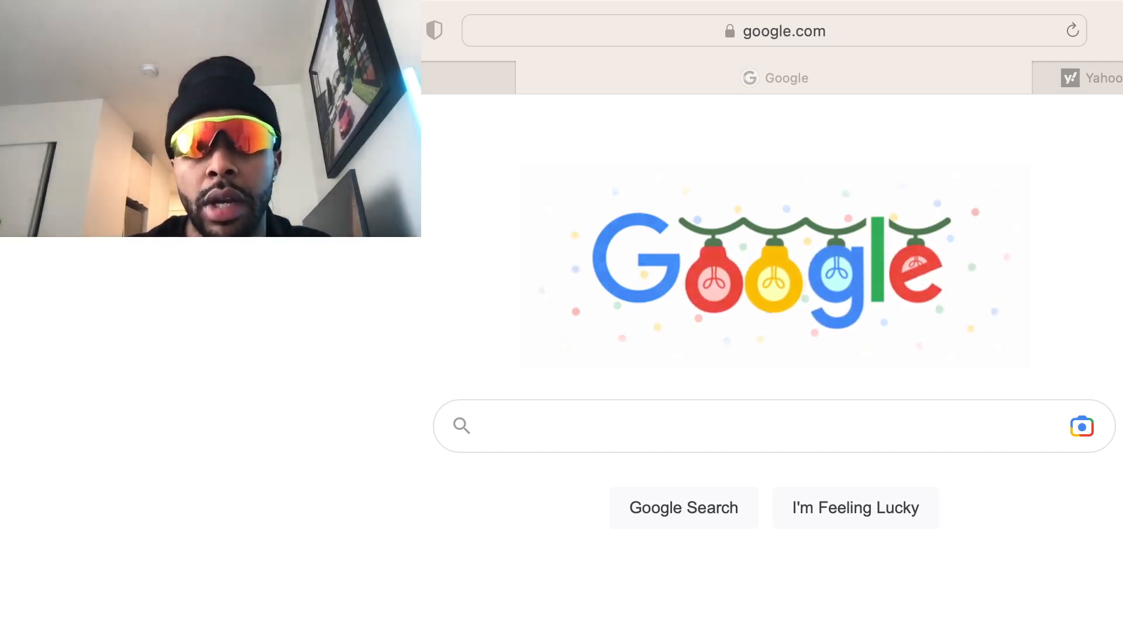
Enter 'shopify' in Safari's address bar to load shopify.com
left_click(847, 143)
left_click(791, 30)
type("shopify")
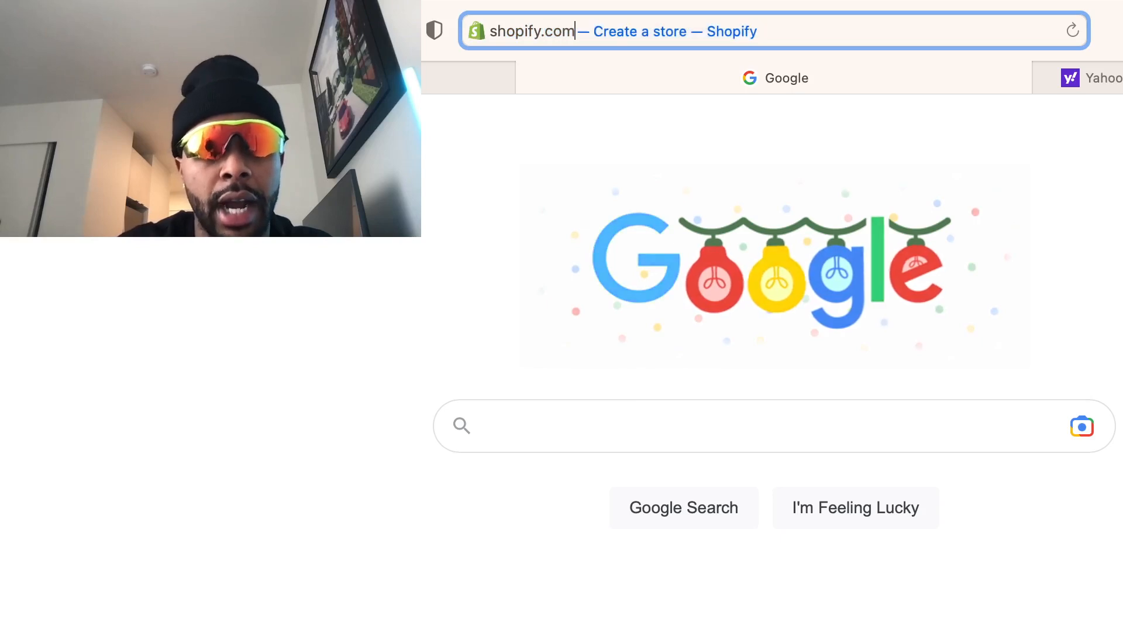
key("Return")
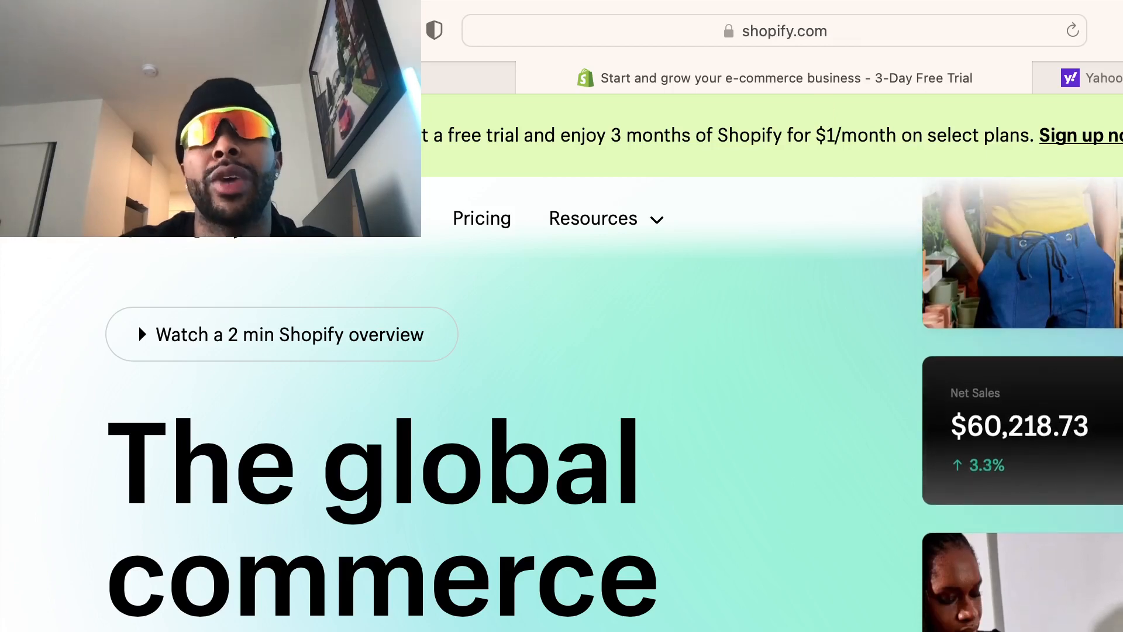
Start the Shopify free-trial sign-up and choose 'I'm just starting'
left_click(1100, 136)
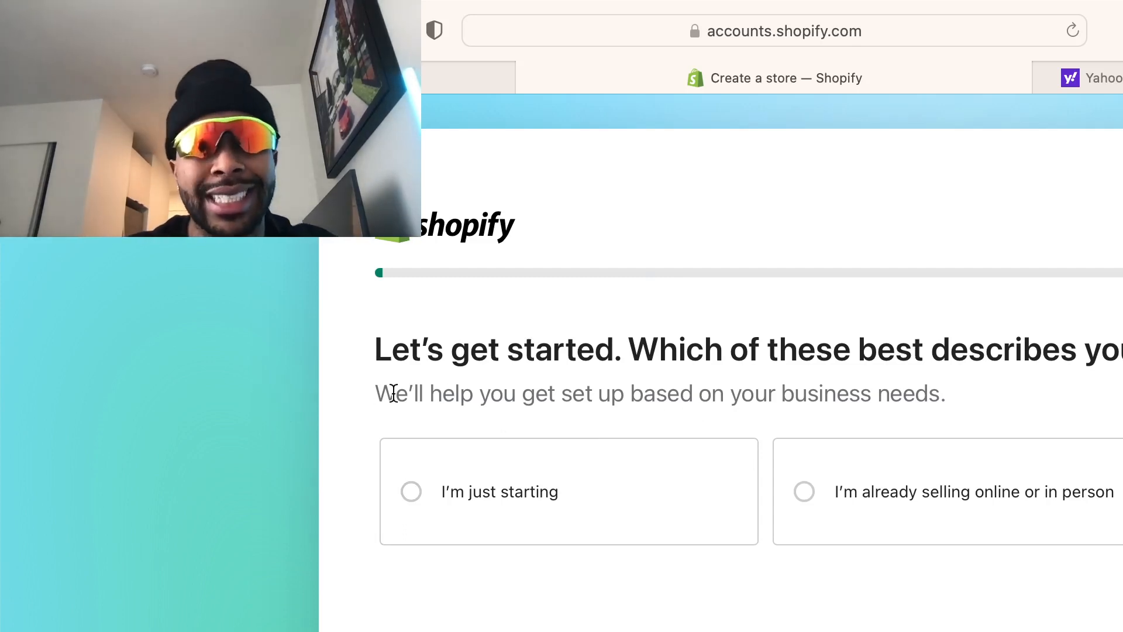
left_click(636, 480)
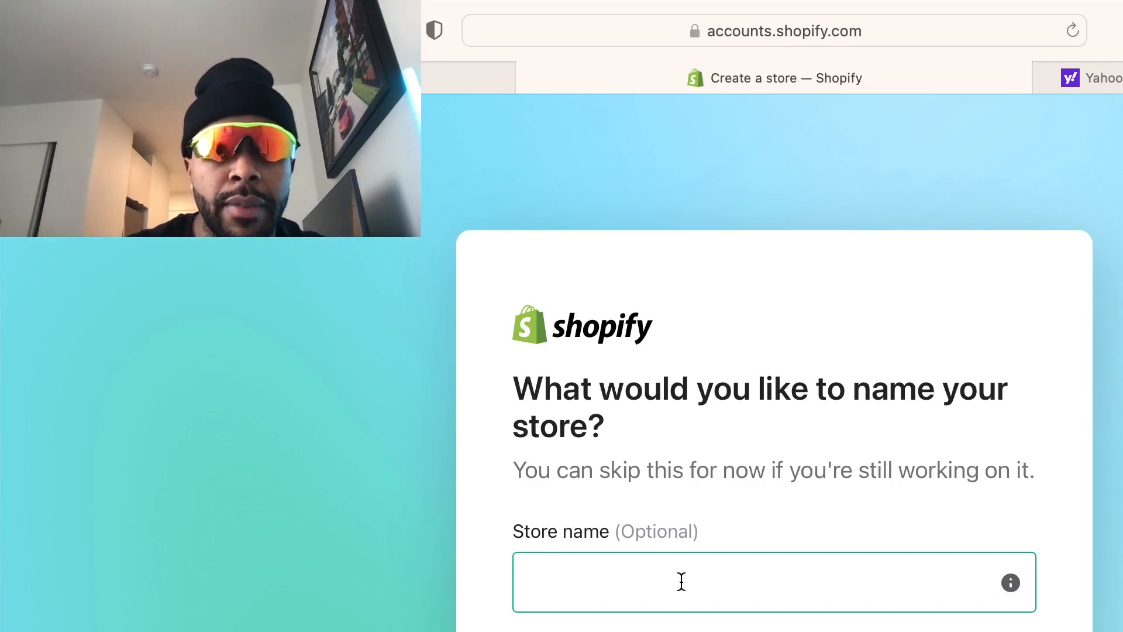
Enter 'globed.com' as the store name and continue
left_click(678, 575)
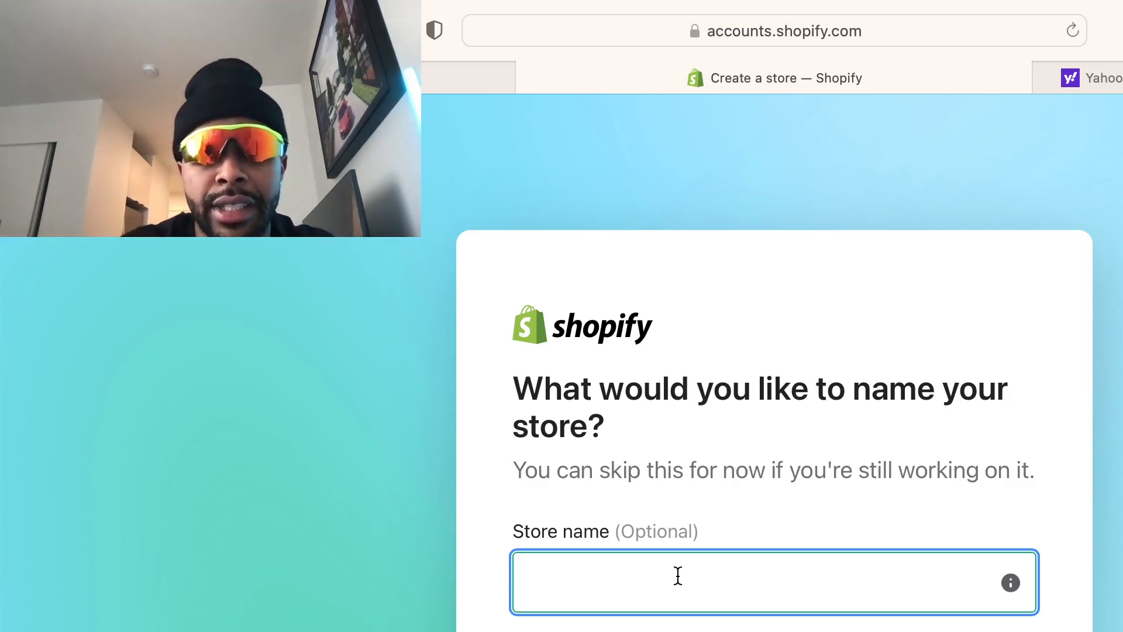
type("gl")
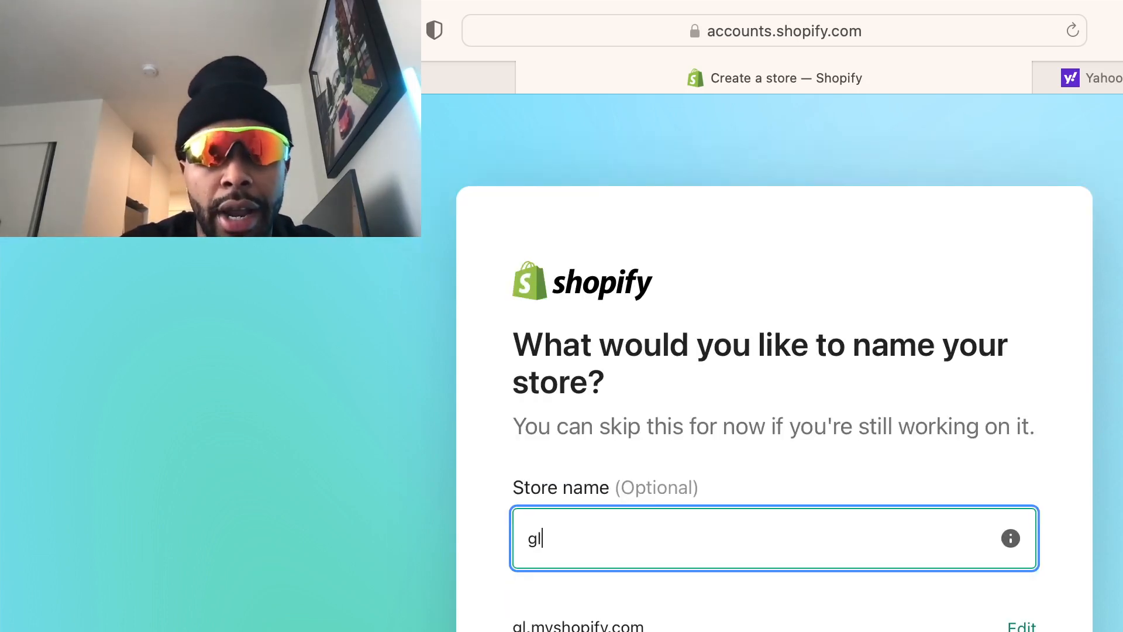
type("obe")
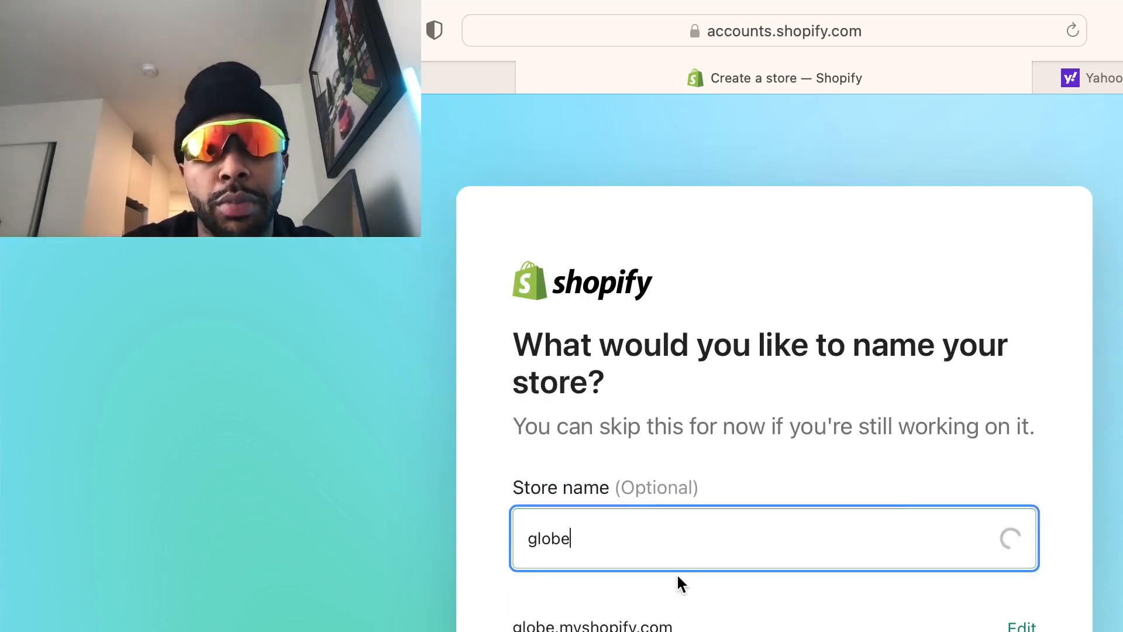
type("d.com")
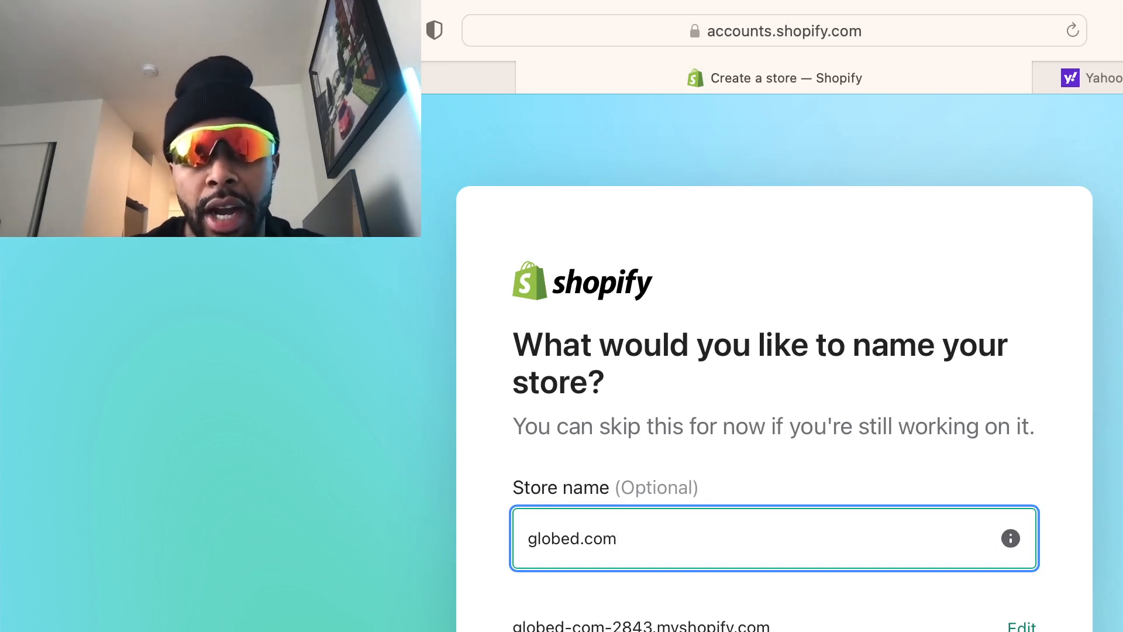
left_click(994, 631)
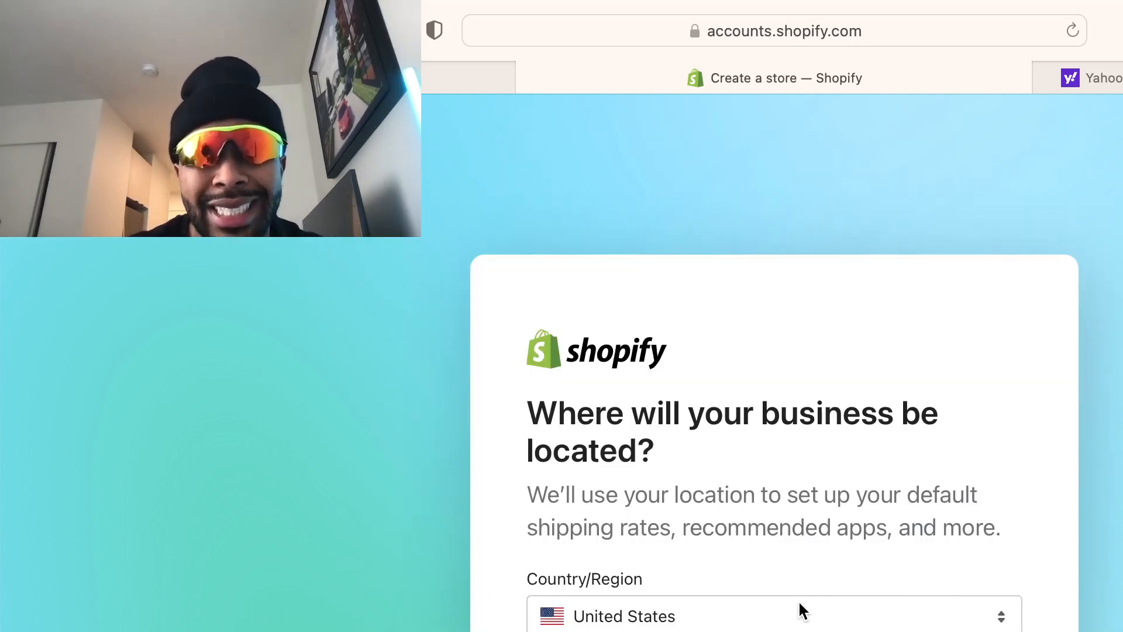
Confirm United States as the business country and continue
left_click(754, 621)
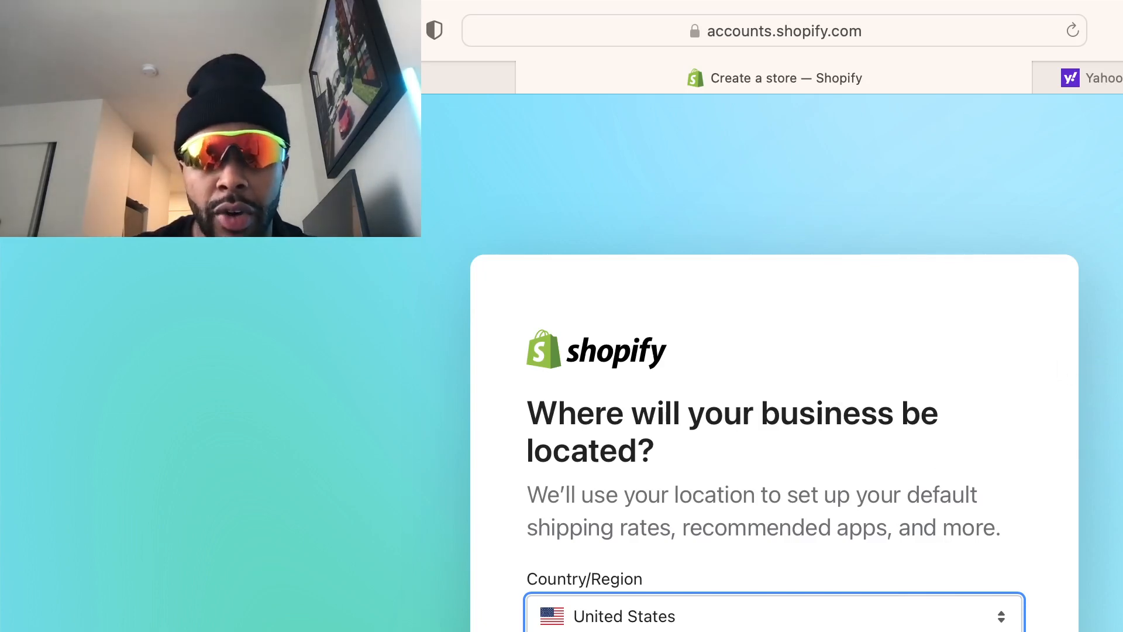
key("Return")
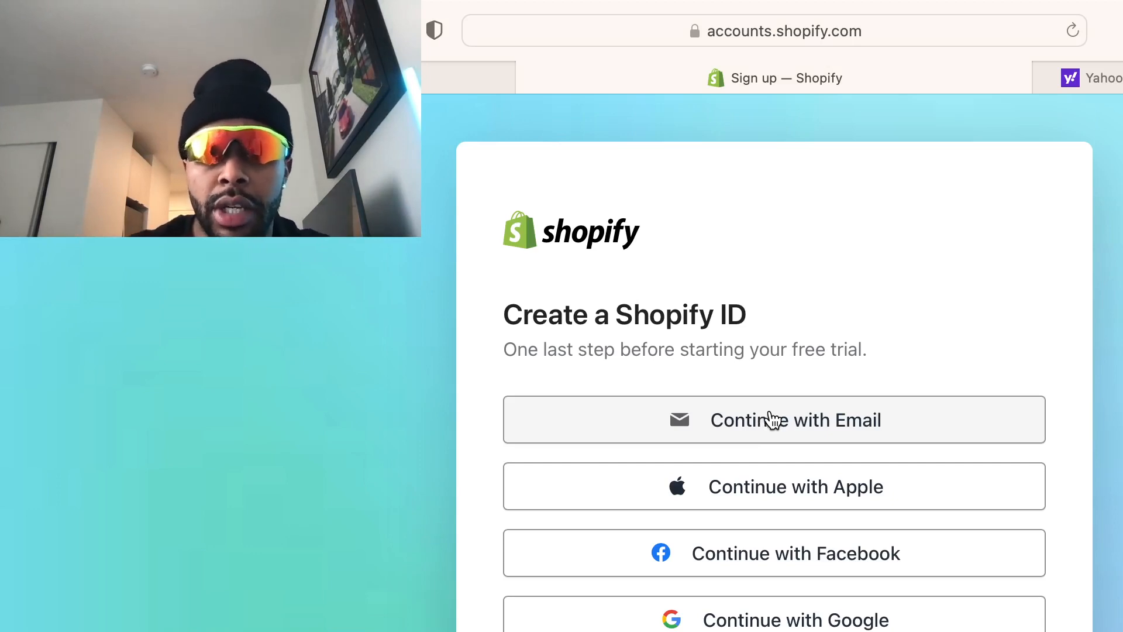
Choose e-mail sign-up and fill in the account's e-mail address
left_click(769, 420)
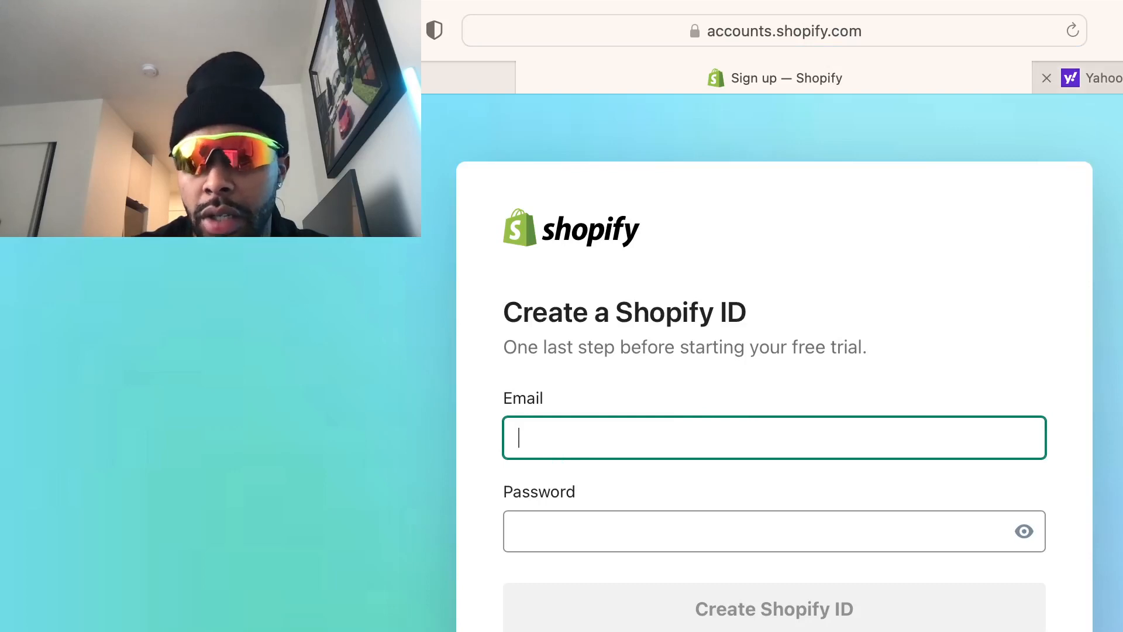
left_click(1103, 78)
mouse_move(1120, 142)
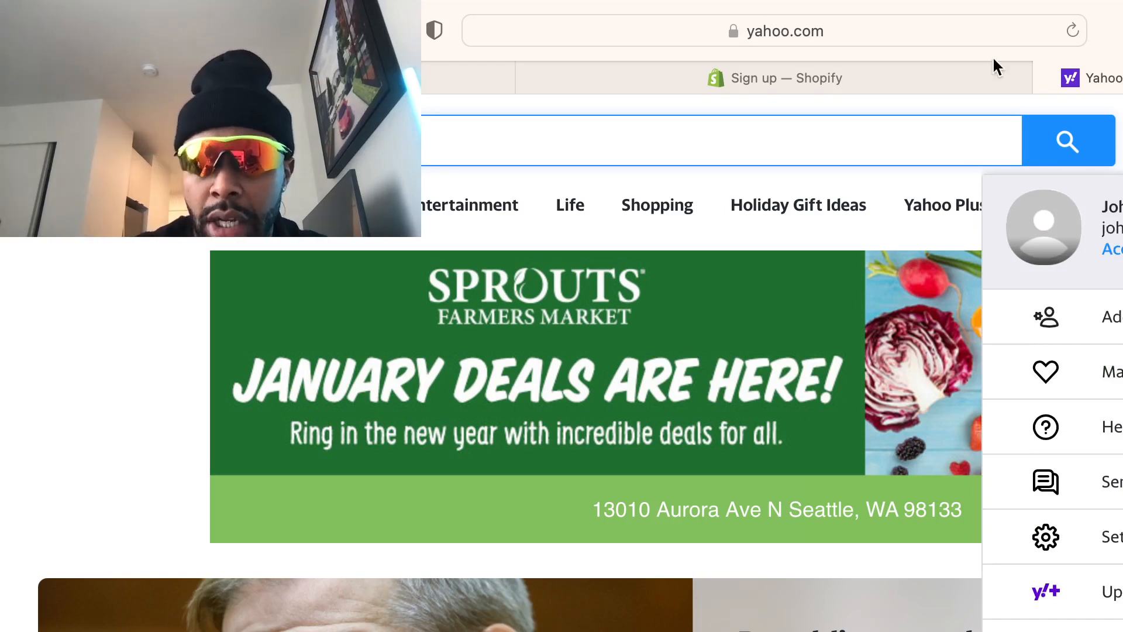
left_click(844, 81)
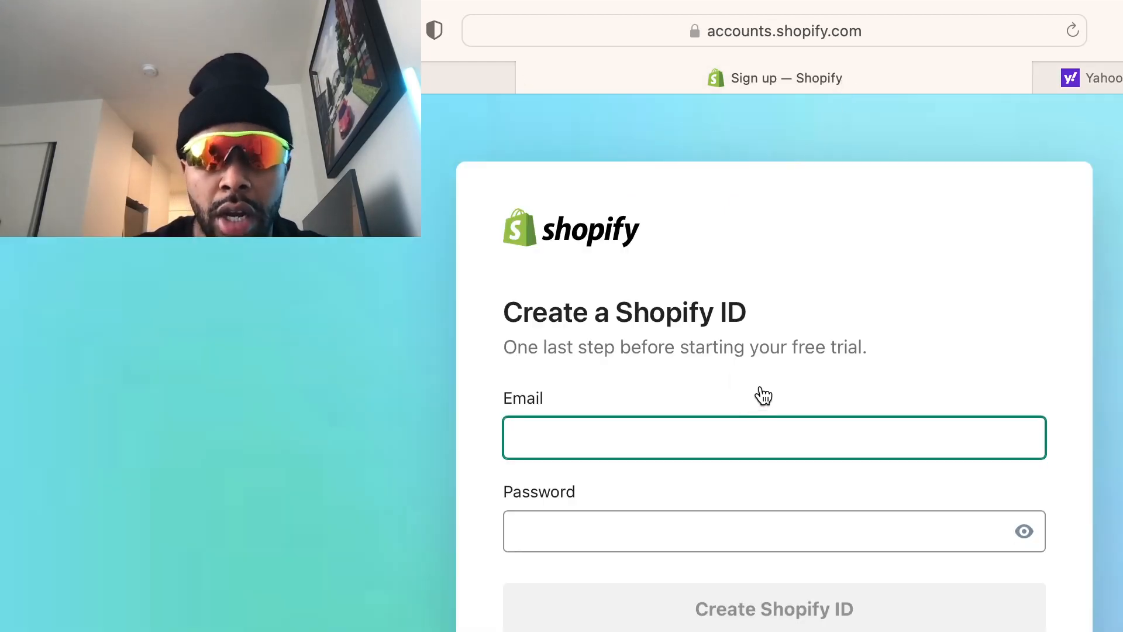
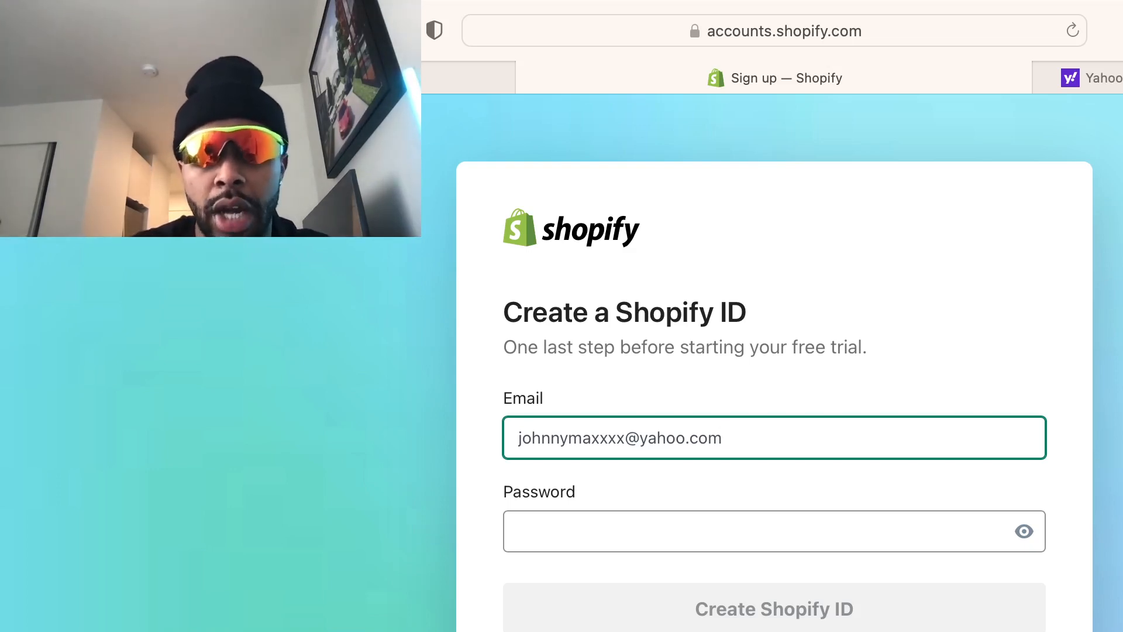
Enter the account password and create the Shopify ID
key("Tab")
type("abc")
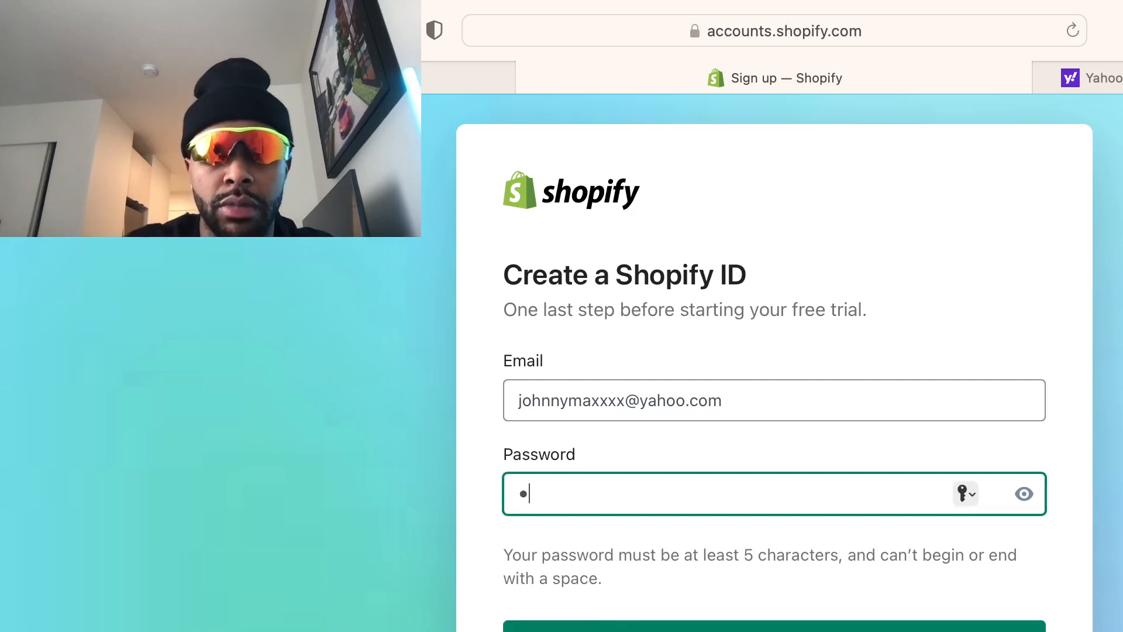
key("BackSpace")
key("BackSpace")
key("BackSpace")
type("•••••••")
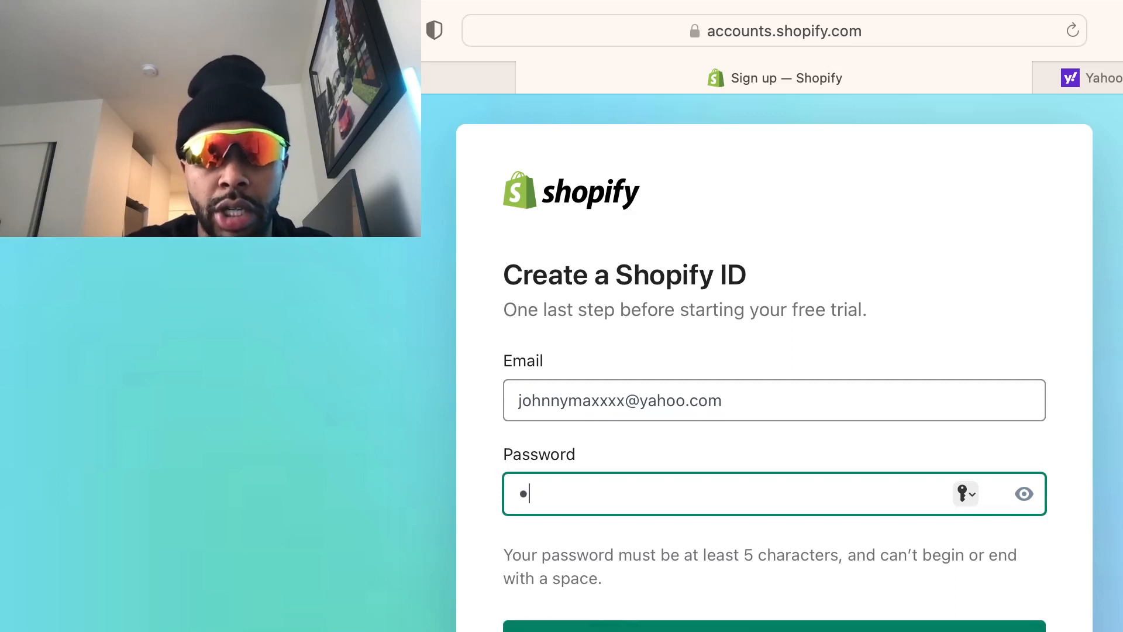
type("••")
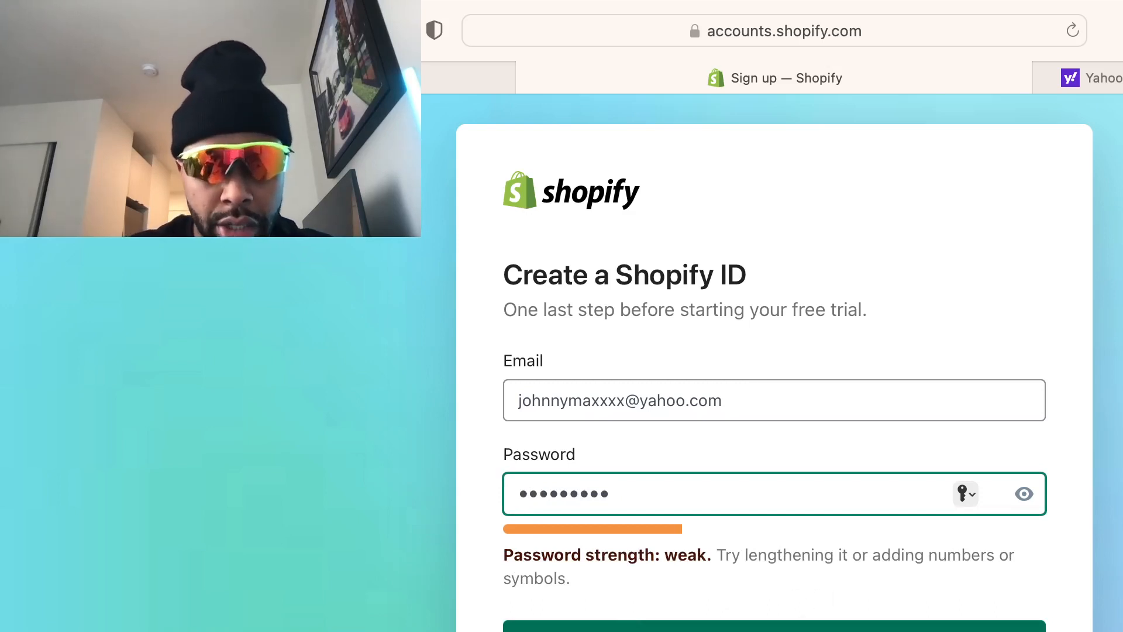
left_click(783, 627)
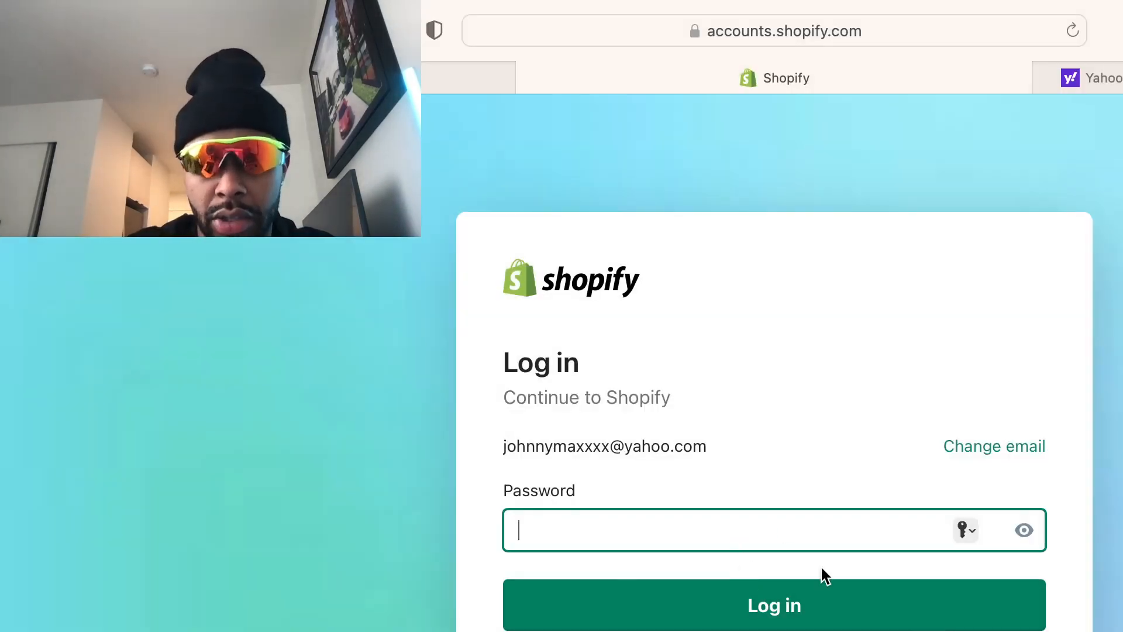
Log in to globed.com with the new account's password
type("•••••••")
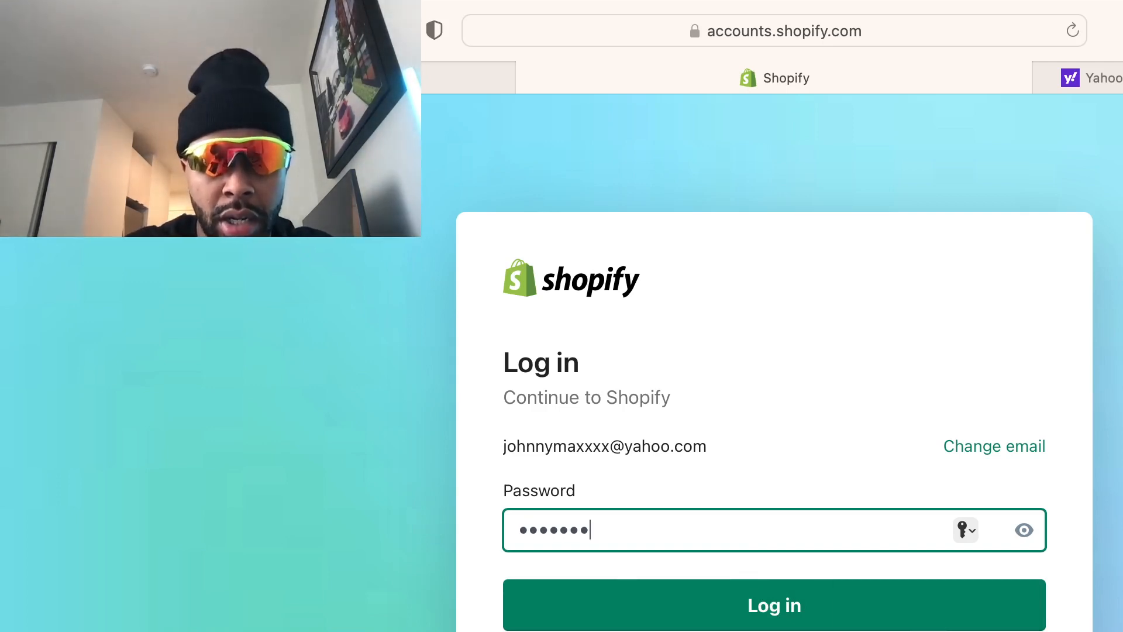
type("••")
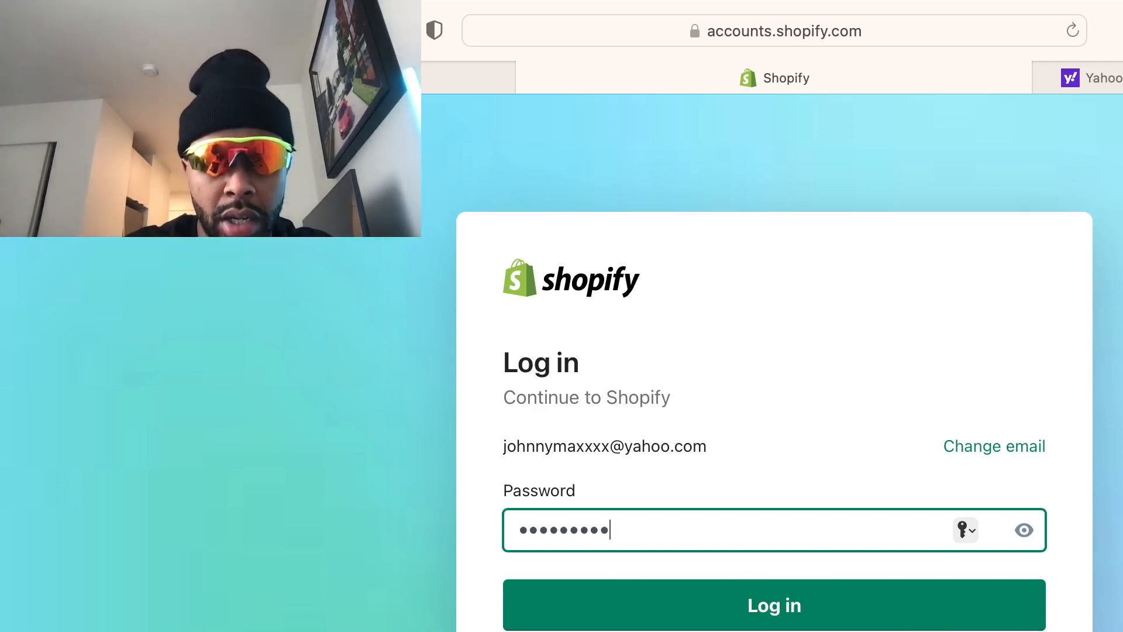
left_click(893, 622)
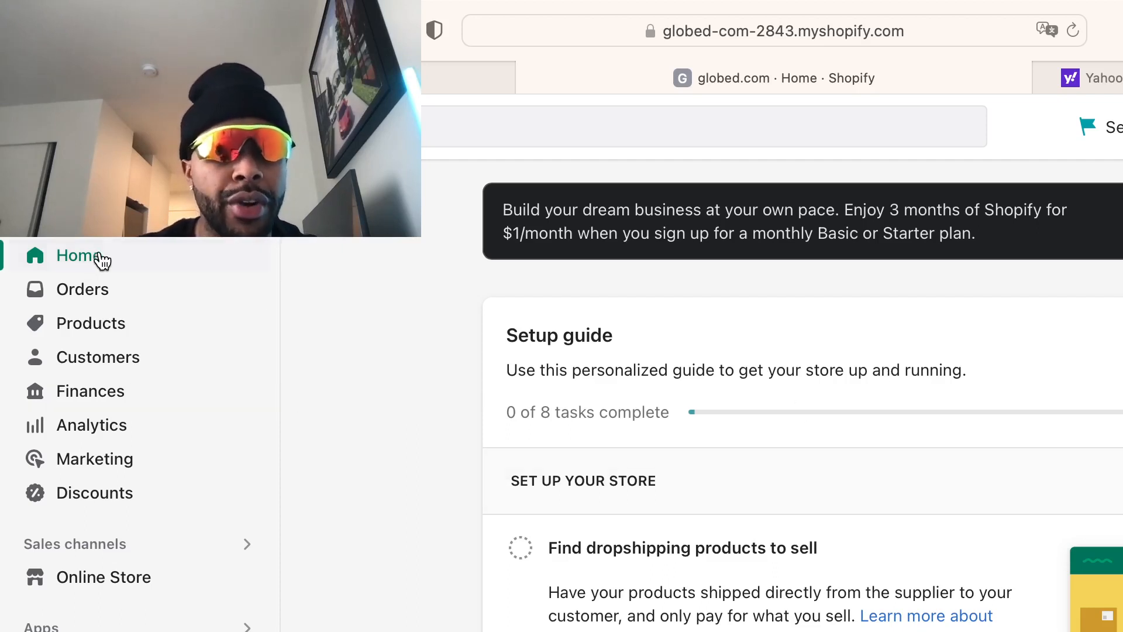
Look through the store's Orders, Products, Customers and Finances pages
left_click(115, 293)
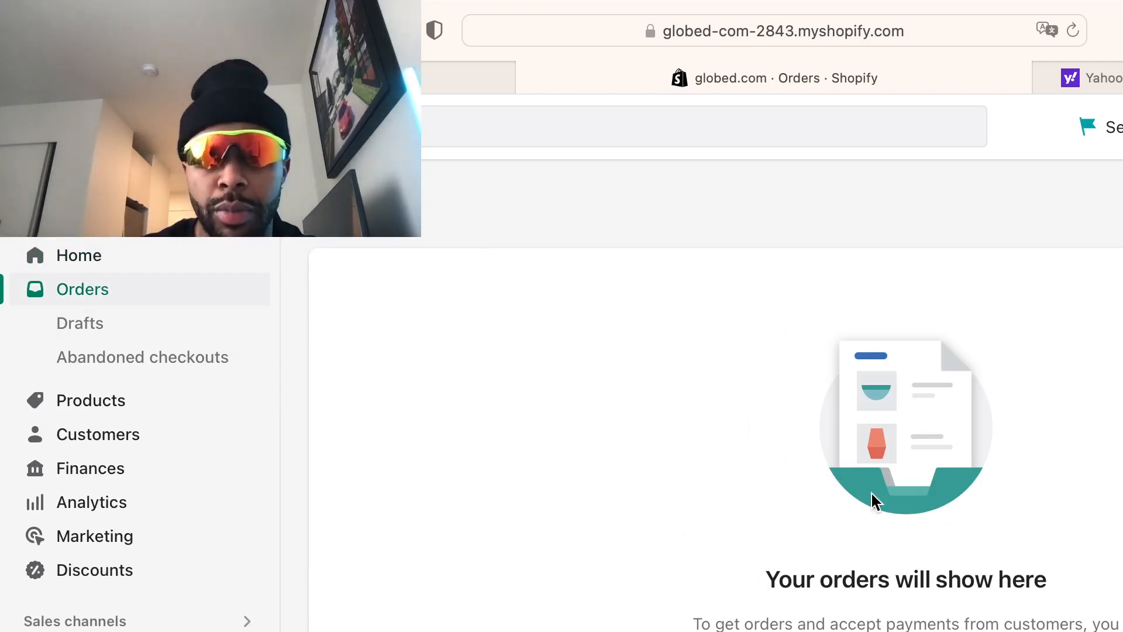
left_click(97, 404)
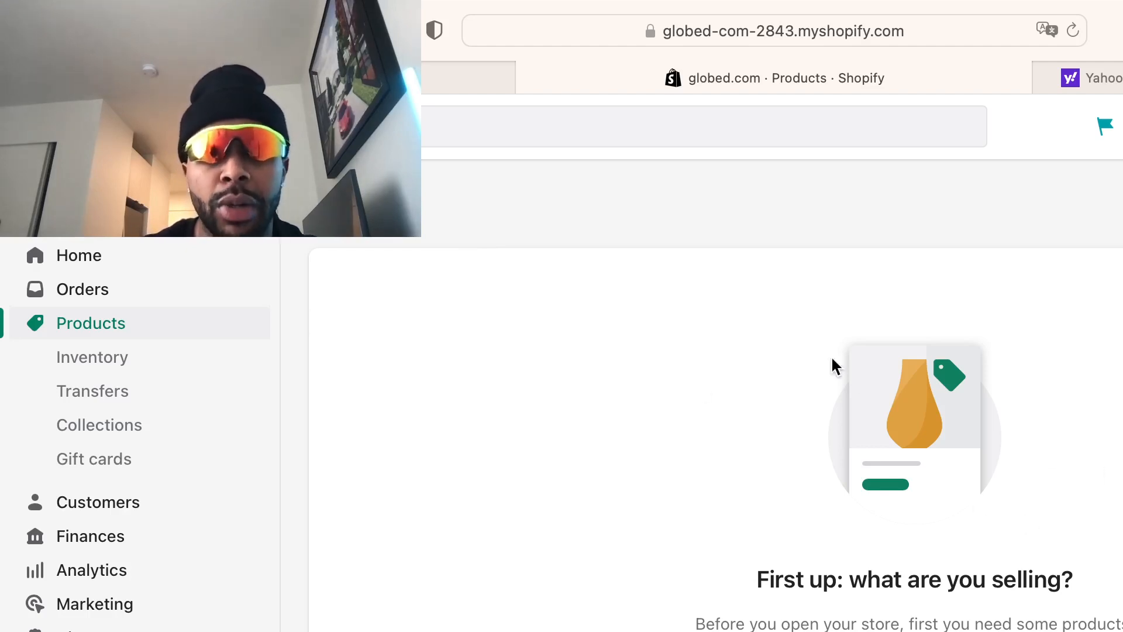
left_click(151, 518)
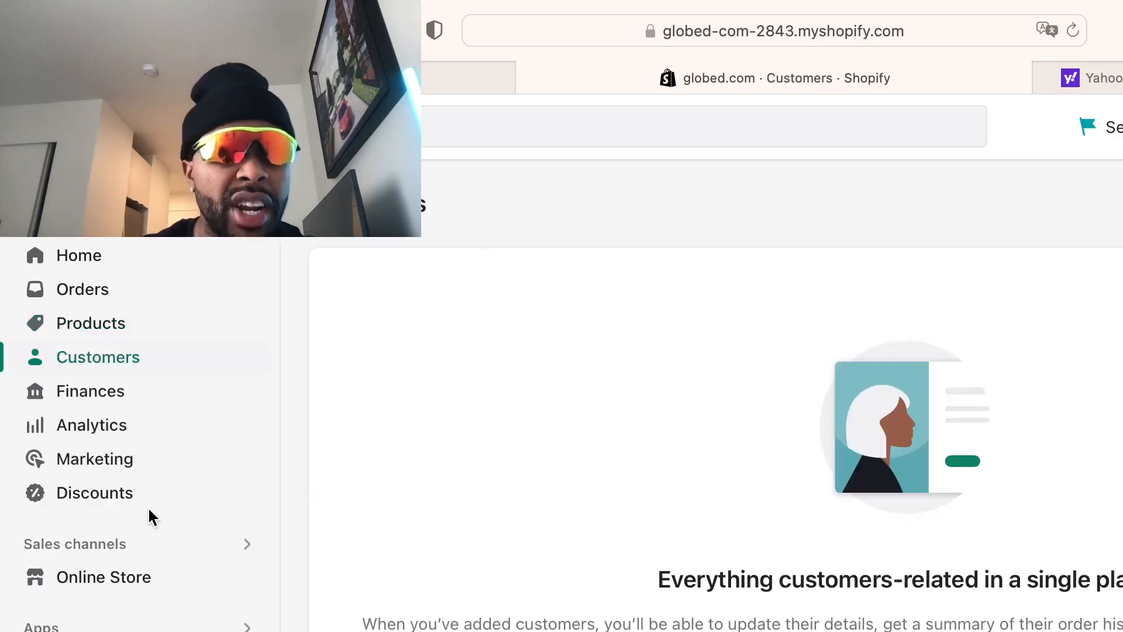
left_click(116, 402)
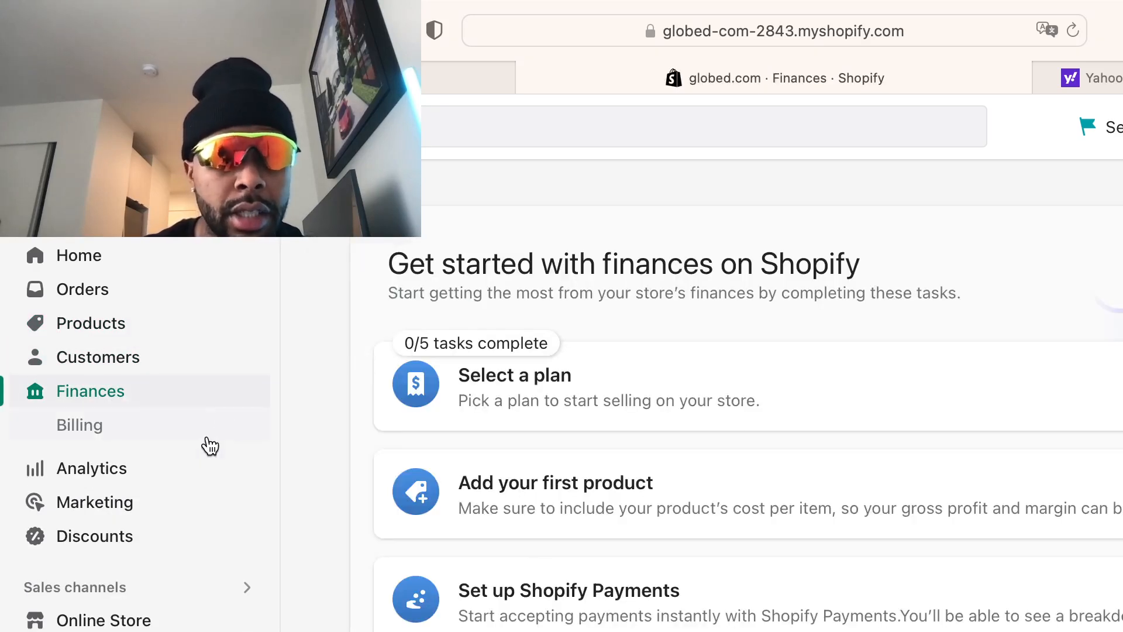
Review the empty Analytics overview
left_click(156, 468)
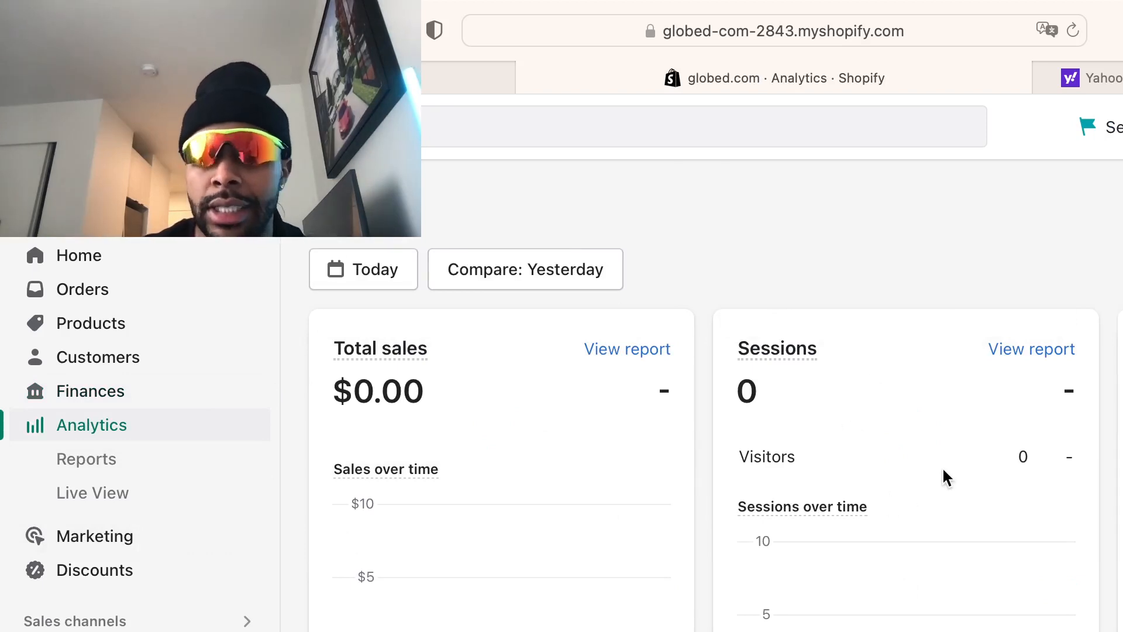
scroll(942, 476, "down", 1)
scroll(942, 476, "down", 5)
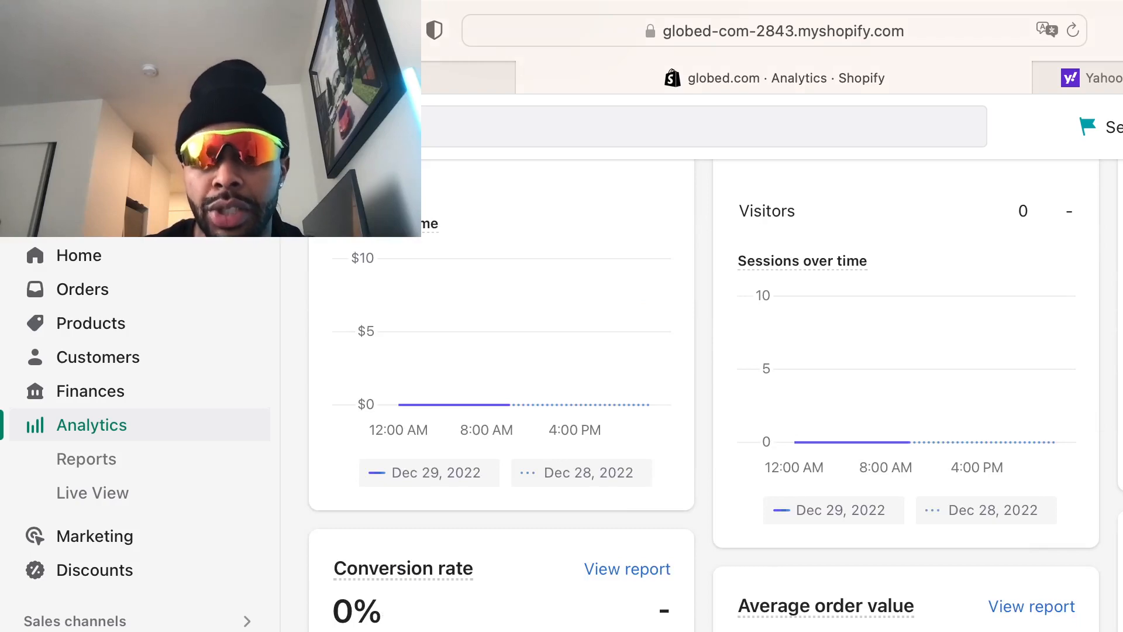
scroll(771, 395, "up", 4)
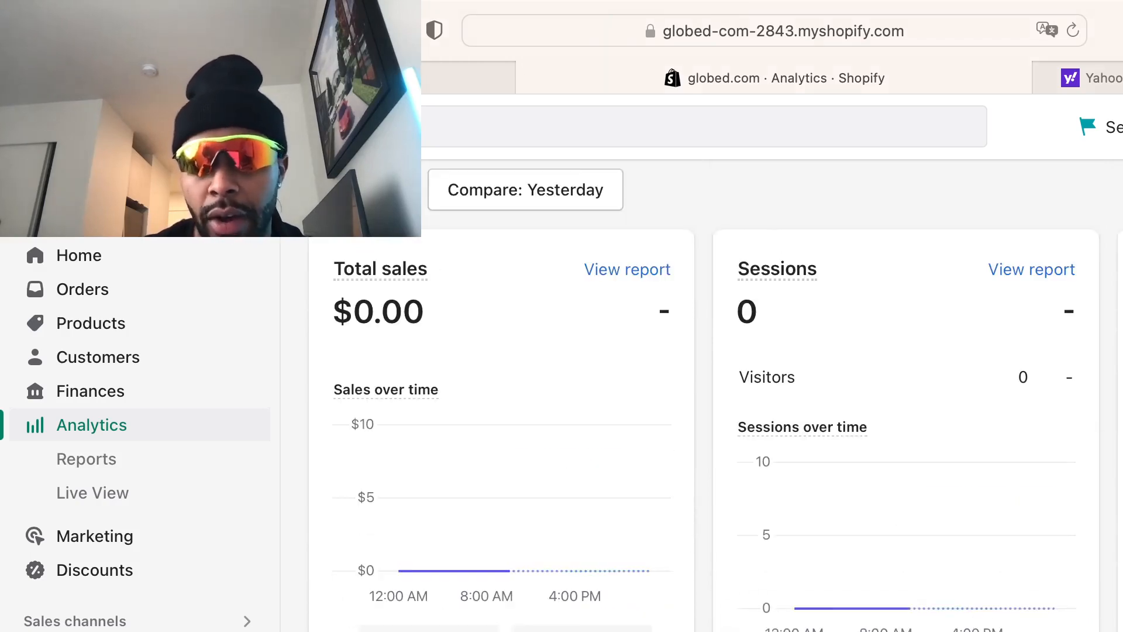
scroll(920, 457, "down", 10)
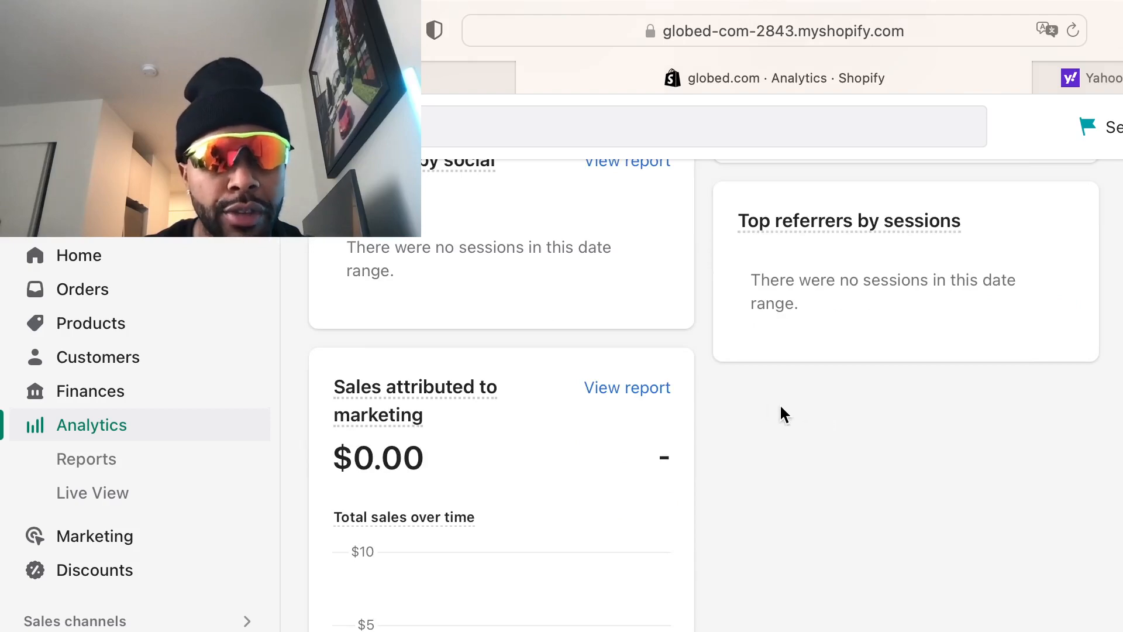
scroll(489, 480, "up", 3)
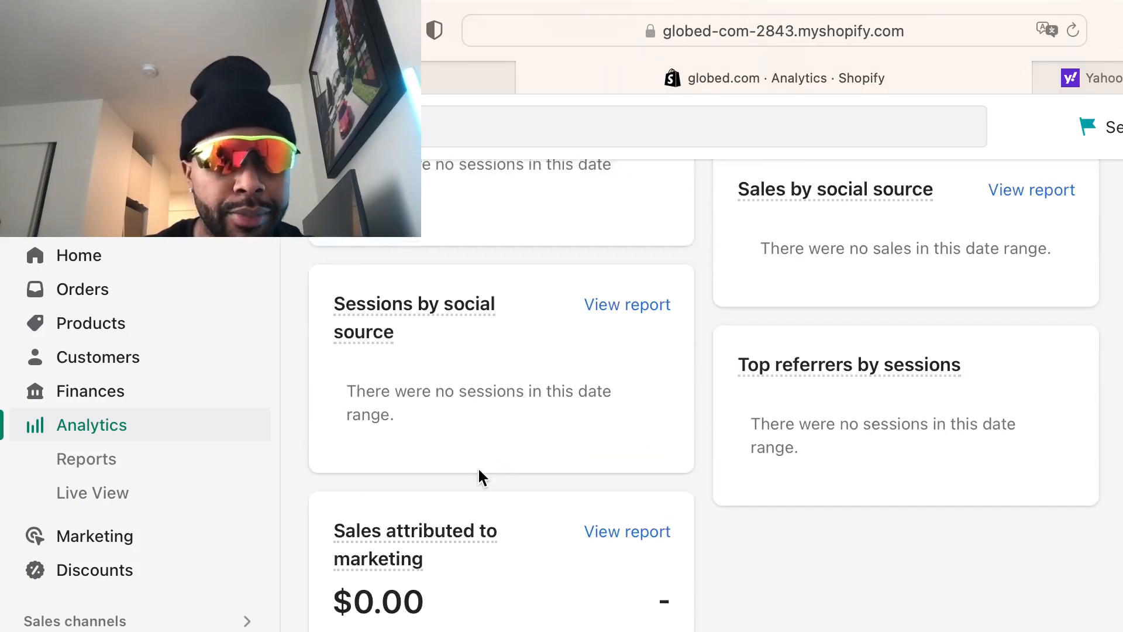
Review the Marketing overview, then go to the Discounts page
left_click(94, 537)
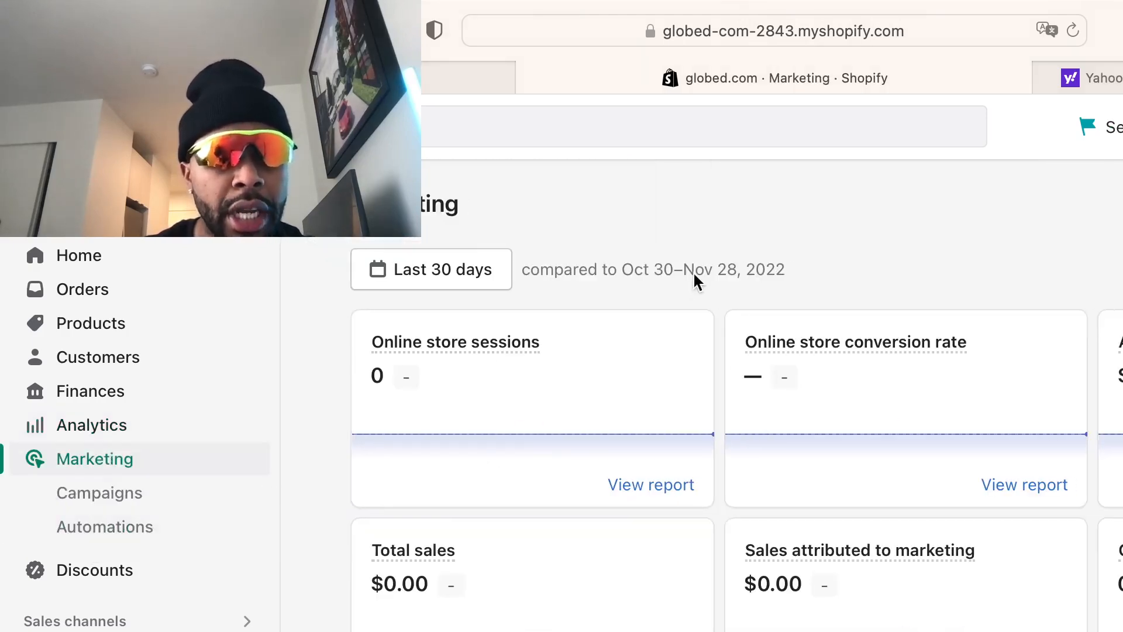
scroll(886, 376, "down", 3)
scroll(1033, 424, "down", 8)
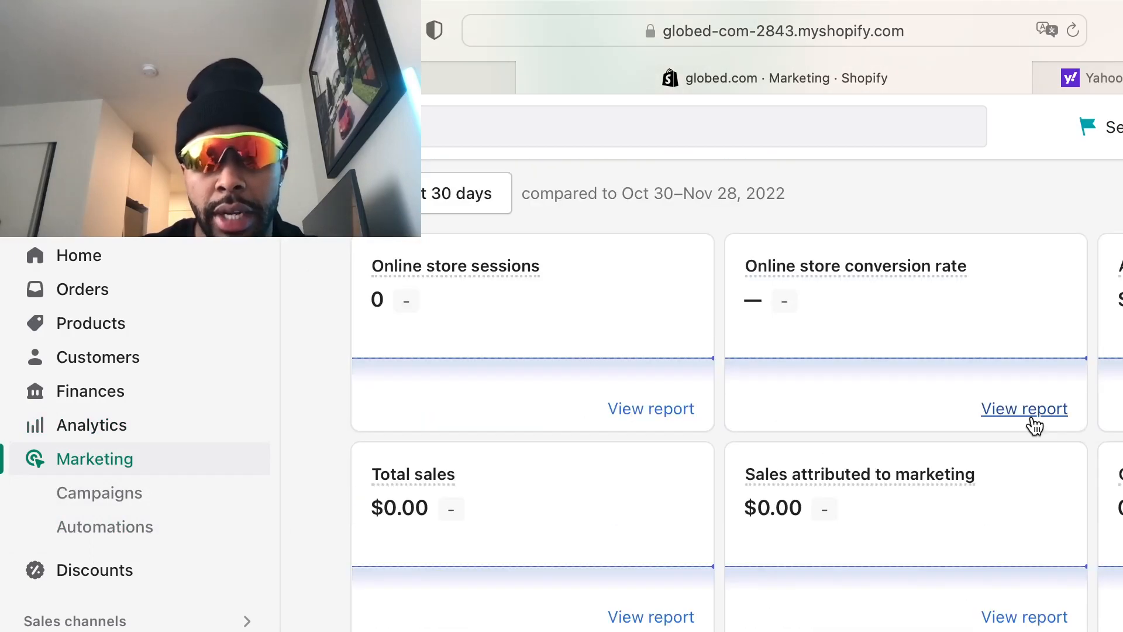
scroll(1029, 427, "up", 12)
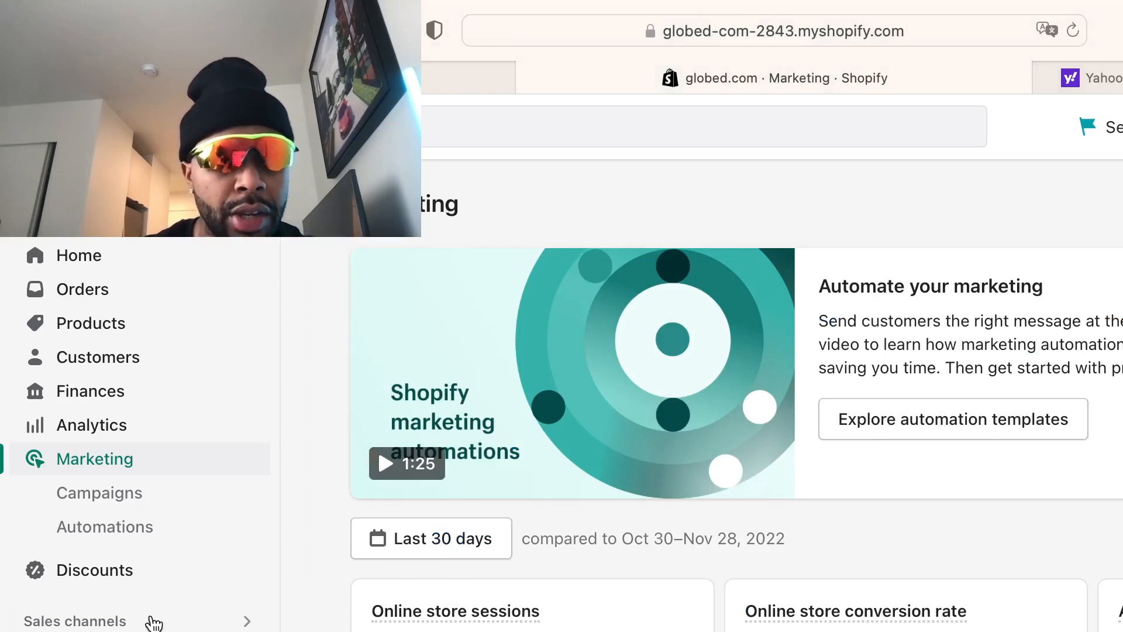
left_click(142, 570)
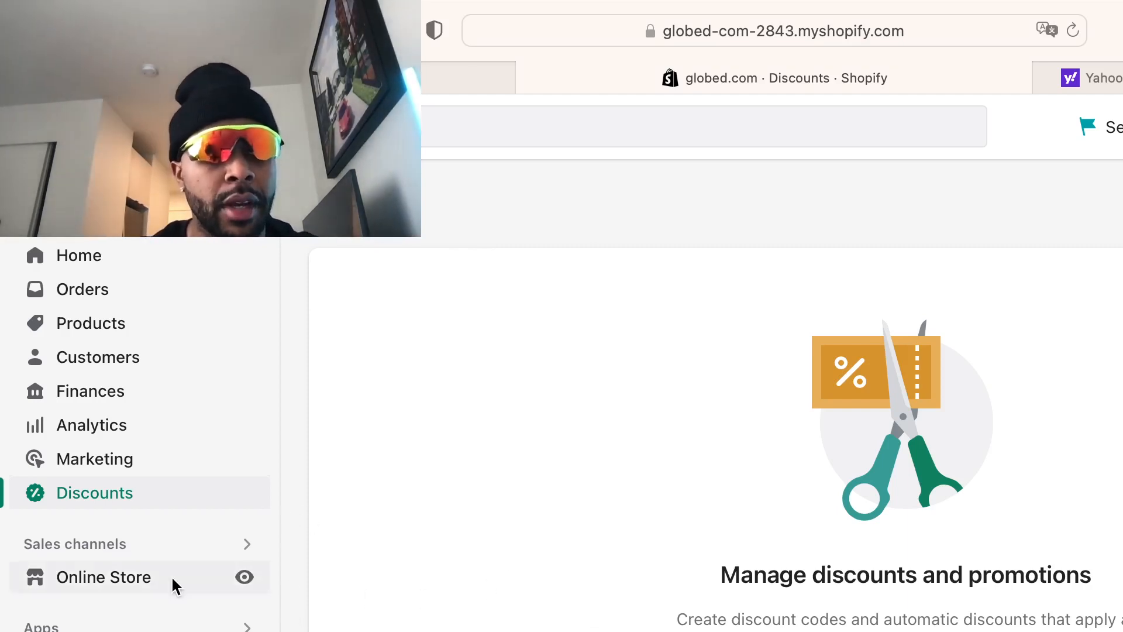
Browse the Themes page down to popular free themes and open the Theme Store
left_click(171, 578)
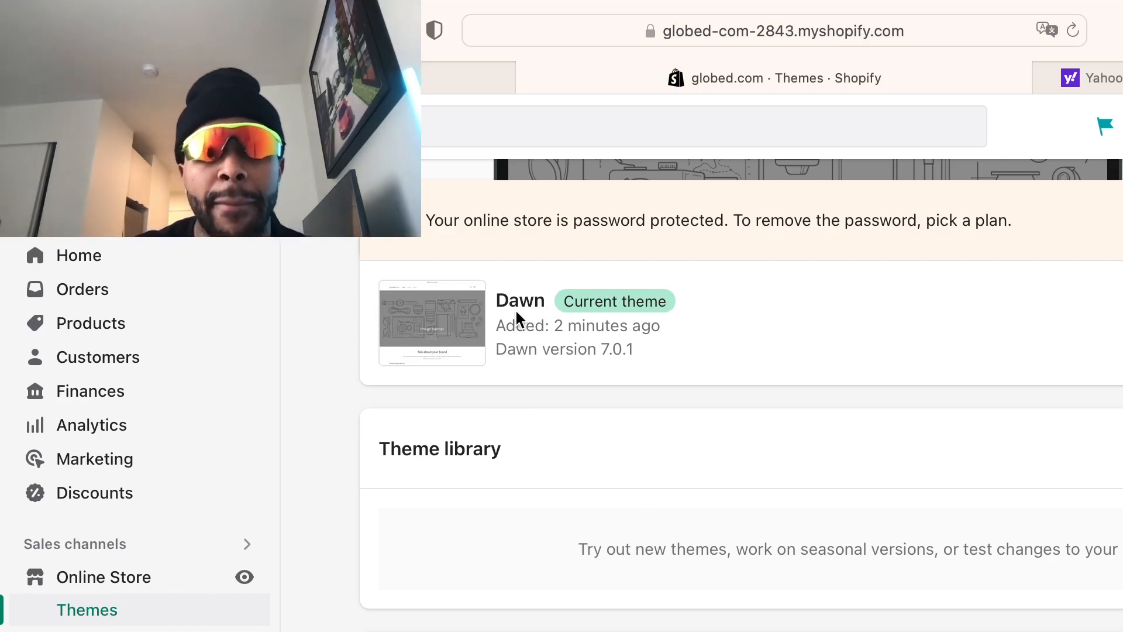
scroll(746, 482, "down", 1)
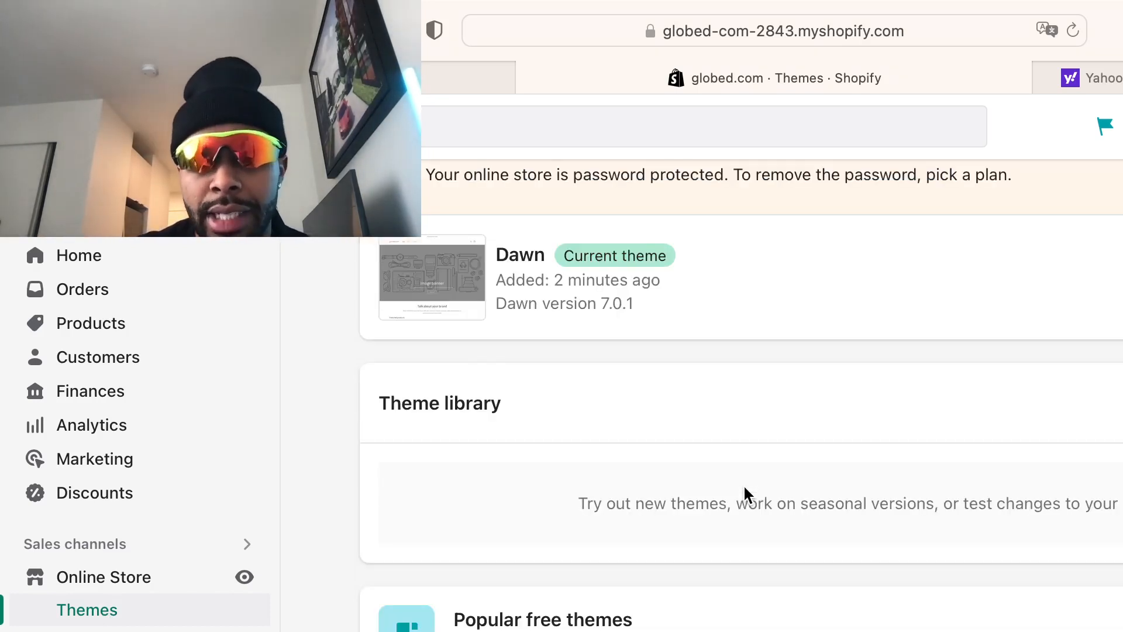
scroll(863, 620, "down", 5)
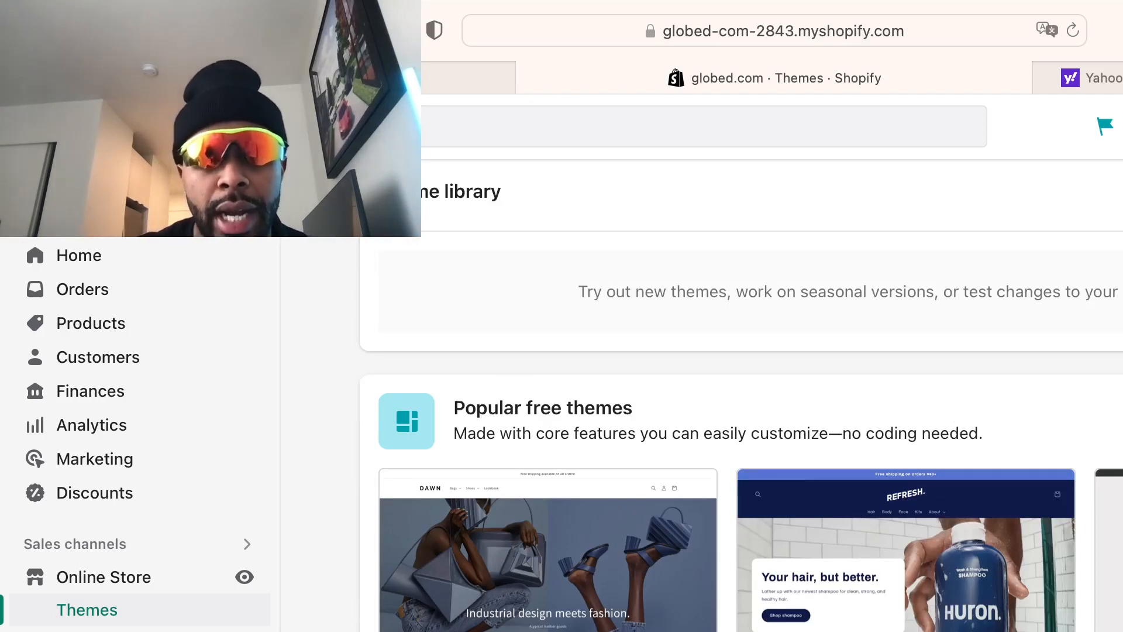
scroll(740, 407, "down", 1)
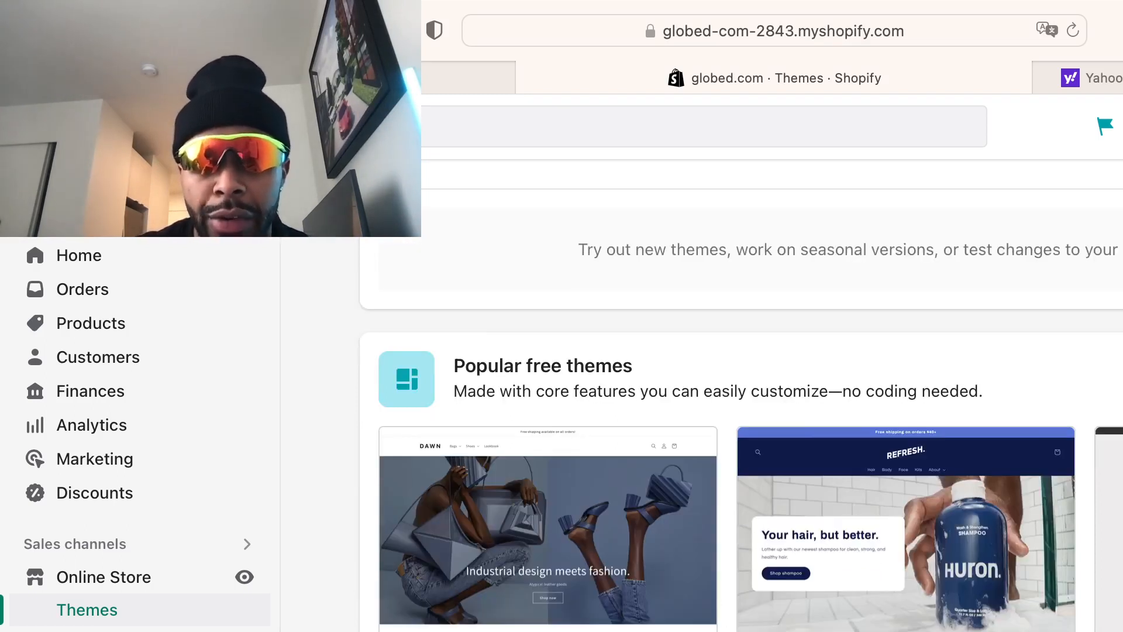
scroll(740, 462, "down", 6)
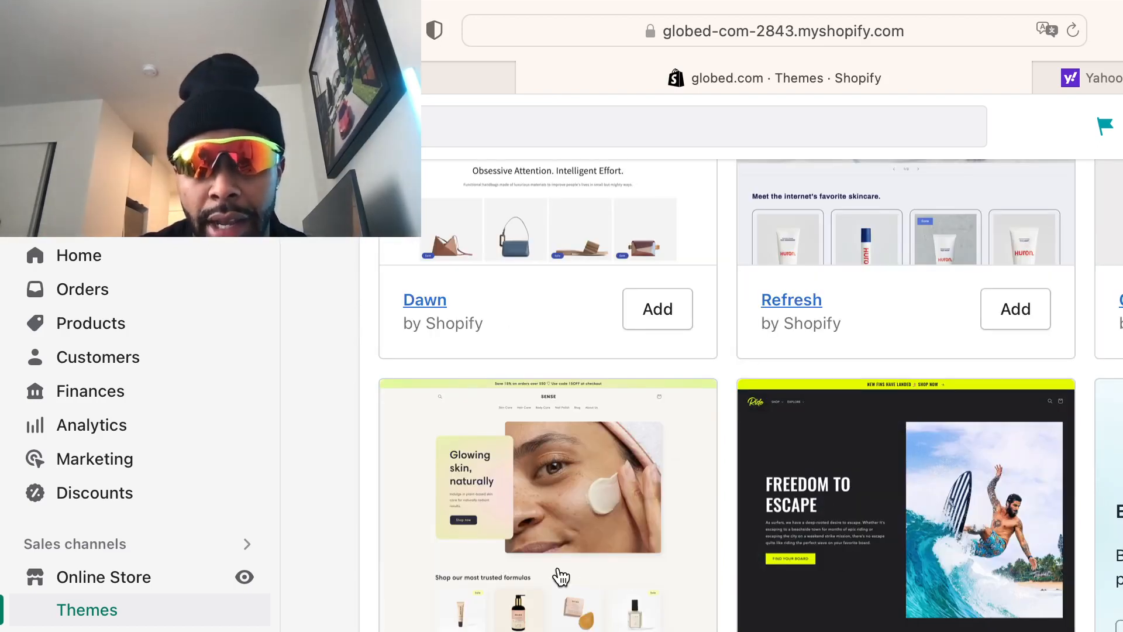
scroll(556, 467, "up", 3)
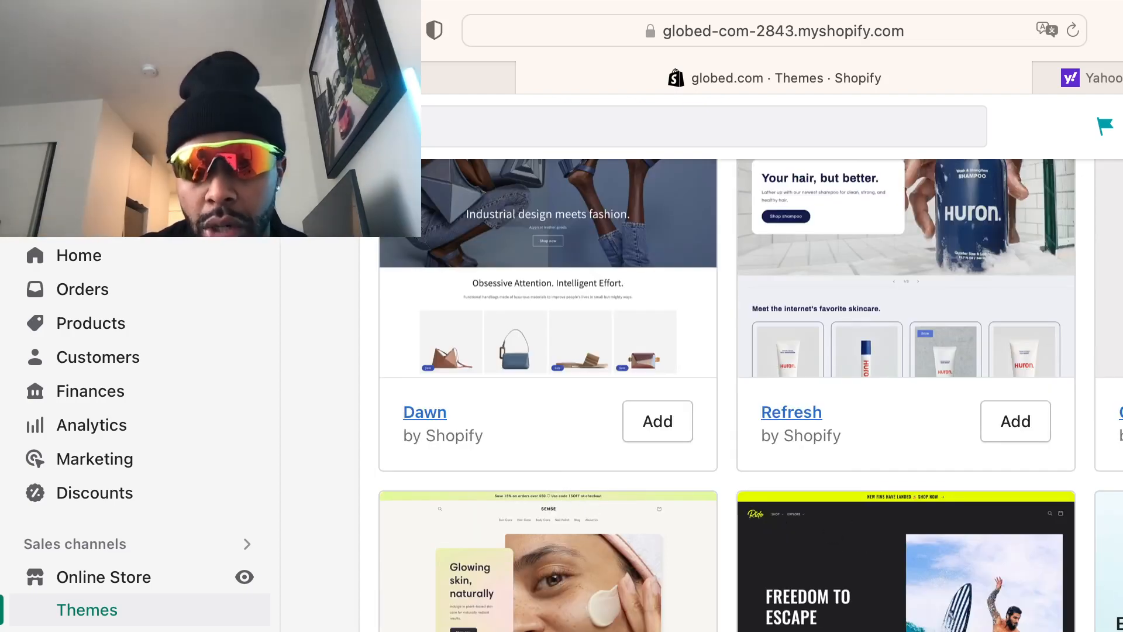
left_click(771, 413)
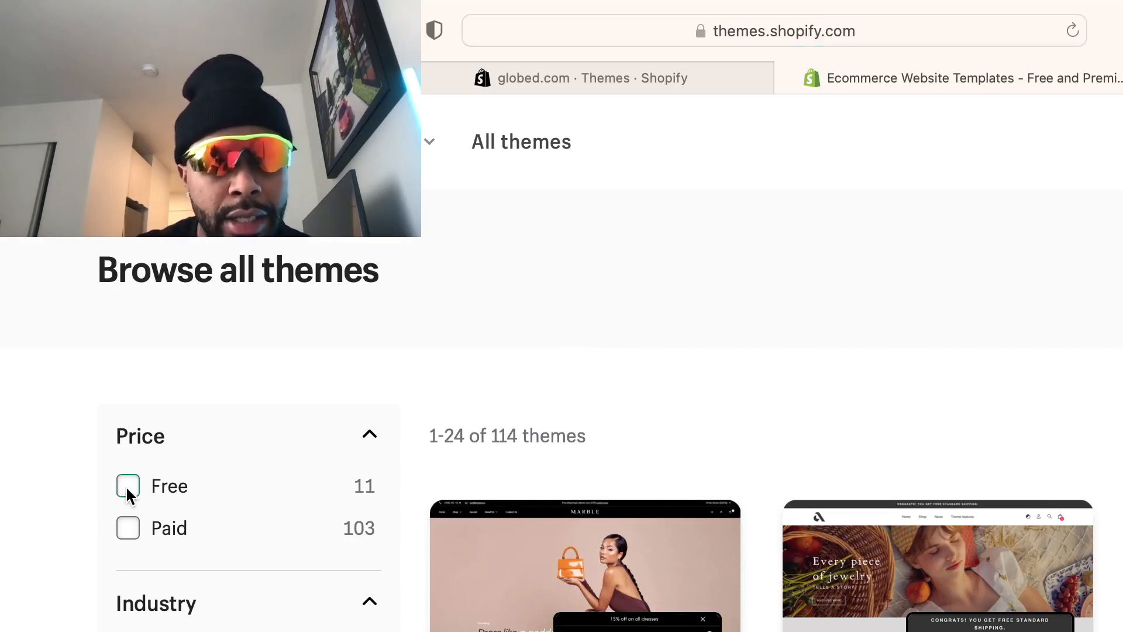
Apply the Free price filter and scroll through the theme results
left_click(127, 486)
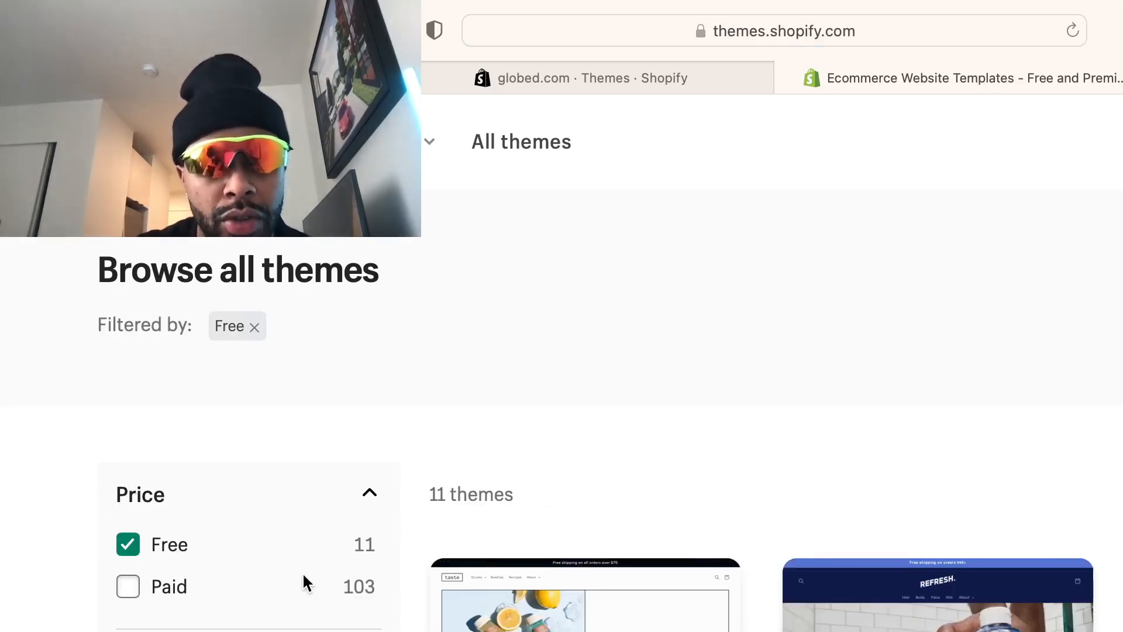
scroll(398, 505, "down", 3)
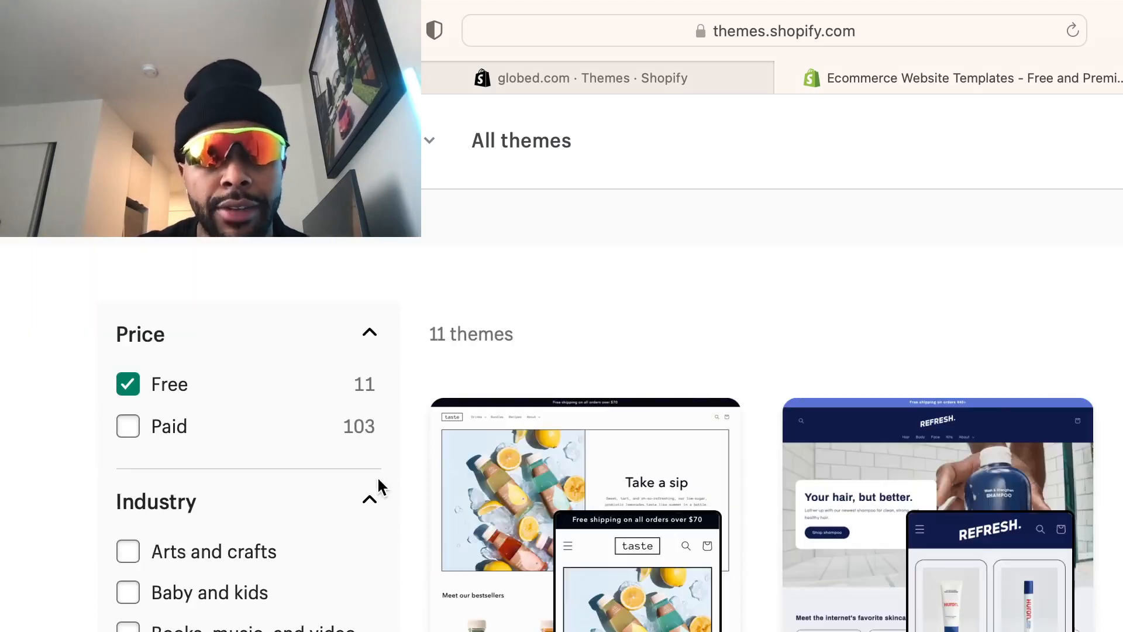
scroll(408, 384, "down", 2)
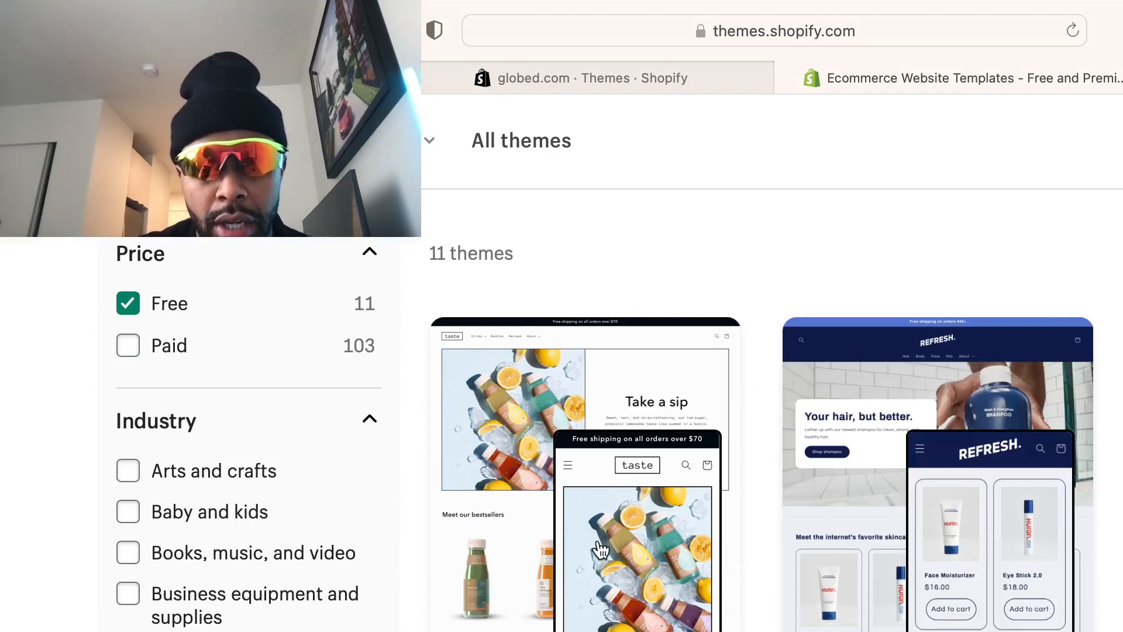
scroll(1106, 574, "down", 4)
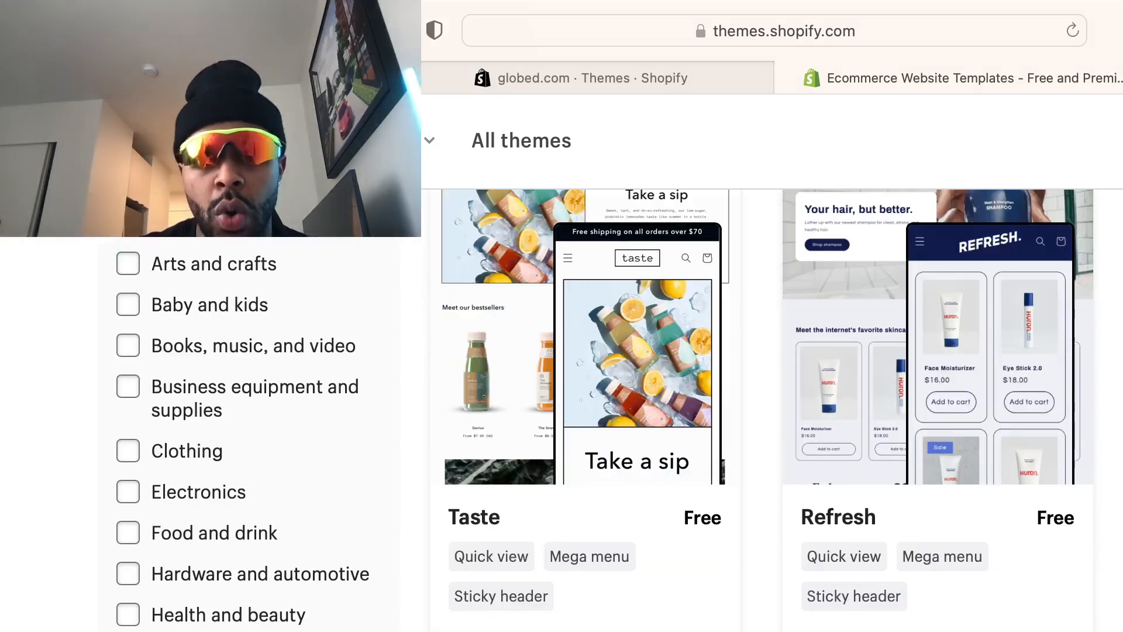
scroll(829, 447, "down", 8)
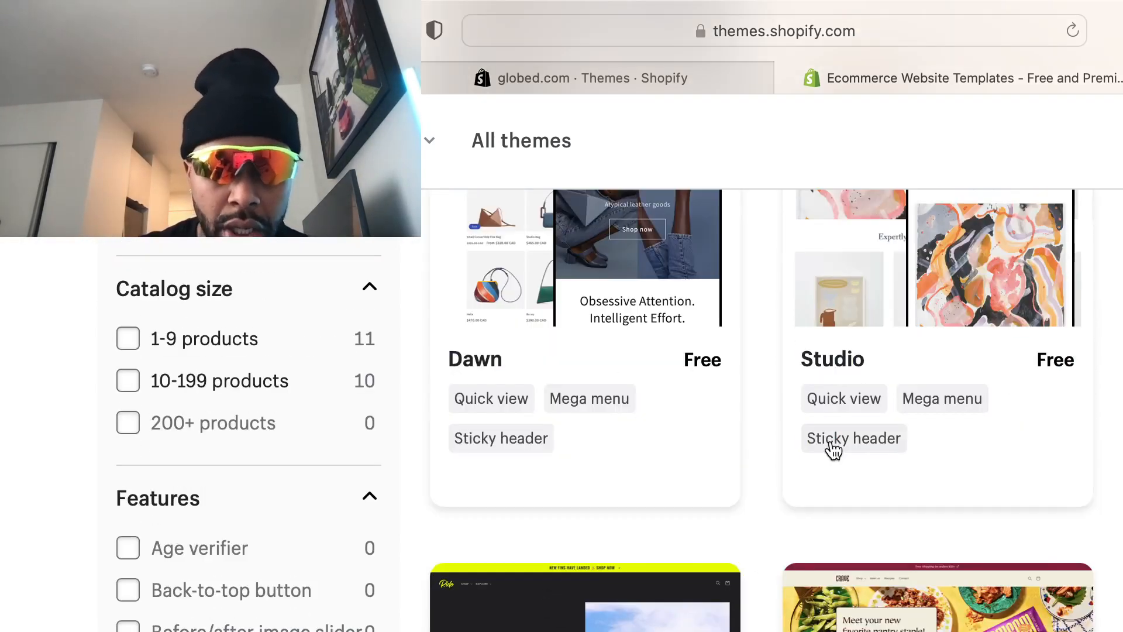
scroll(973, 579, "down", 4)
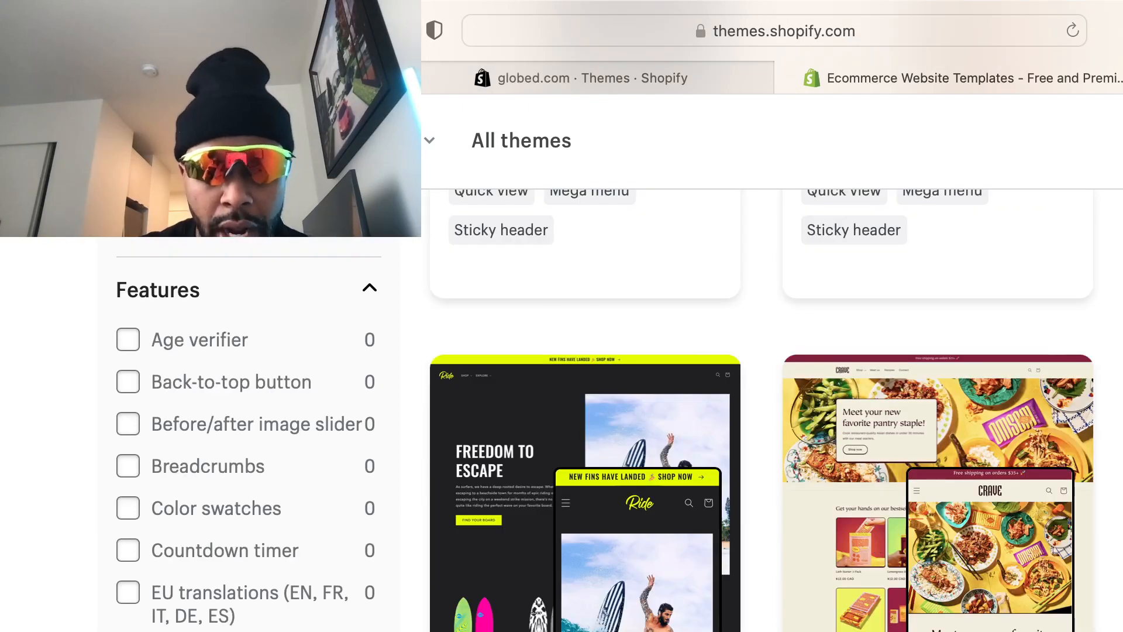
scroll(827, 577, "up", 4)
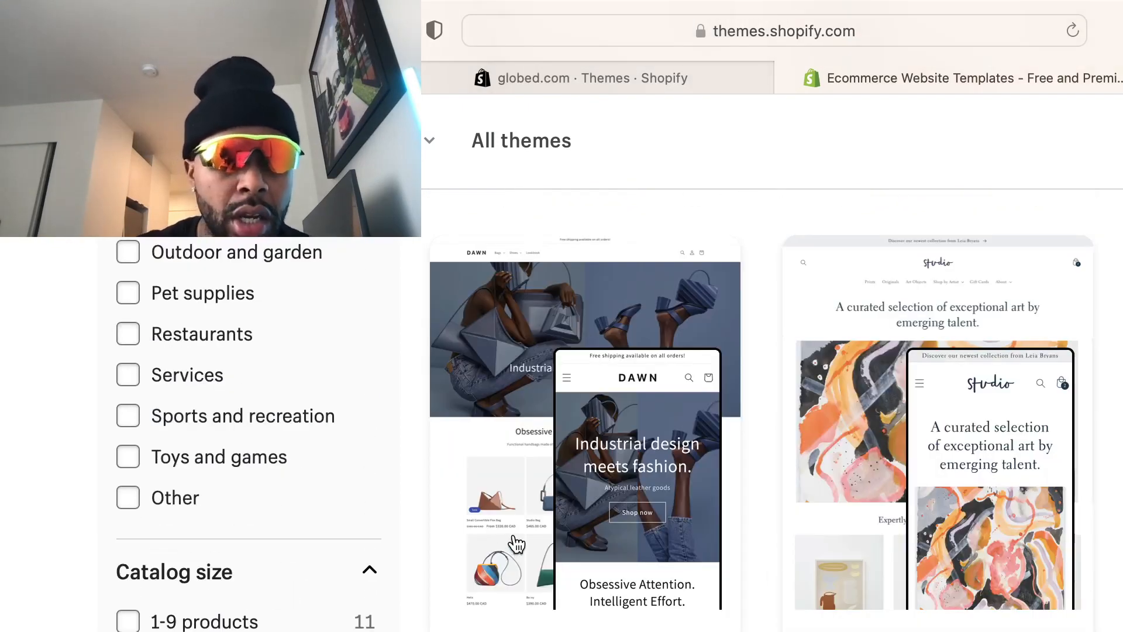
scroll(514, 538, "up", 12)
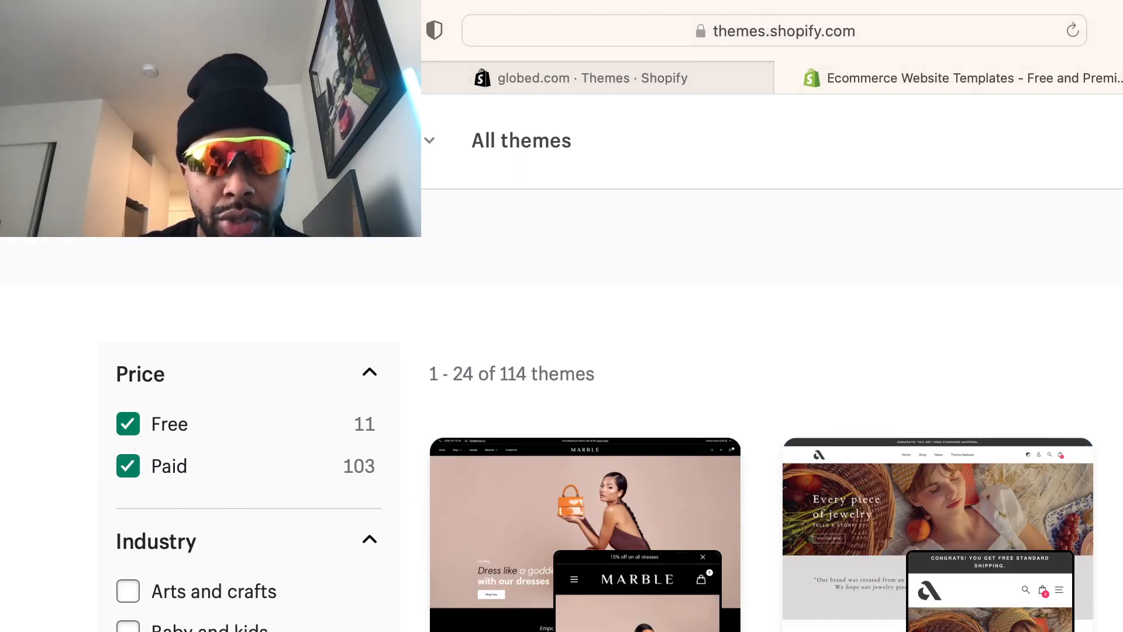
scroll(584, 456, "down", 1)
scroll(526, 541, "down", 2)
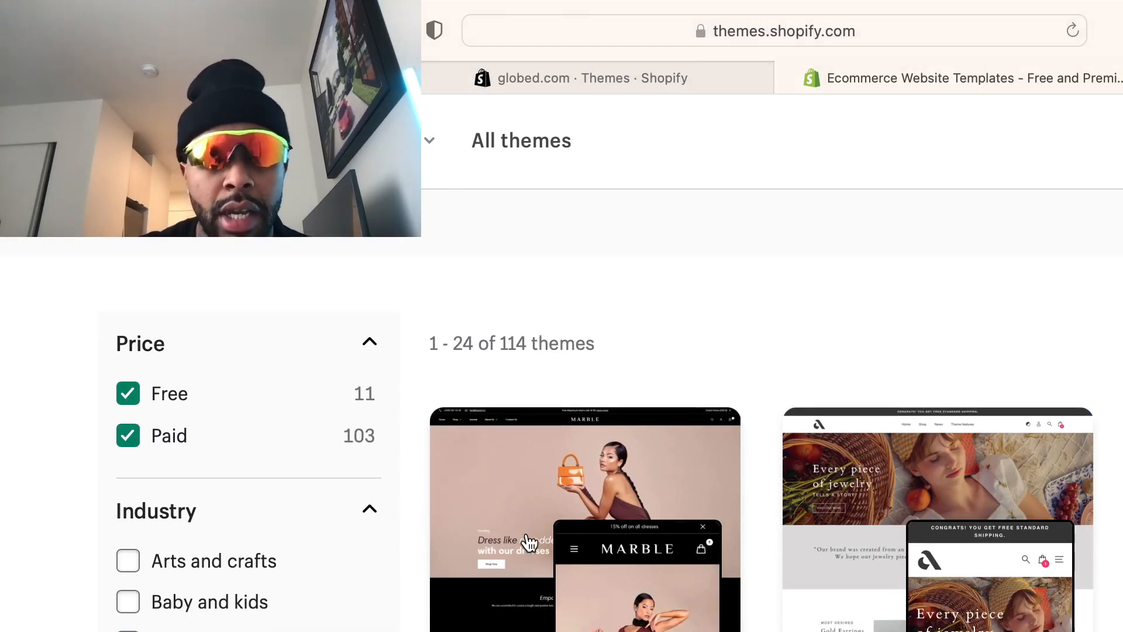
Remove the Paid filter so only the 11 free themes remain
left_click(124, 435)
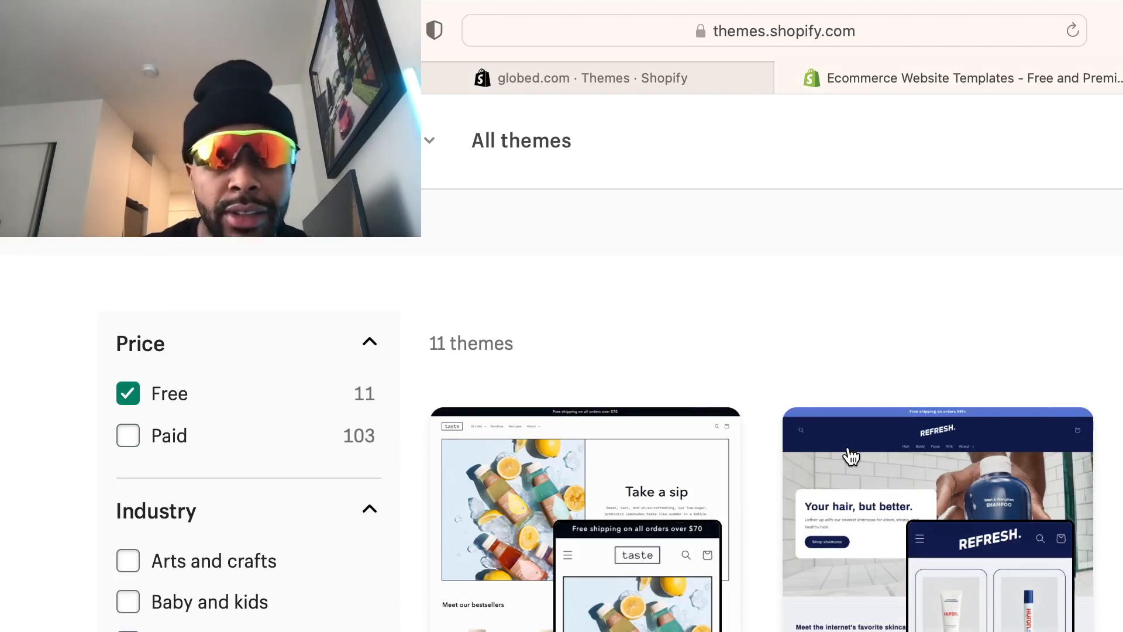
scroll(995, 601, "down", 3)
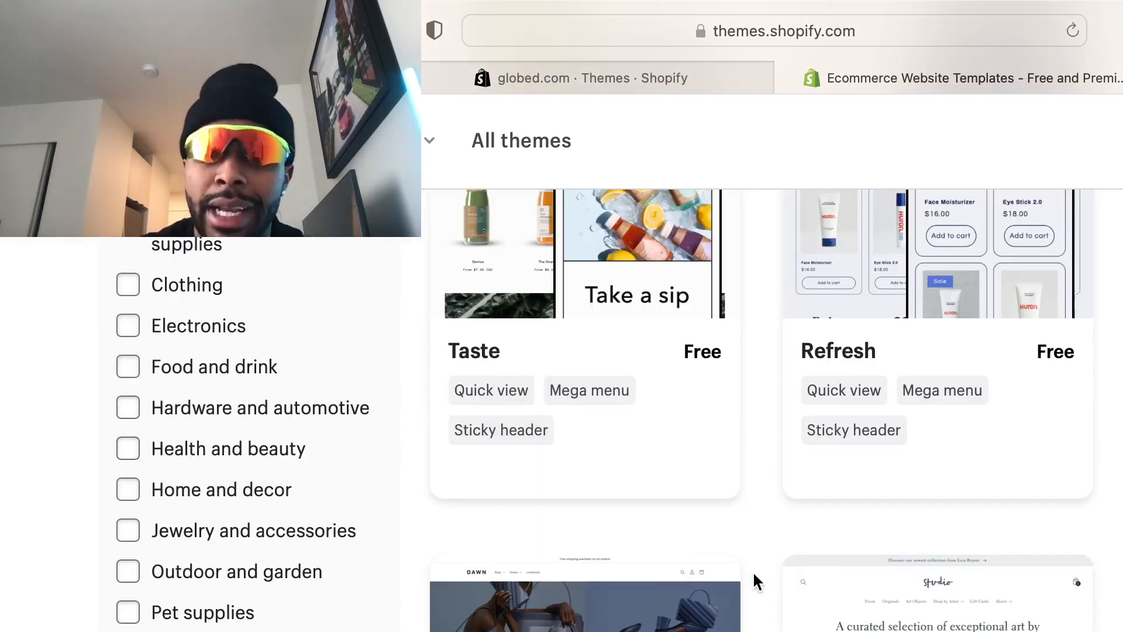
scroll(410, 474, "up", 5)
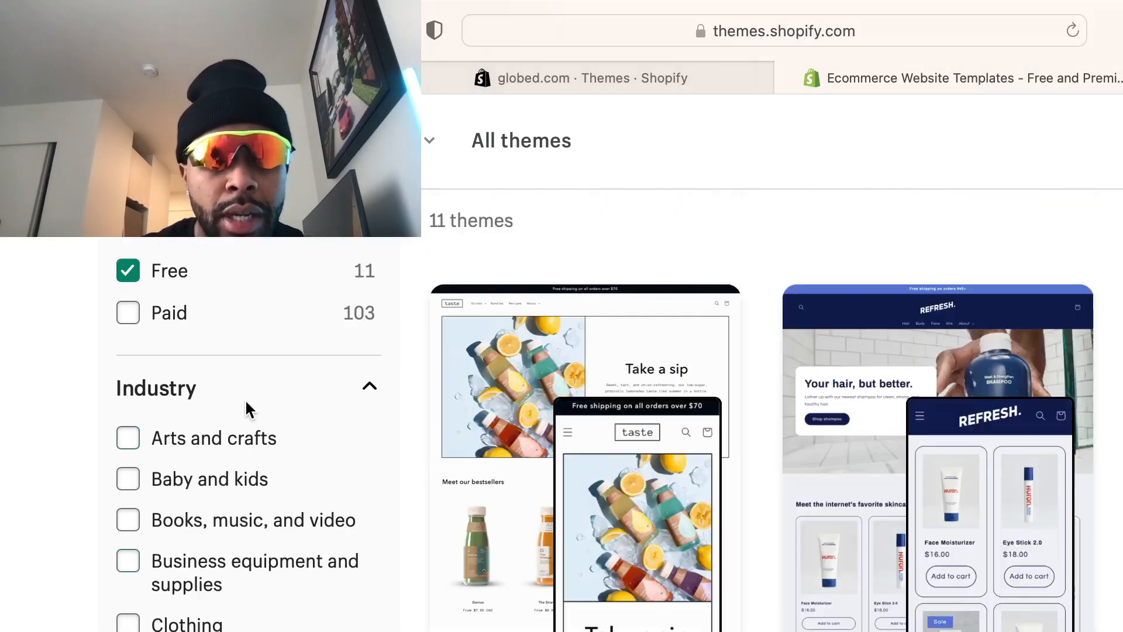
Toggle the Free/Paid price filters and scroll past free themes like Taste and Refresh
left_click(127, 313)
left_click(125, 274)
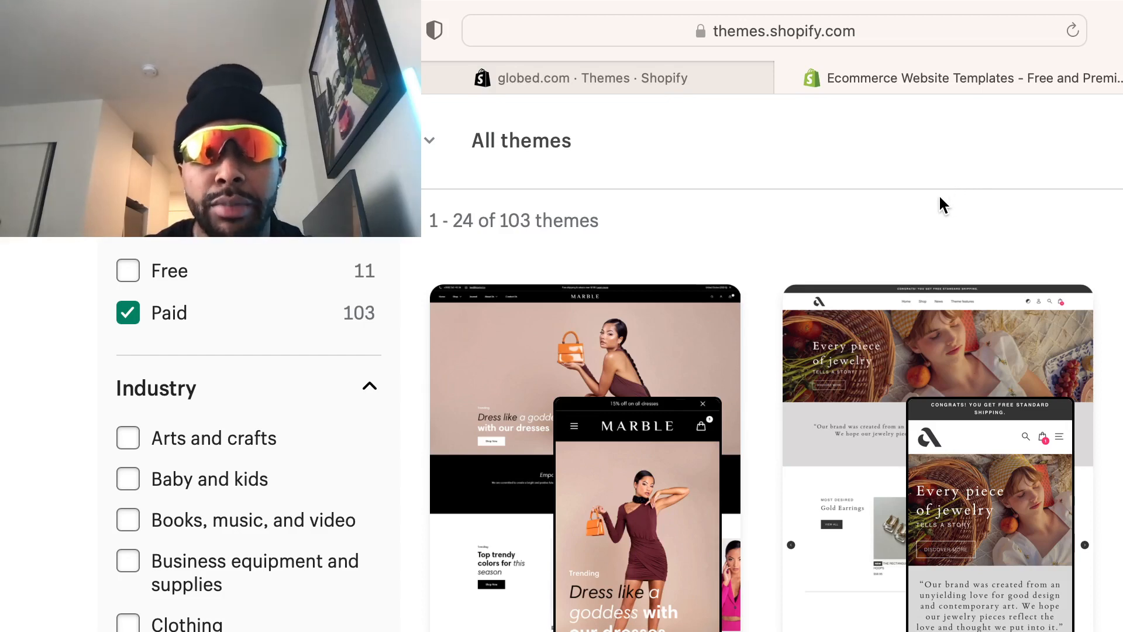
left_click(128, 311)
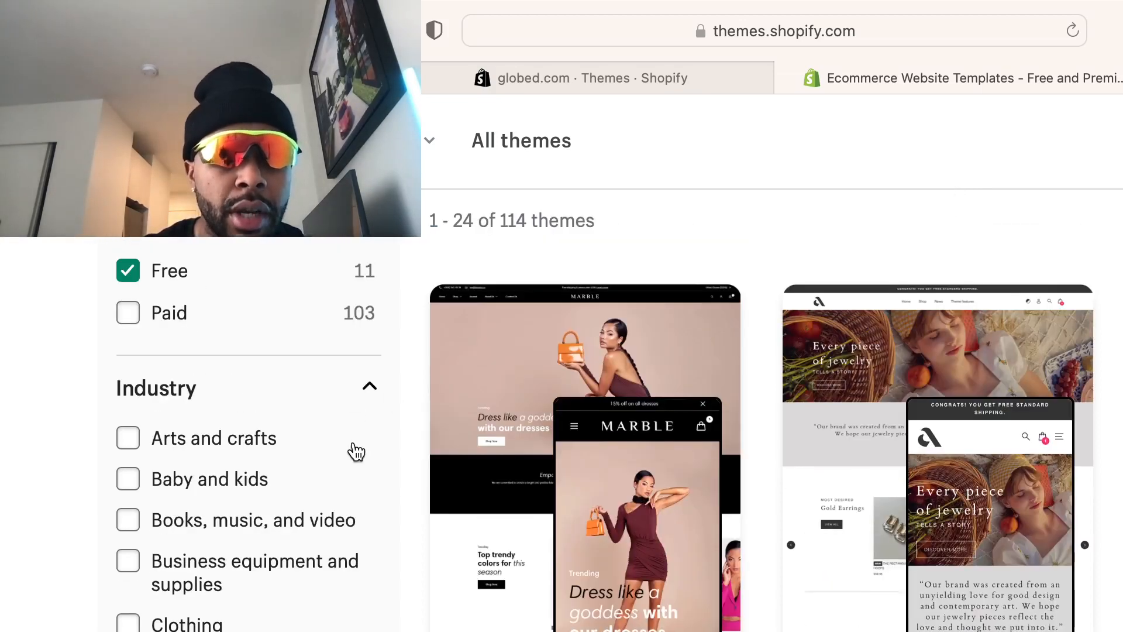
scroll(201, 408, "down", 3)
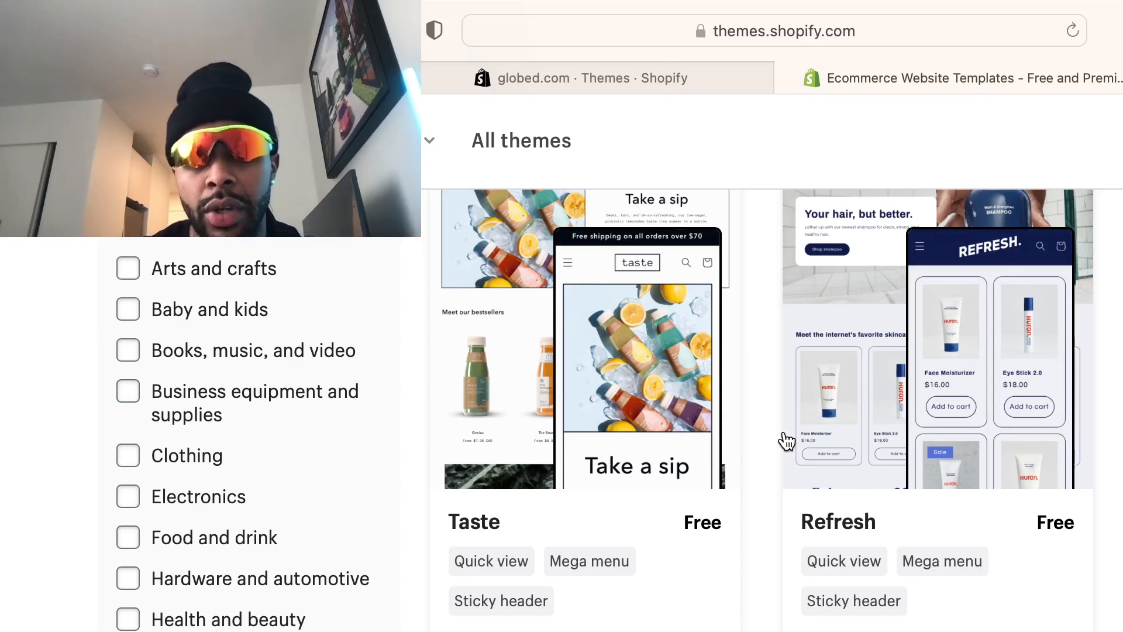
scroll(1037, 570, "up", 2)
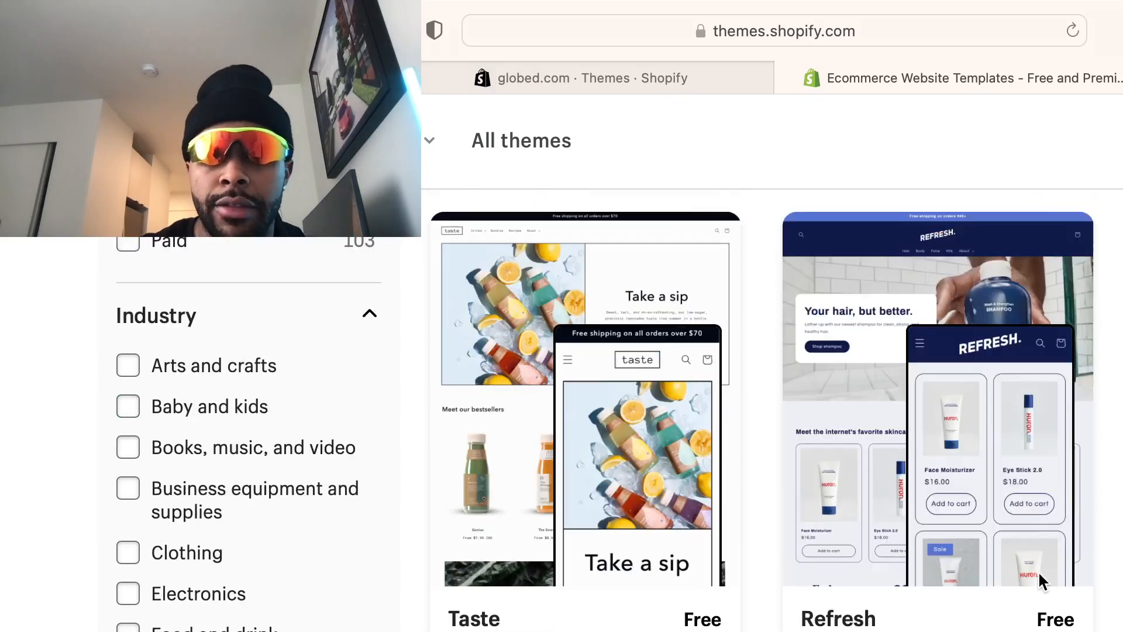
scroll(1038, 571, "down", 9)
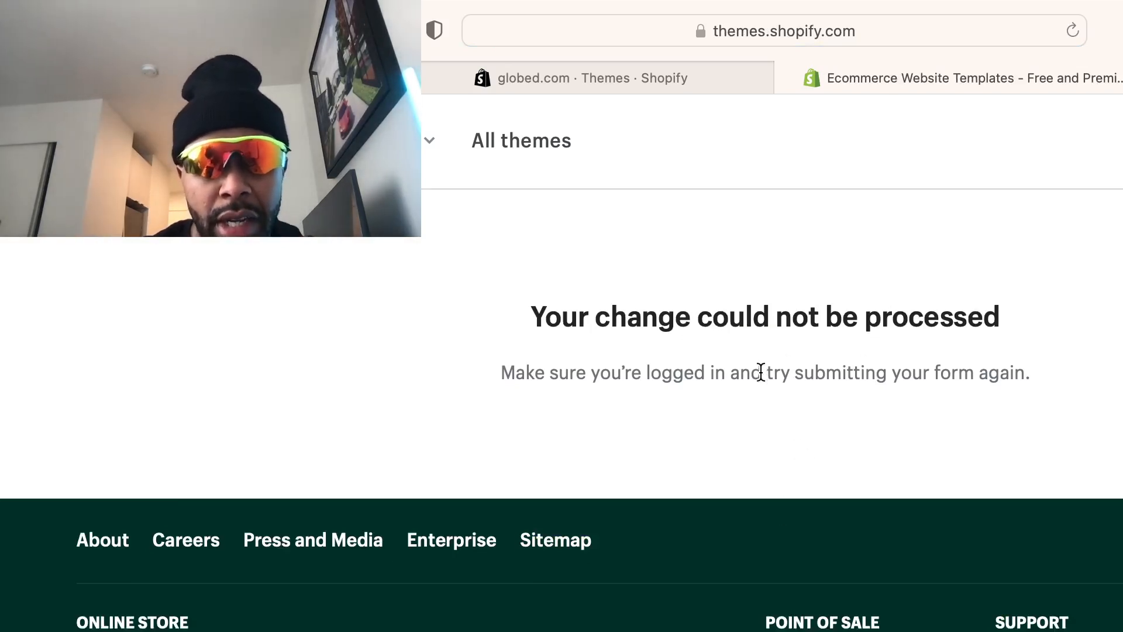
Reload the failing theme store error page twice to retry
scroll(759, 374, "down", 2)
scroll(749, 356, "up", 2)
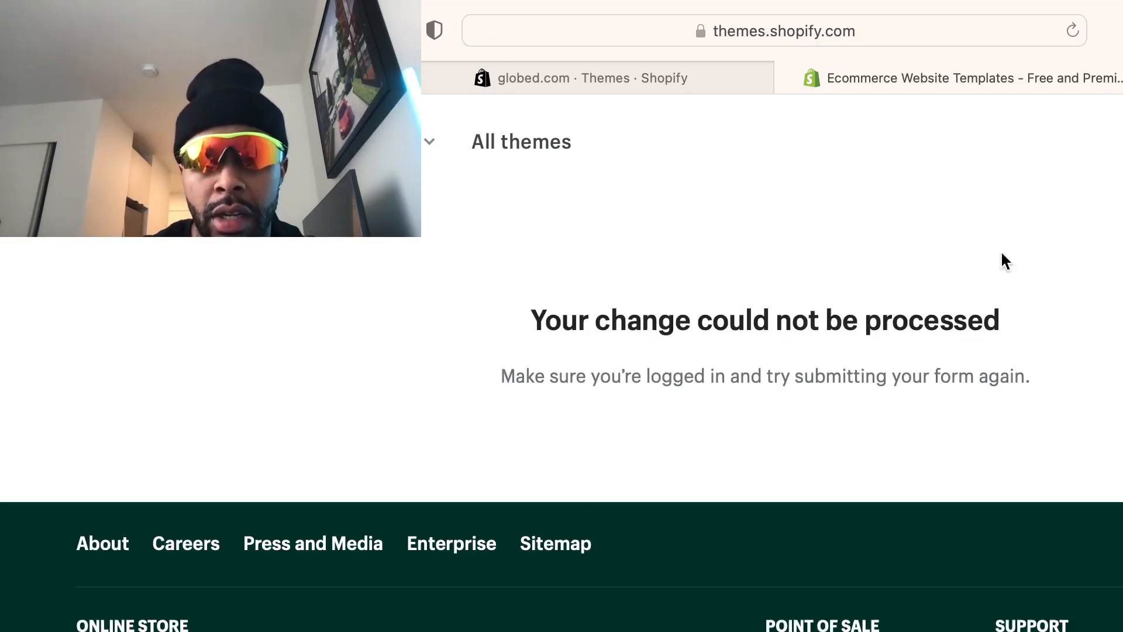
key("super+r")
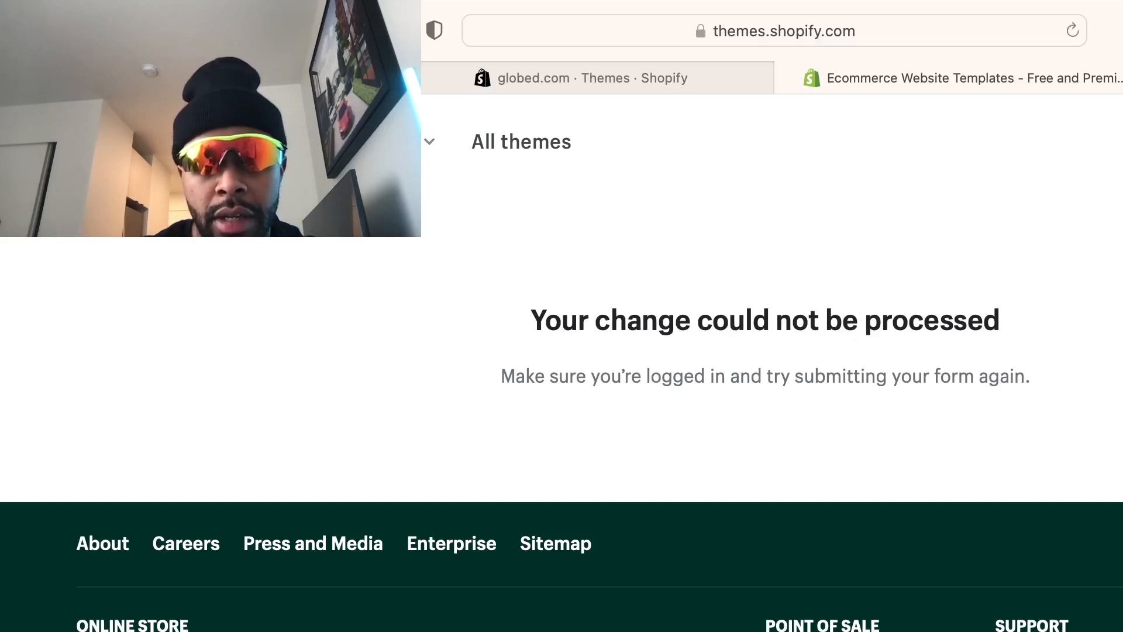
key("super+r")
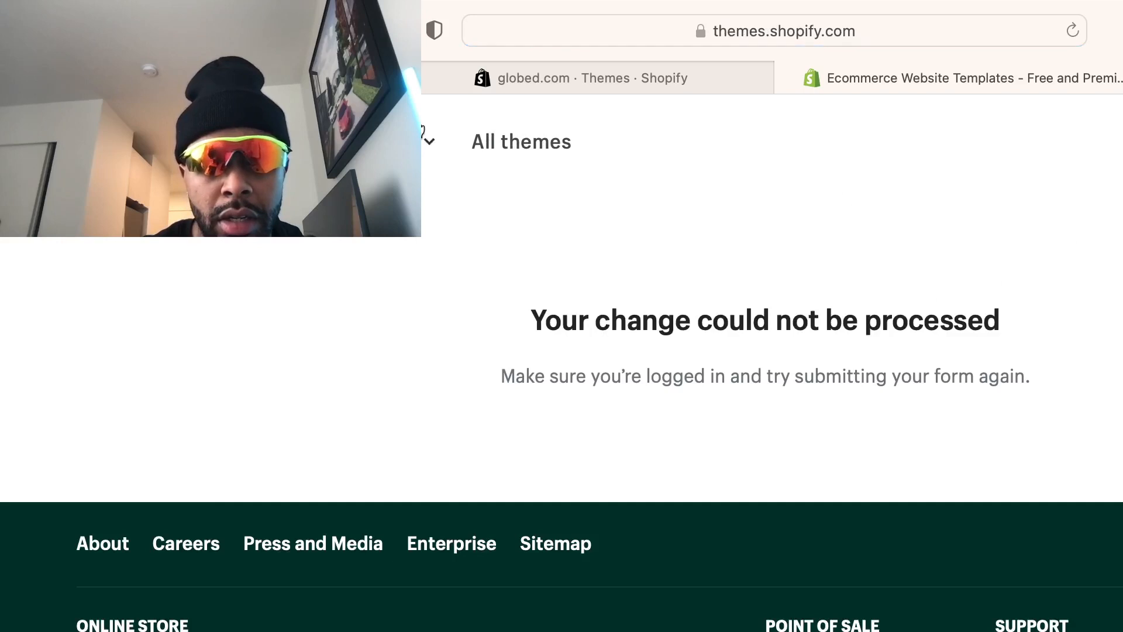
Go to the shopify.com homepage instead of the logout address
left_click(784, 30)
type("sho")
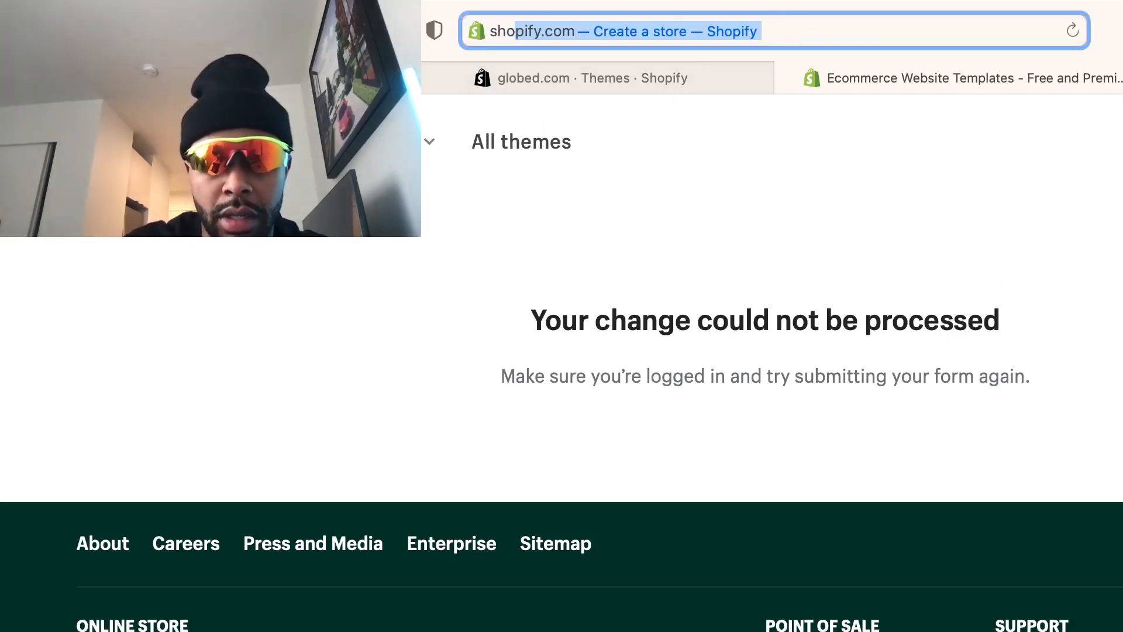
type("pify.com/")
key("Return")
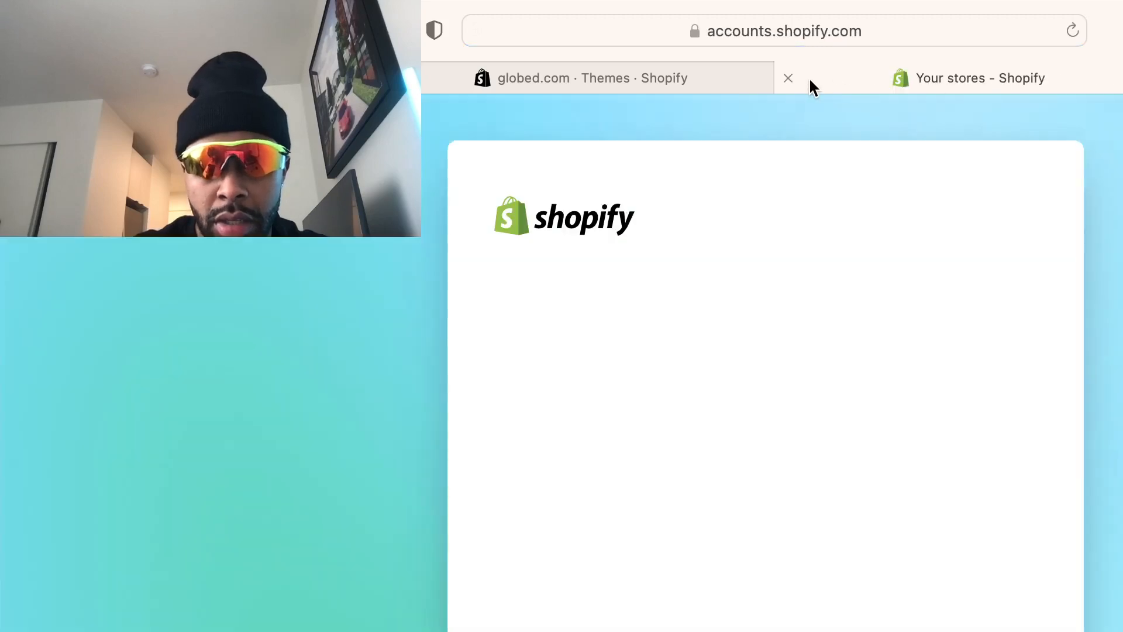
Close the Your stores tab and return to the store admin's Themes page
left_click(793, 80)
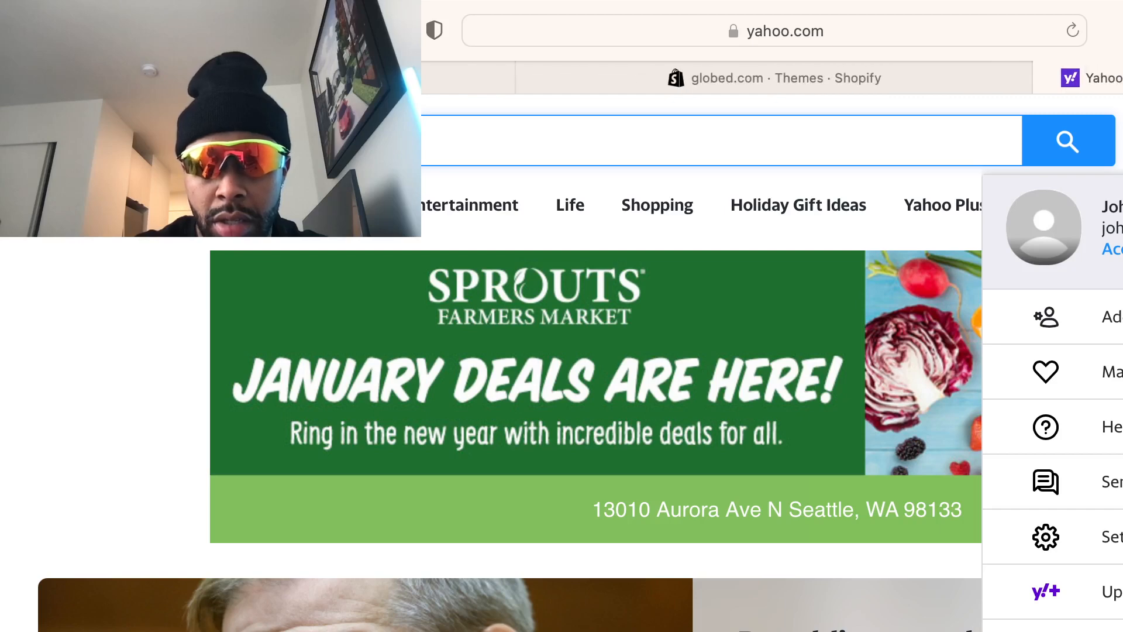
key("super+t")
left_click(683, 81)
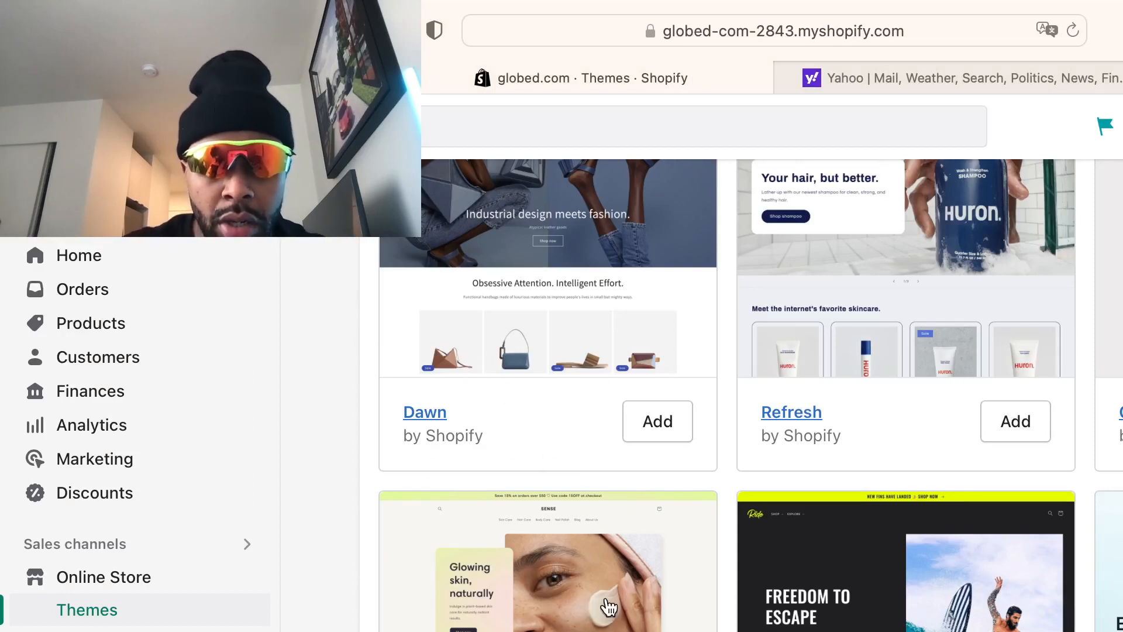
Open the full theme store, filter to Free themes, then return to the admin Themes tab
left_click(550, 597)
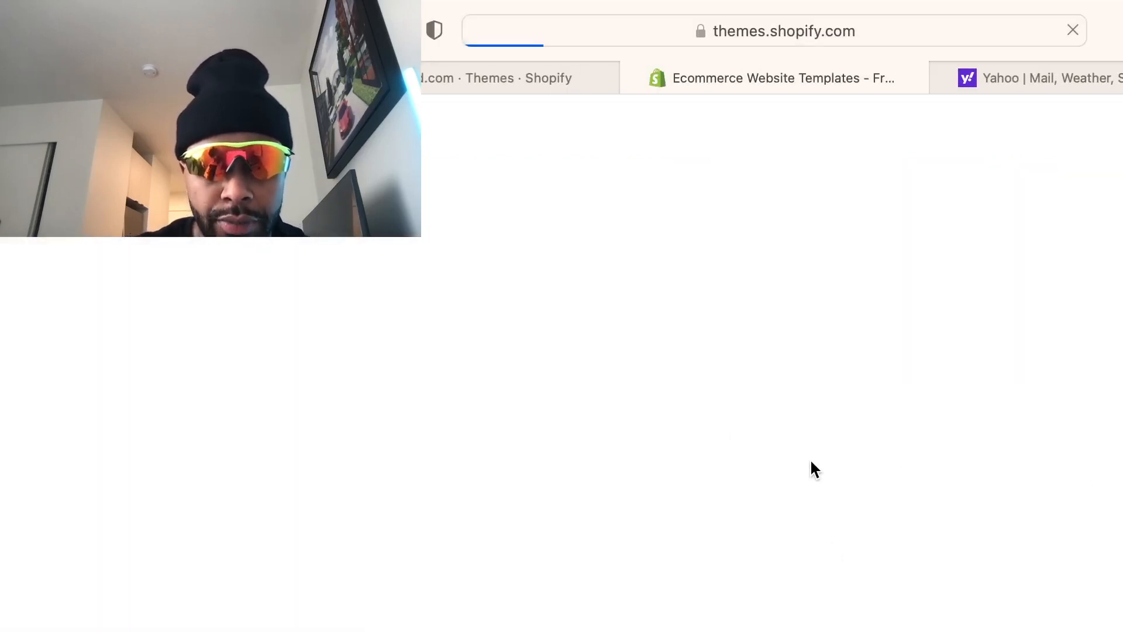
scroll(928, 581, "down", 10)
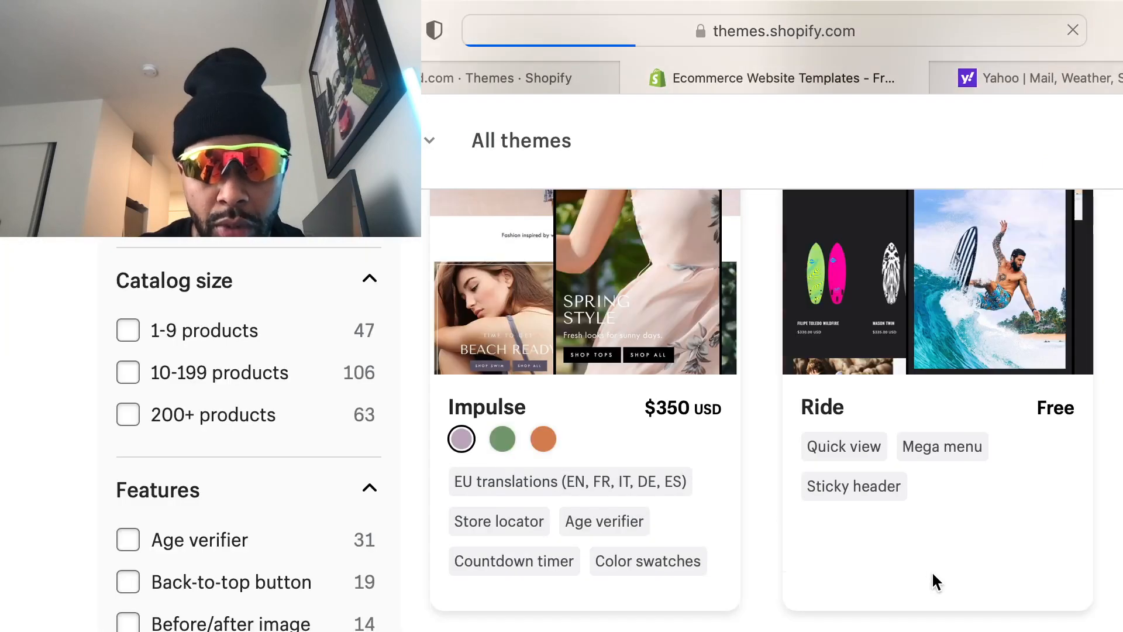
scroll(931, 582, "down", 7)
scroll(772, 409, "down", 5)
scroll(585, 526, "up", 15)
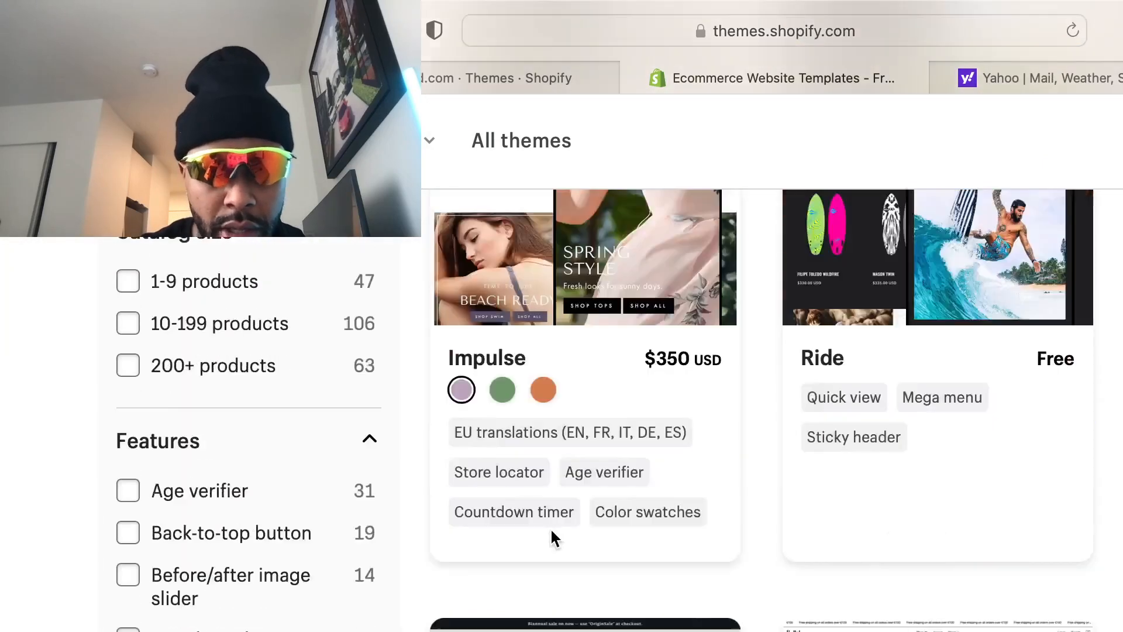
left_click(168, 485)
scroll(515, 515, "down", 10)
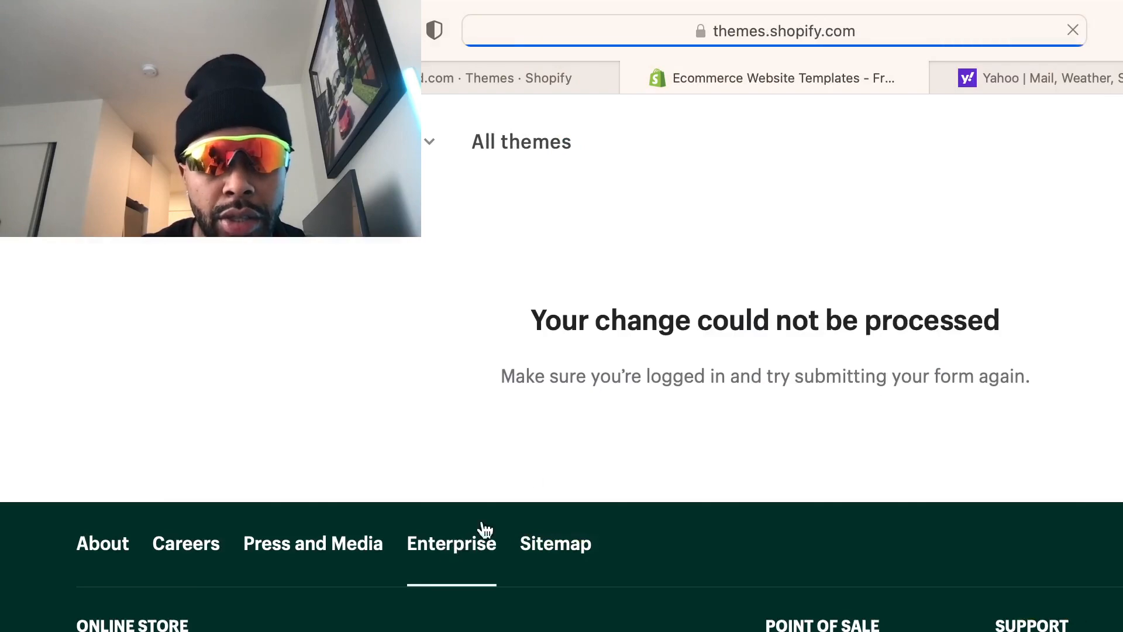
left_click(511, 79)
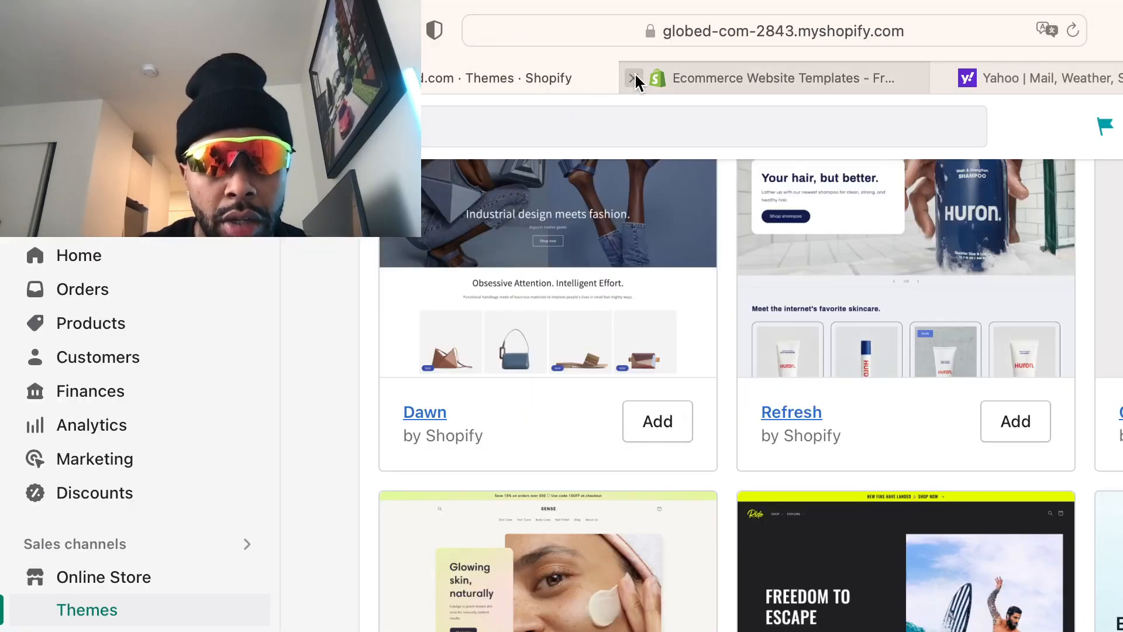
Close the Ecommerce Website Templates tab and browse the Themes page's popular free themes
left_click(631, 77)
scroll(819, 527, "up", 15)
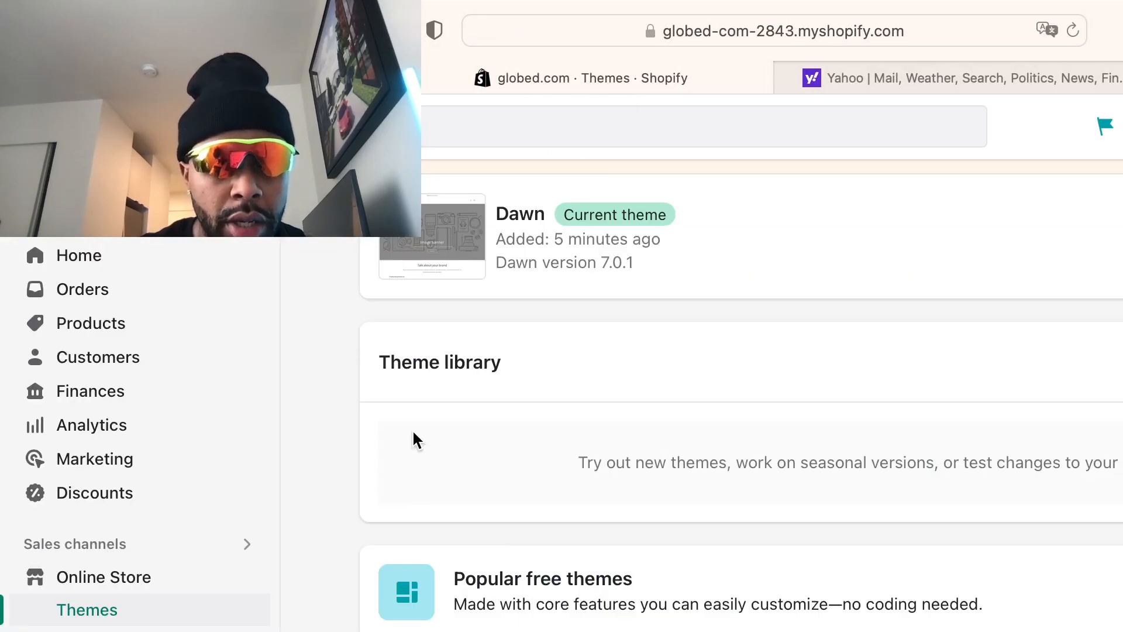
scroll(614, 520, "down", 5)
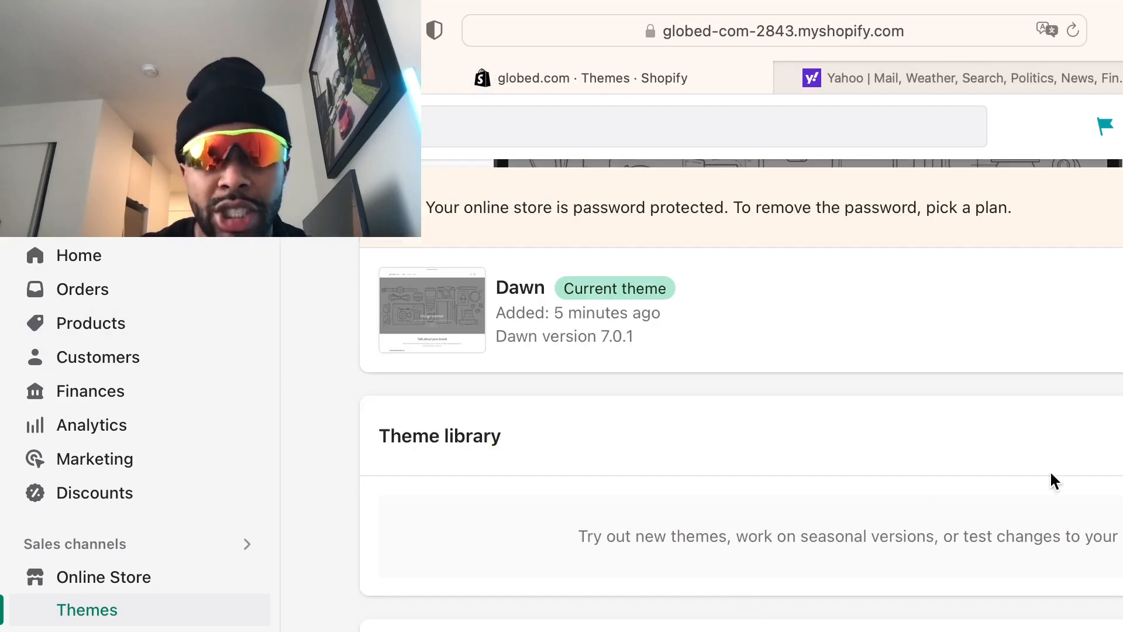
scroll(1111, 486, "down", 10)
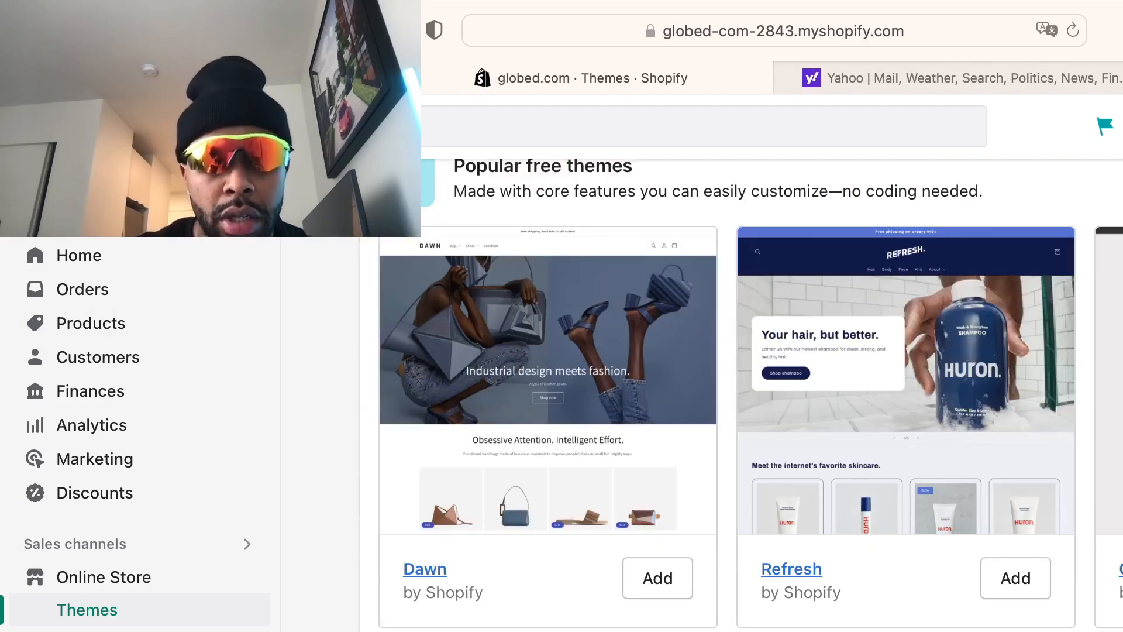
scroll(726, 395, "down", 3)
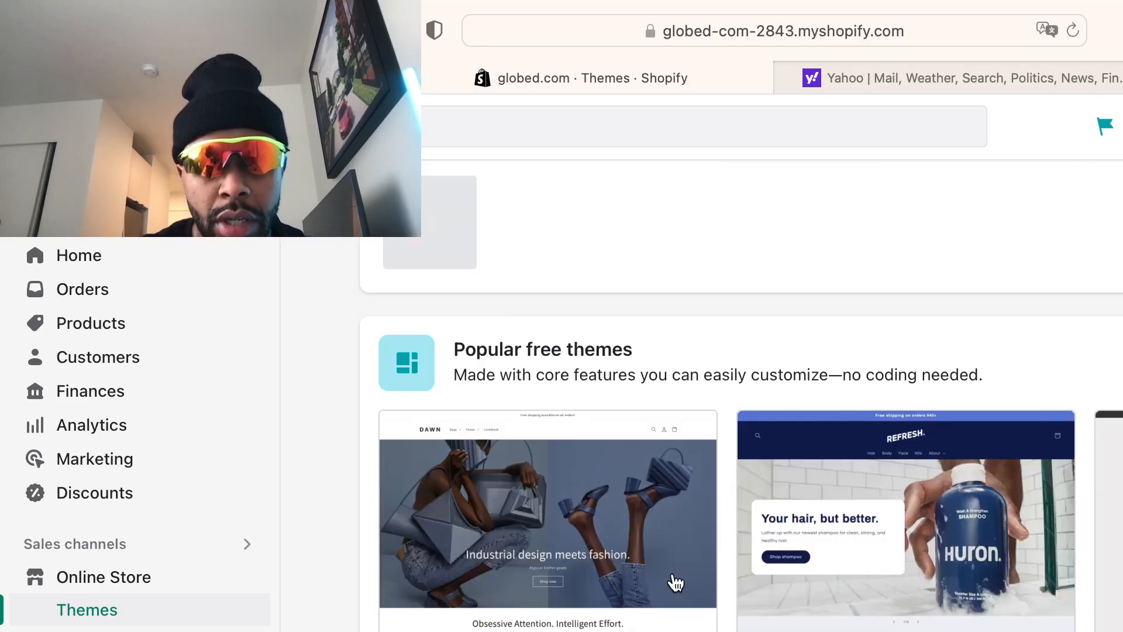
scroll(731, 409, "up", 5)
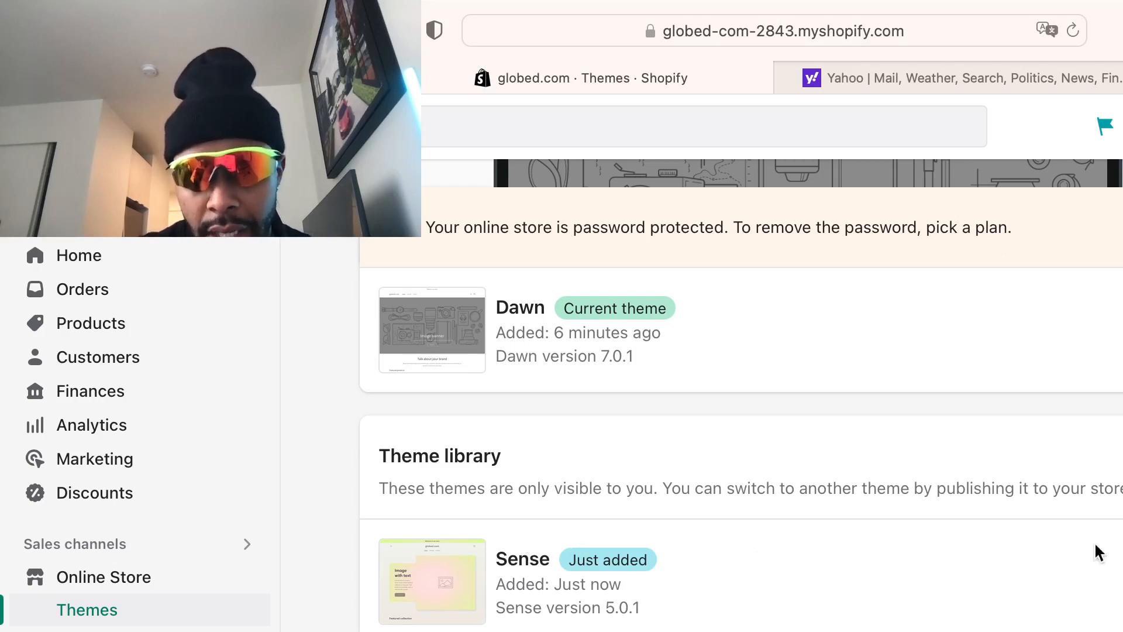
Publish the Sense theme as the live theme, replacing Dawn
left_click(1121, 580)
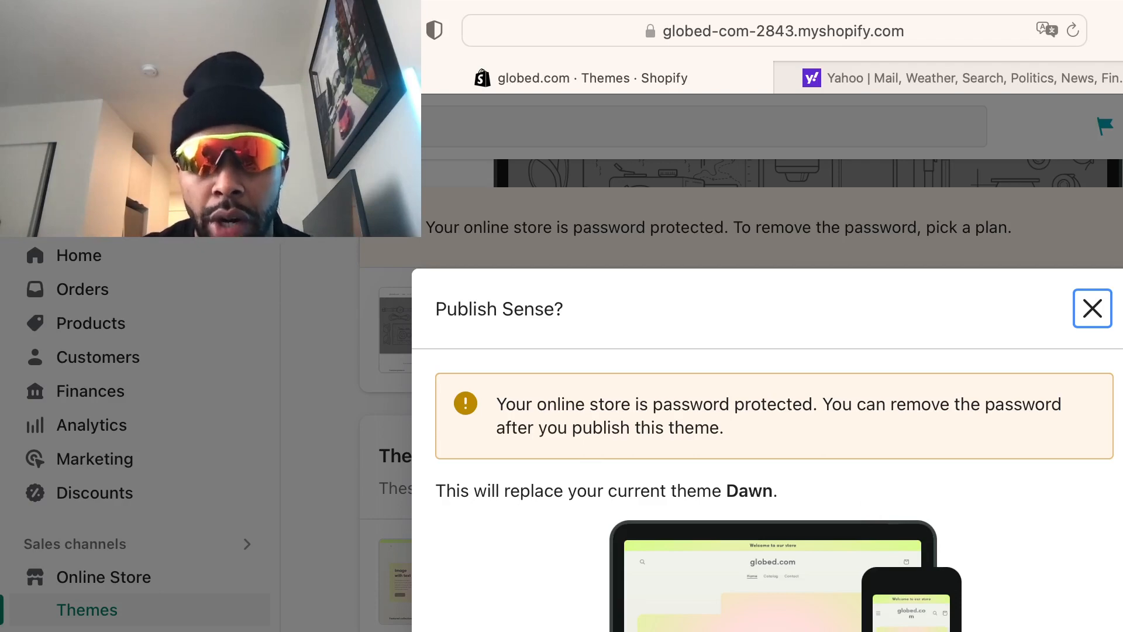
left_click(1075, 630)
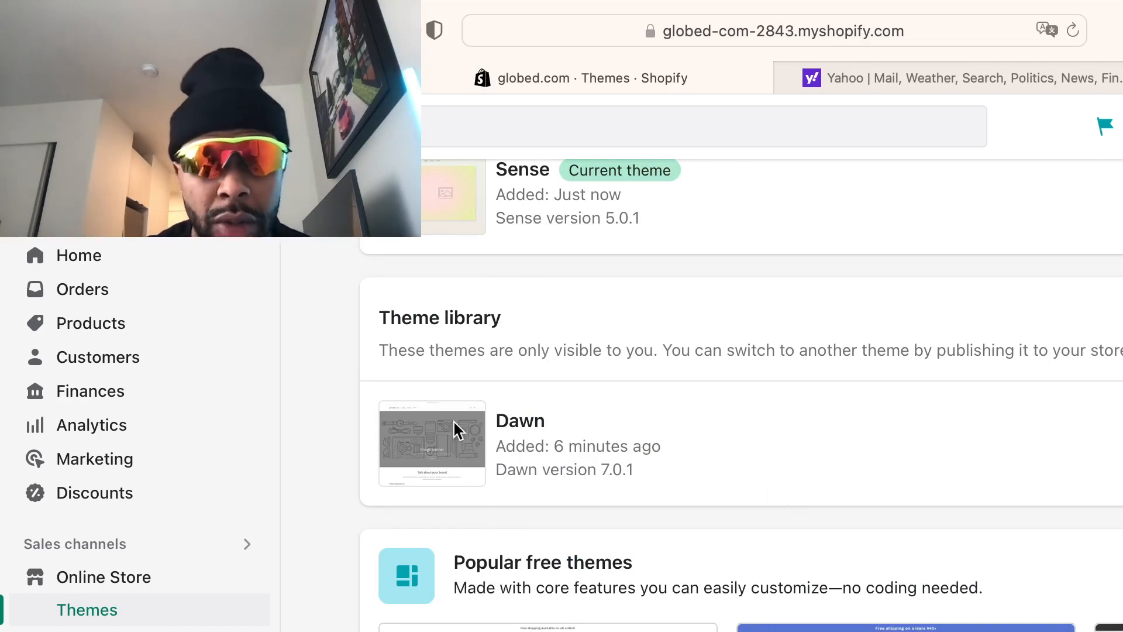
Preview the live globed.com storefront in the Sense theme in a new tab
scroll(1036, 310, "up", 5)
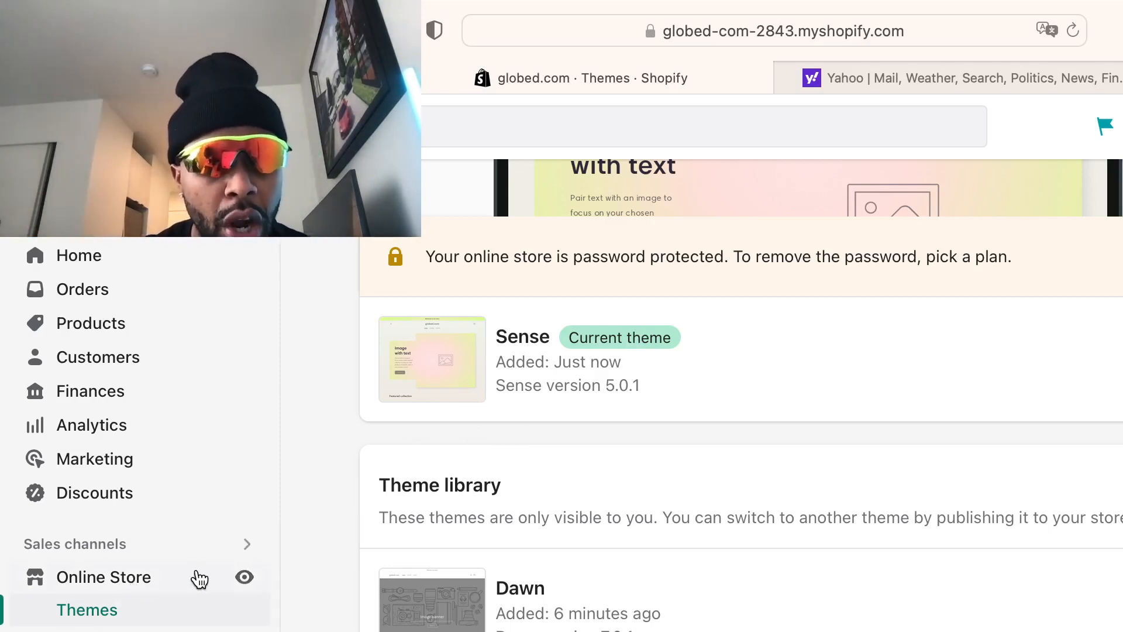
left_click(232, 579)
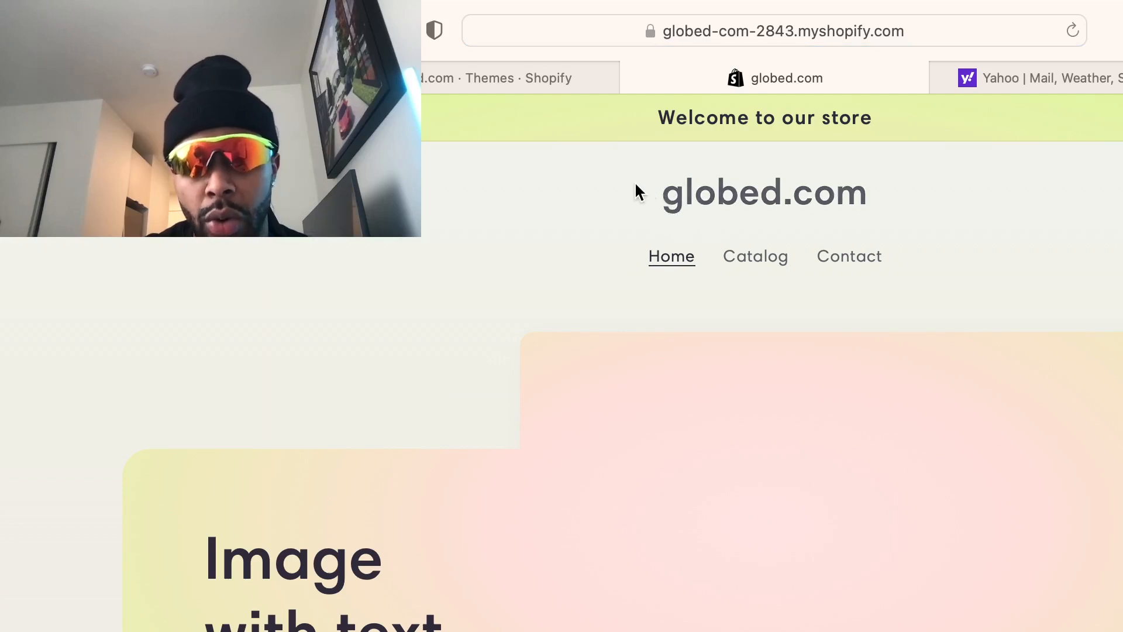
scroll(746, 457, "down", 10)
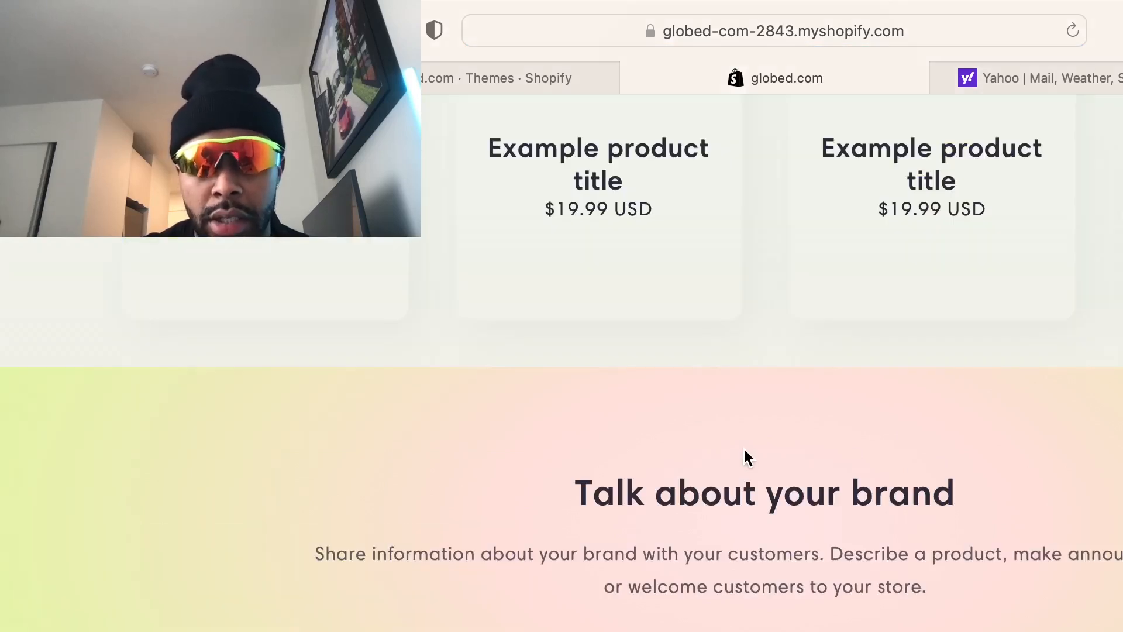
scroll(747, 458, "up", 10)
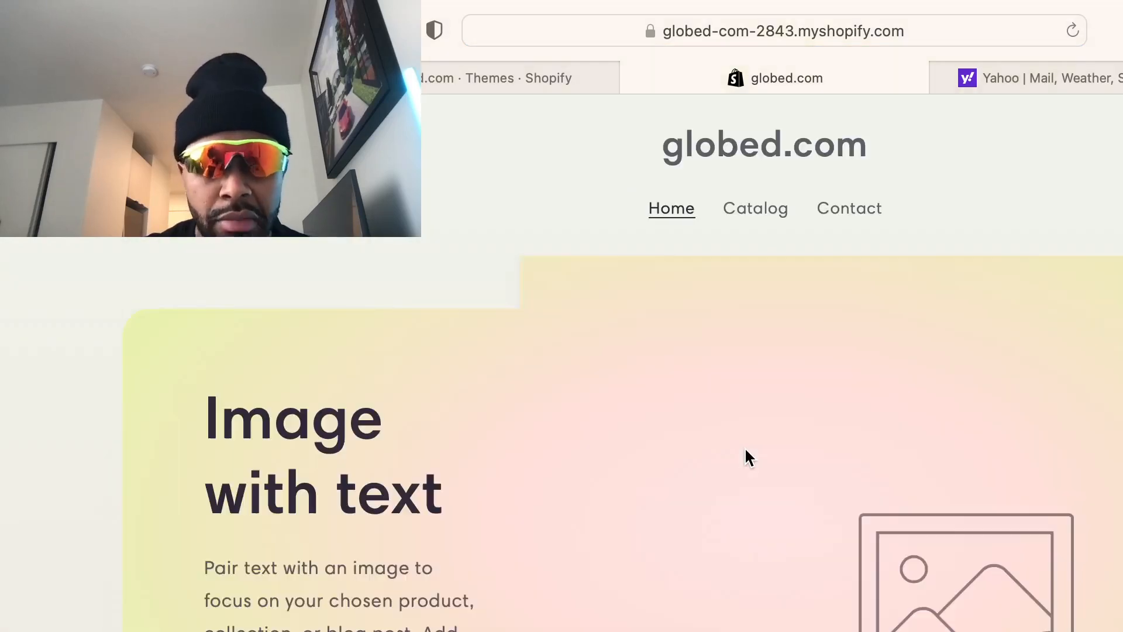
scroll(745, 450, "up", 2)
scroll(745, 450, "down", 12)
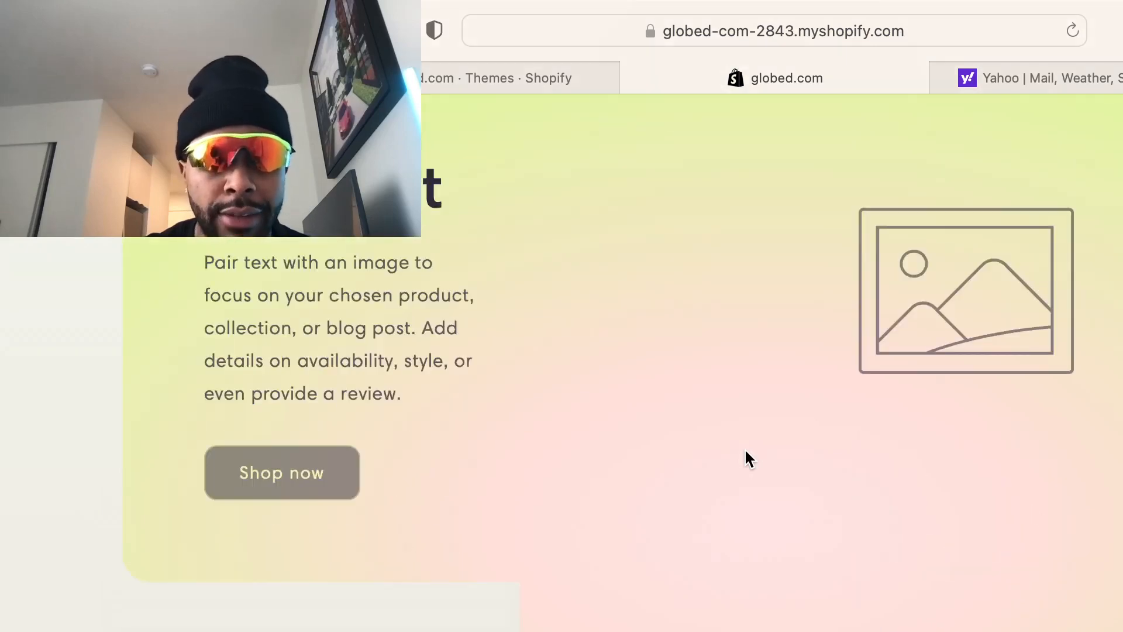
scroll(742, 451, "down", 8)
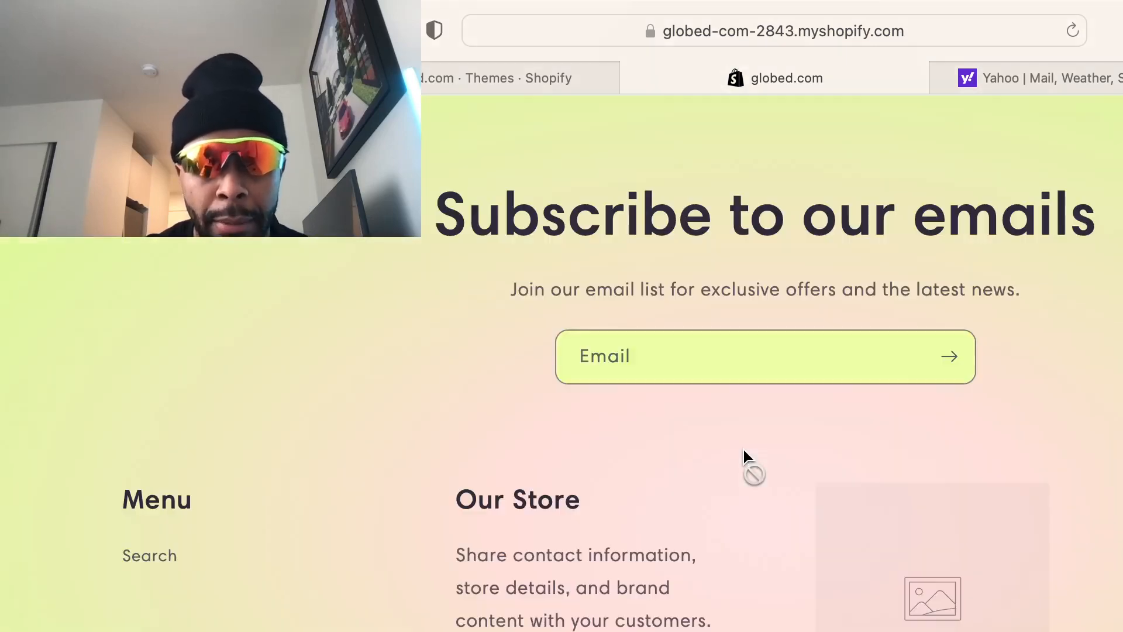
scroll(743, 449, "up", 15)
scroll(745, 443, "up", 5)
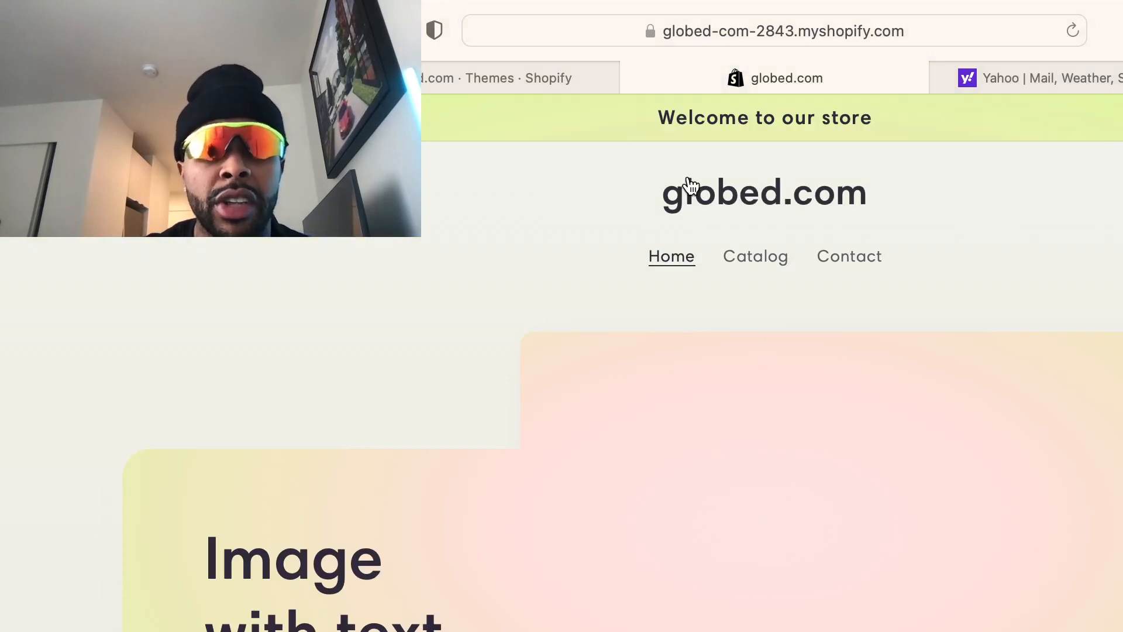
Close the storefront preview and go from Plan details to the Pick a plan page
left_click(634, 82)
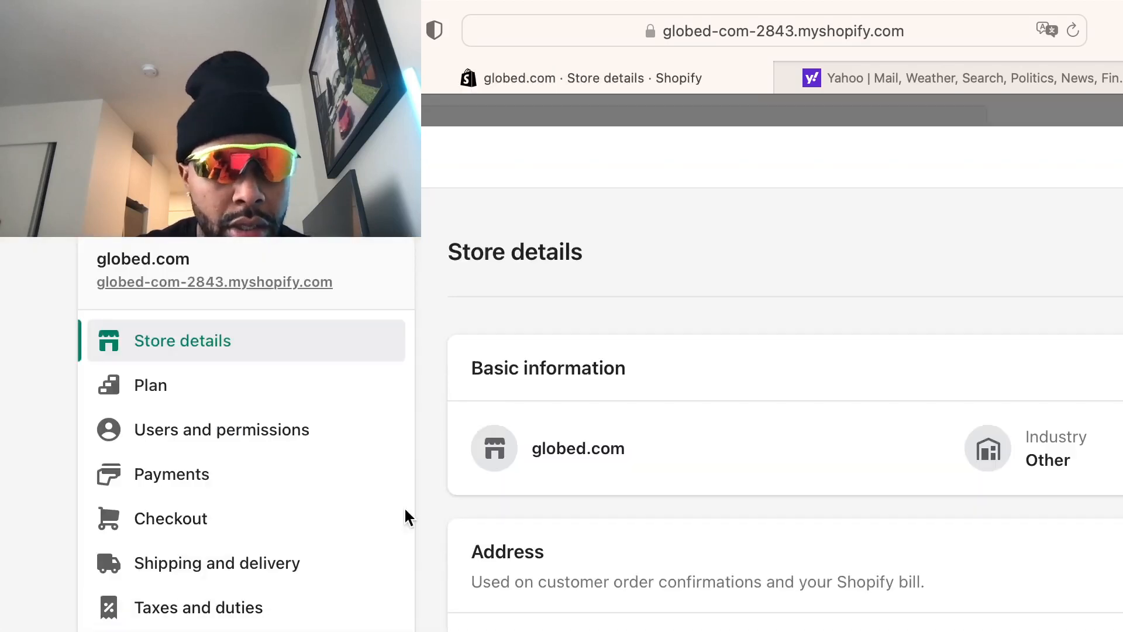
left_click(206, 386)
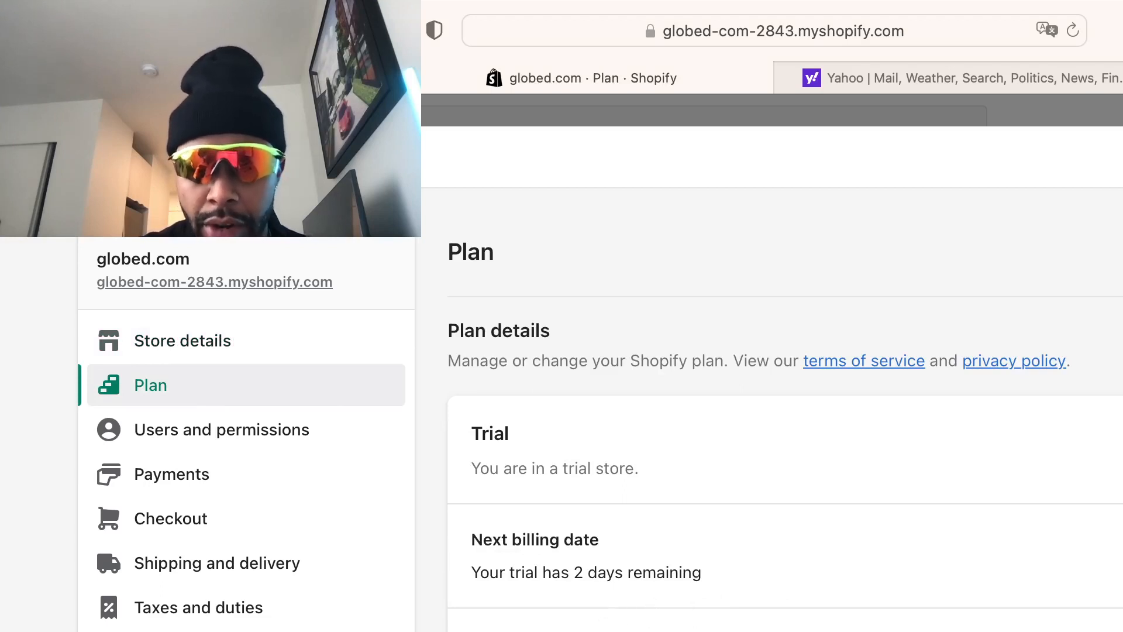
left_click(649, 629)
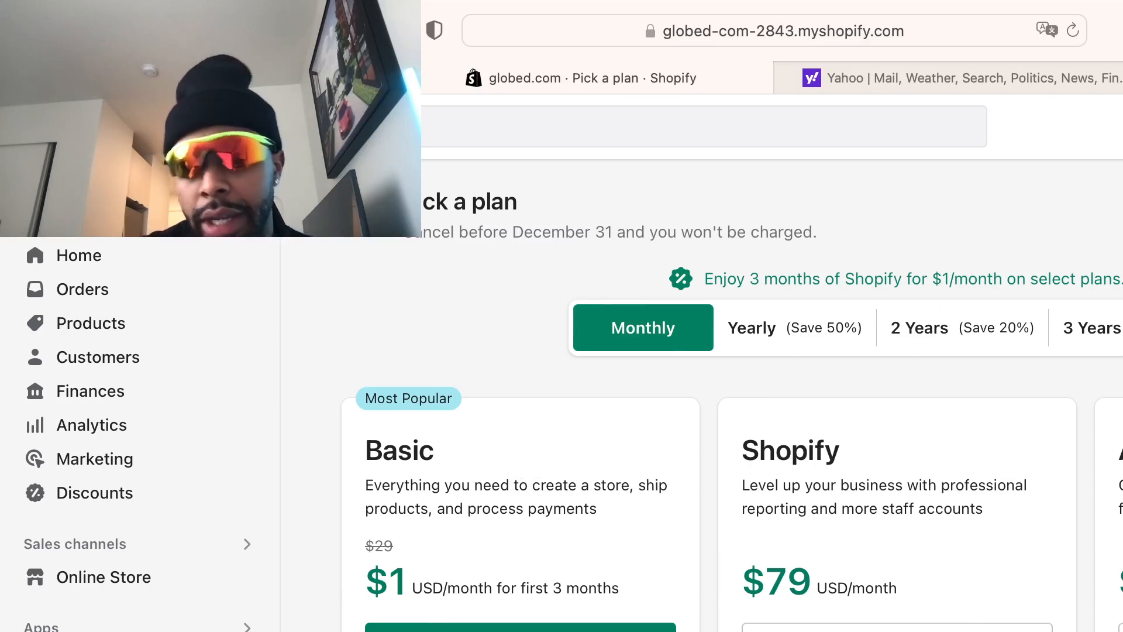
Compare the plans and choose Basic to reach its billing cycle options
scroll(789, 541, "down", 1)
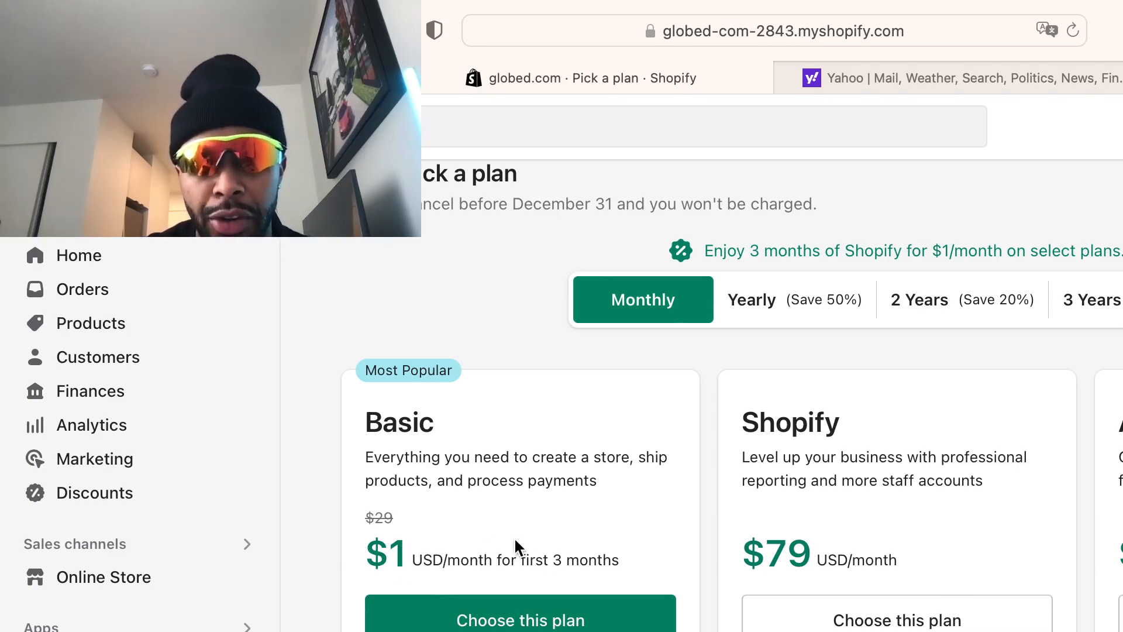
scroll(544, 503, "down", 5)
scroll(547, 524, "down", 5)
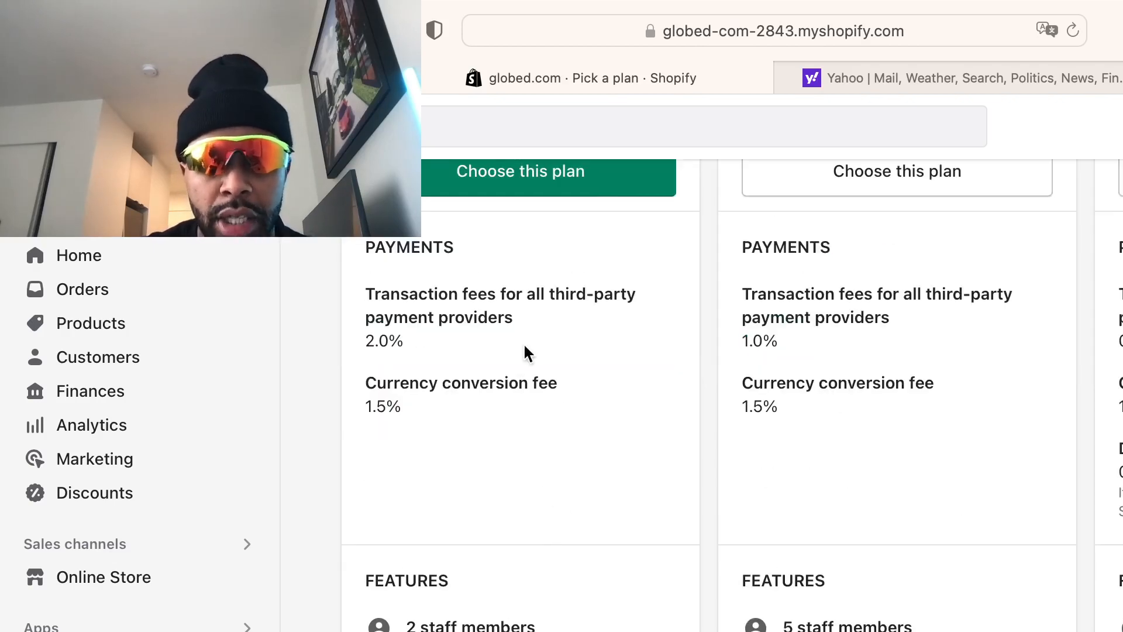
scroll(603, 549, "down", 10)
scroll(585, 488, "up", 15)
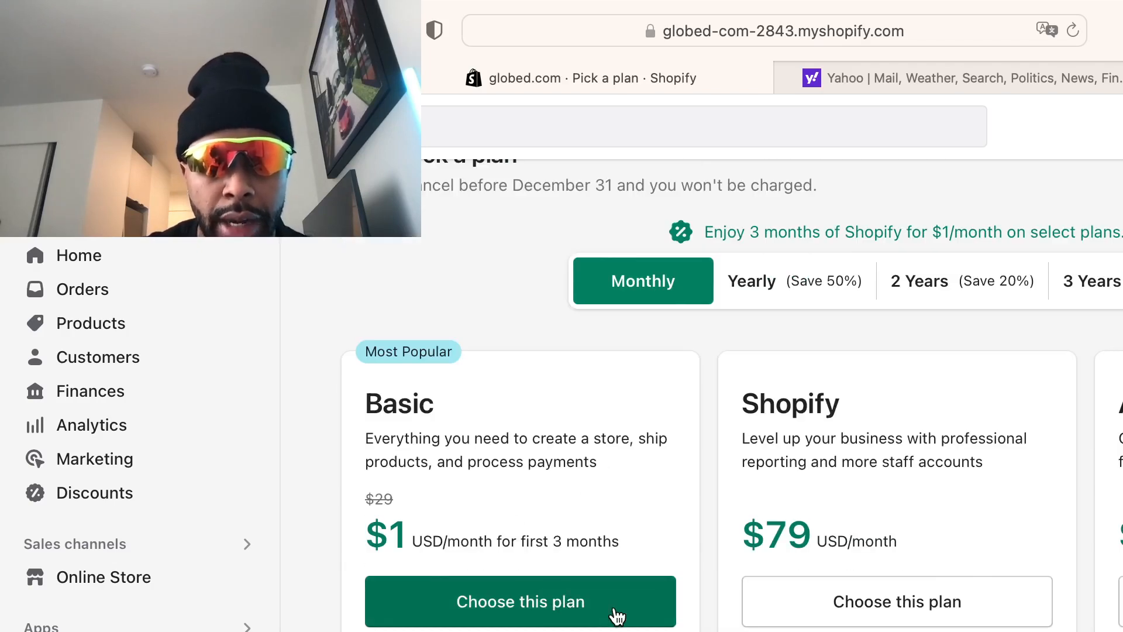
left_click(585, 601)
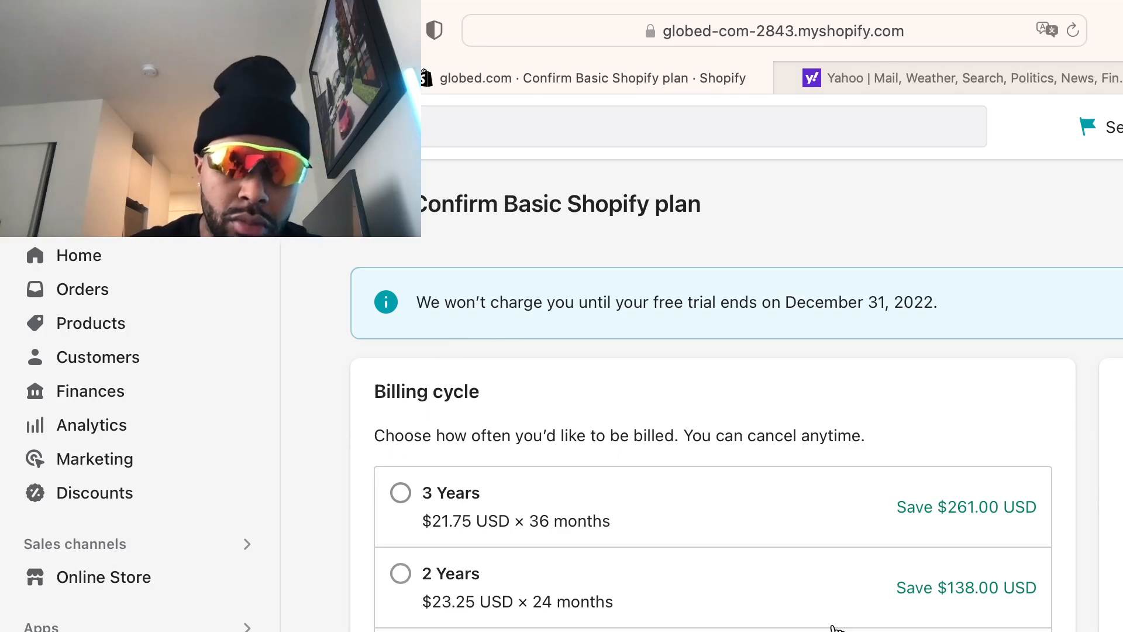
Confirm the Monthly billing cycle for the Basic plan
scroll(833, 626, "down", 3)
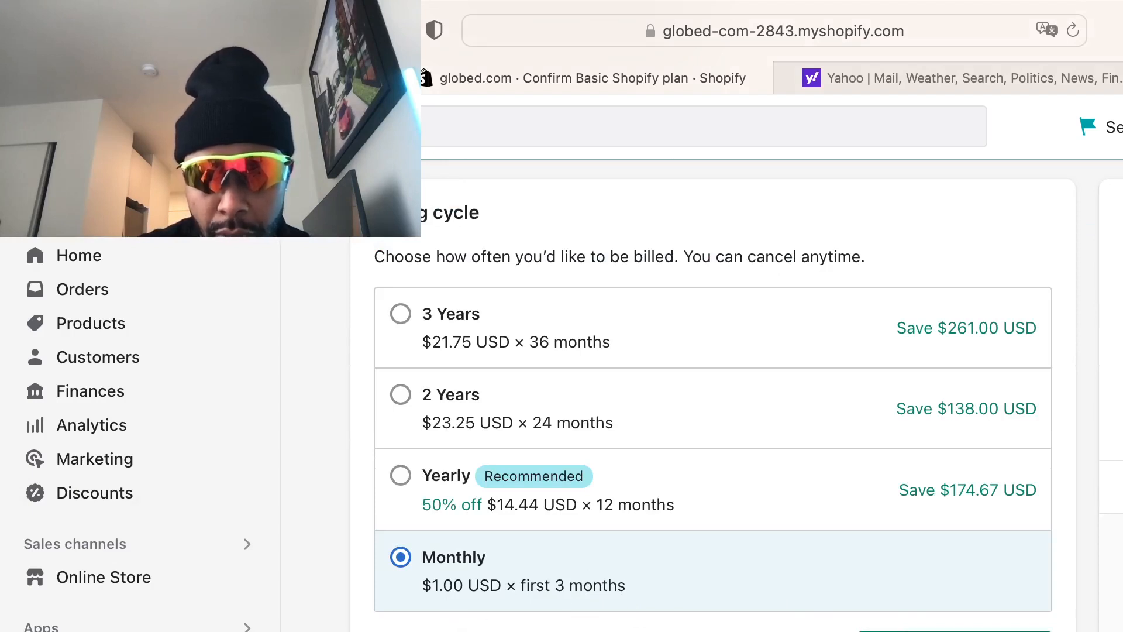
scroll(931, 608, "down", 3)
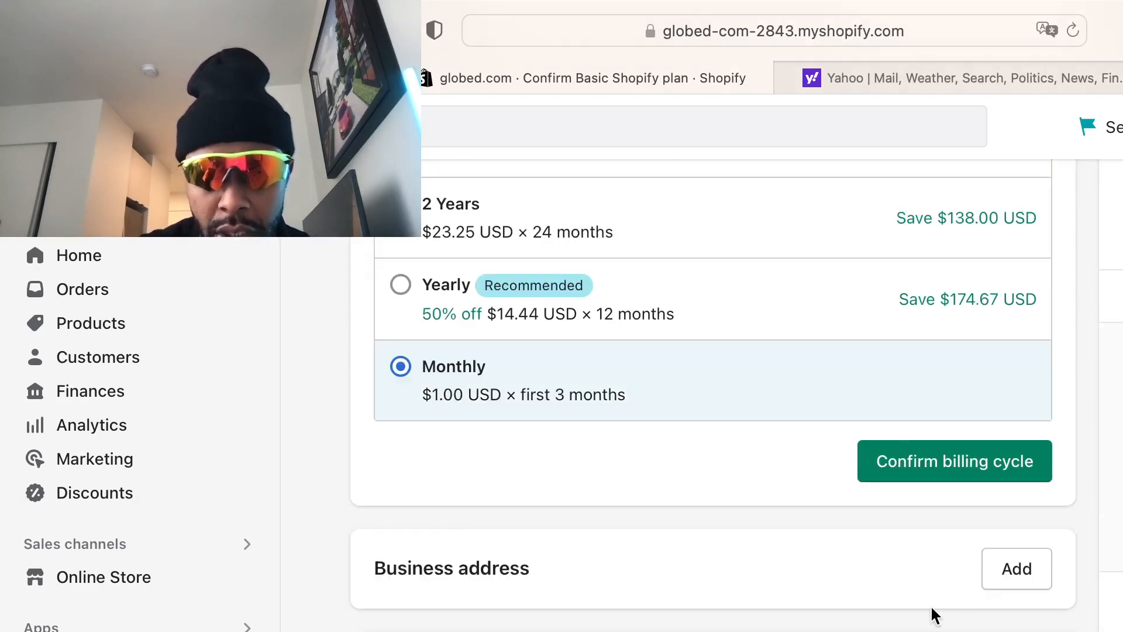
left_click(964, 471)
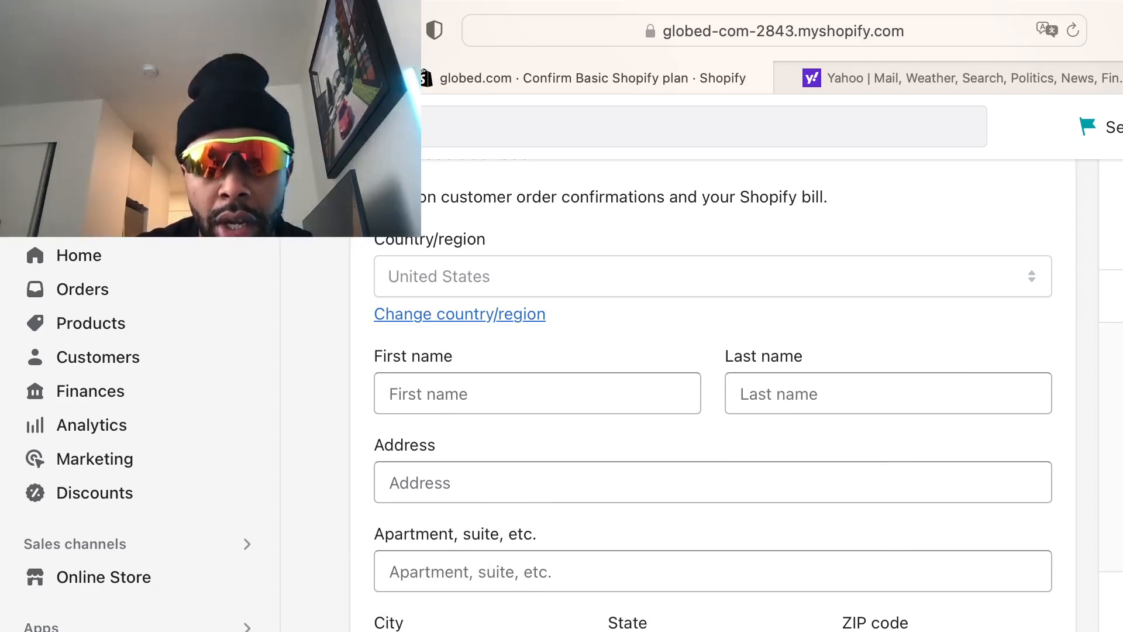
Review the business address and payment method forms, leaving them unfilled
scroll(713, 409, "down", 1)
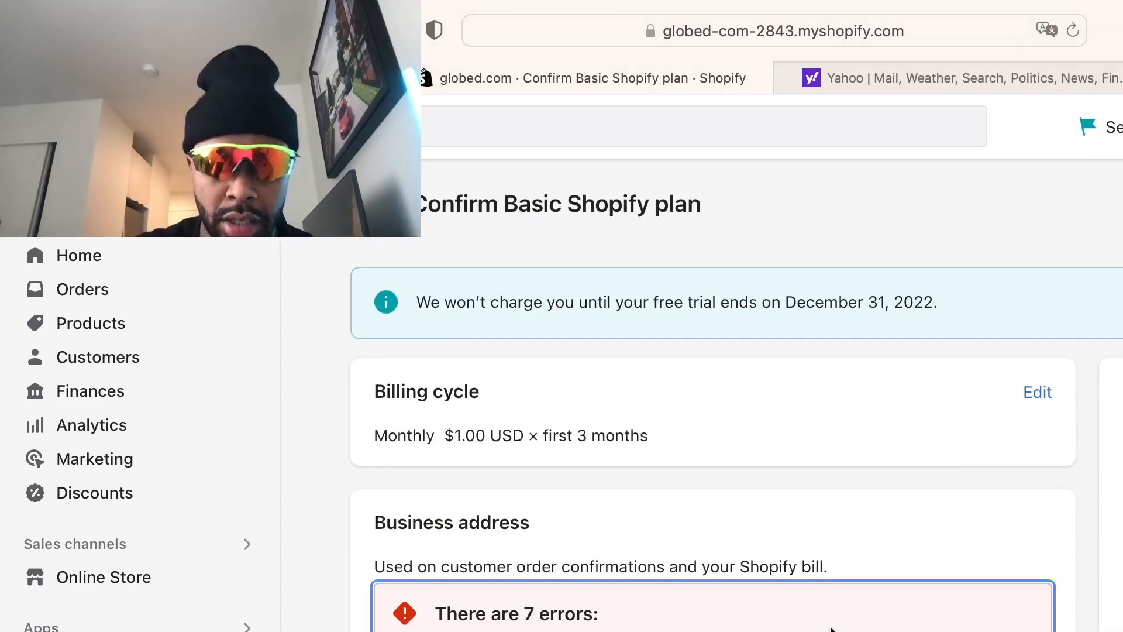
scroll(491, 612, "down", 10)
scroll(731, 589, "down", 5)
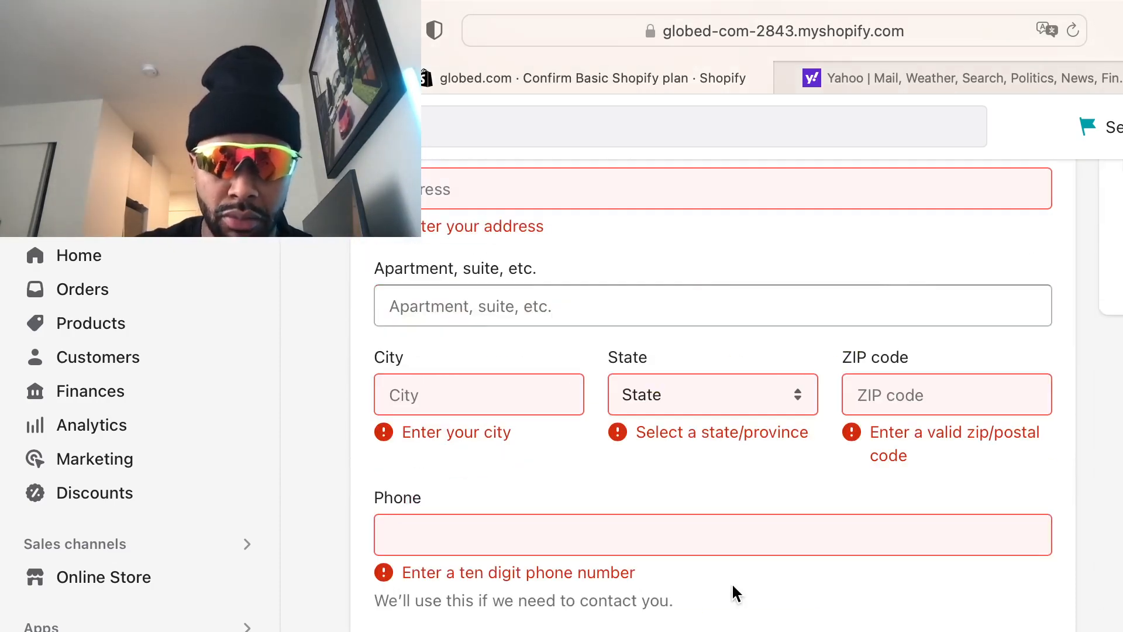
scroll(717, 602, "up", 1)
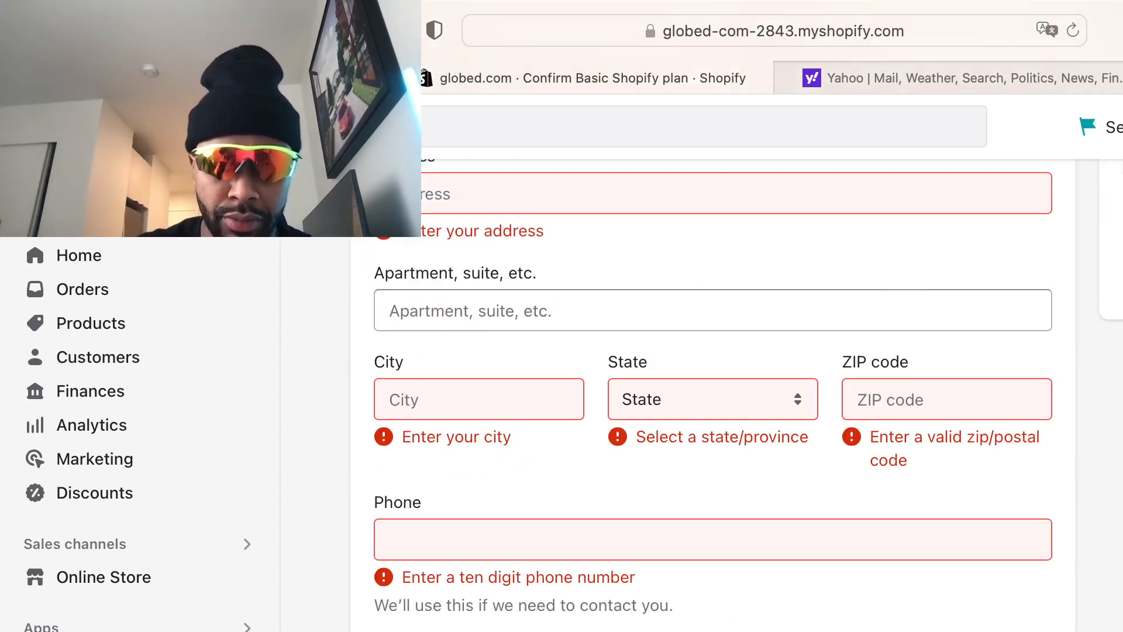
scroll(548, 600, "up", 15)
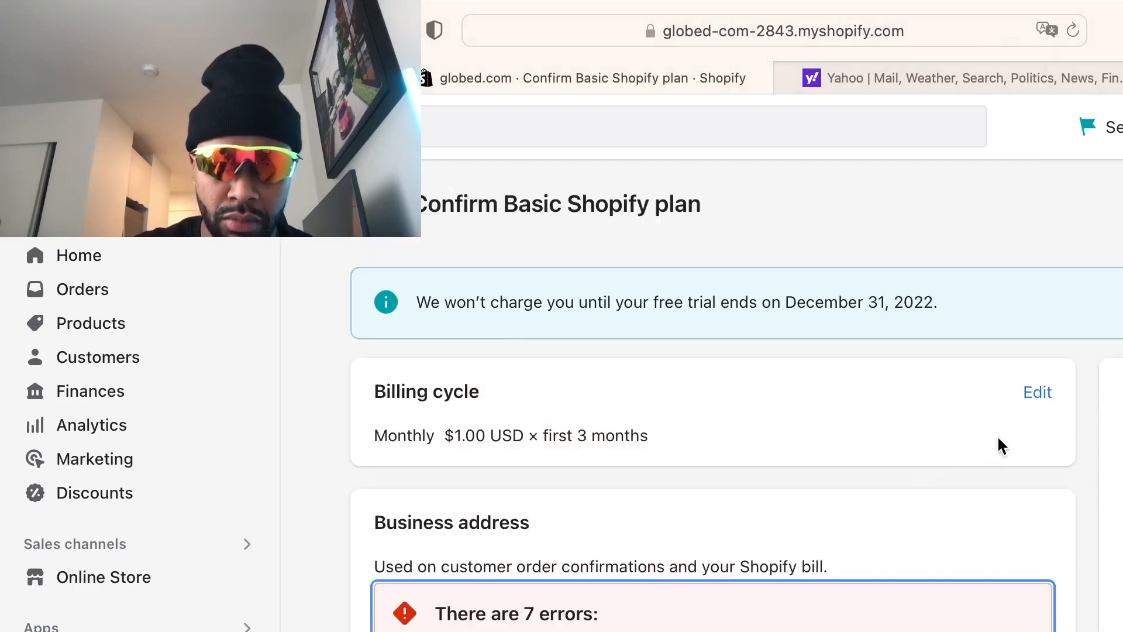
scroll(697, 549, "down", 10)
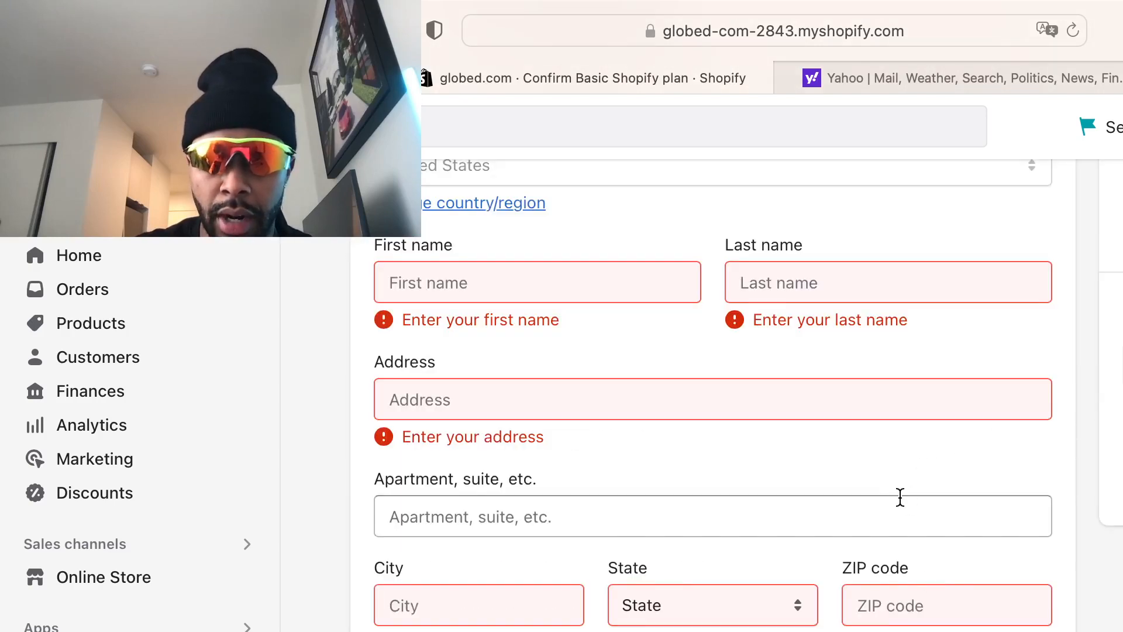
scroll(906, 552, "down", 1)
scroll(906, 552, "down", 3)
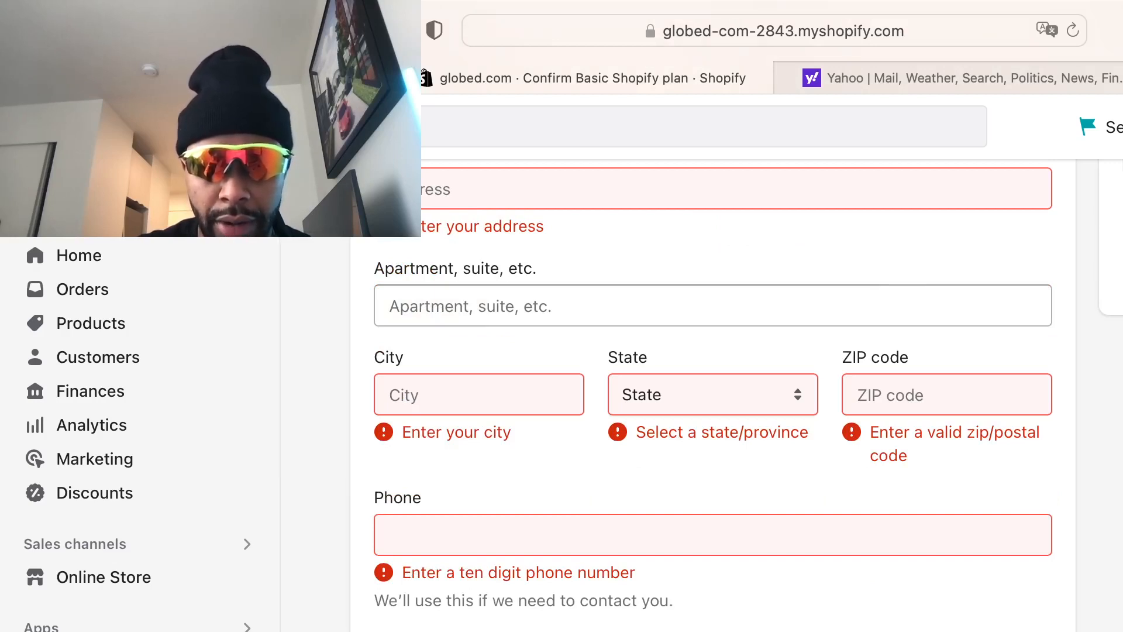
scroll(713, 395, "up", 1)
scroll(713, 395, "down", 10)
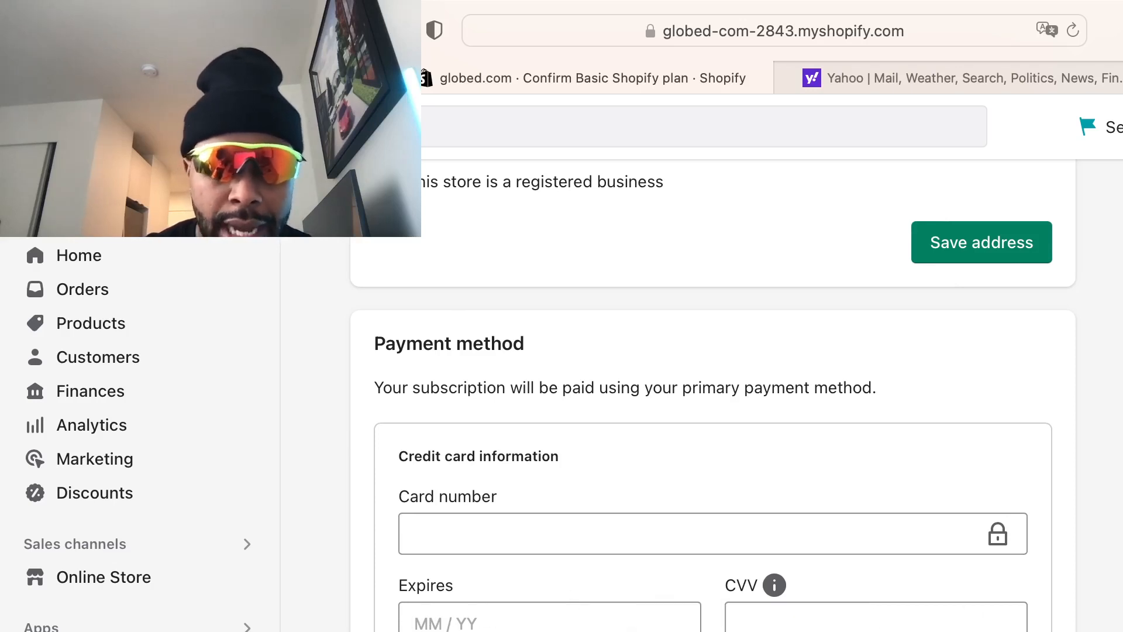
Abandon the Basic plan checkout and go back to the admin Home page
scroll(713, 397, "down", 2)
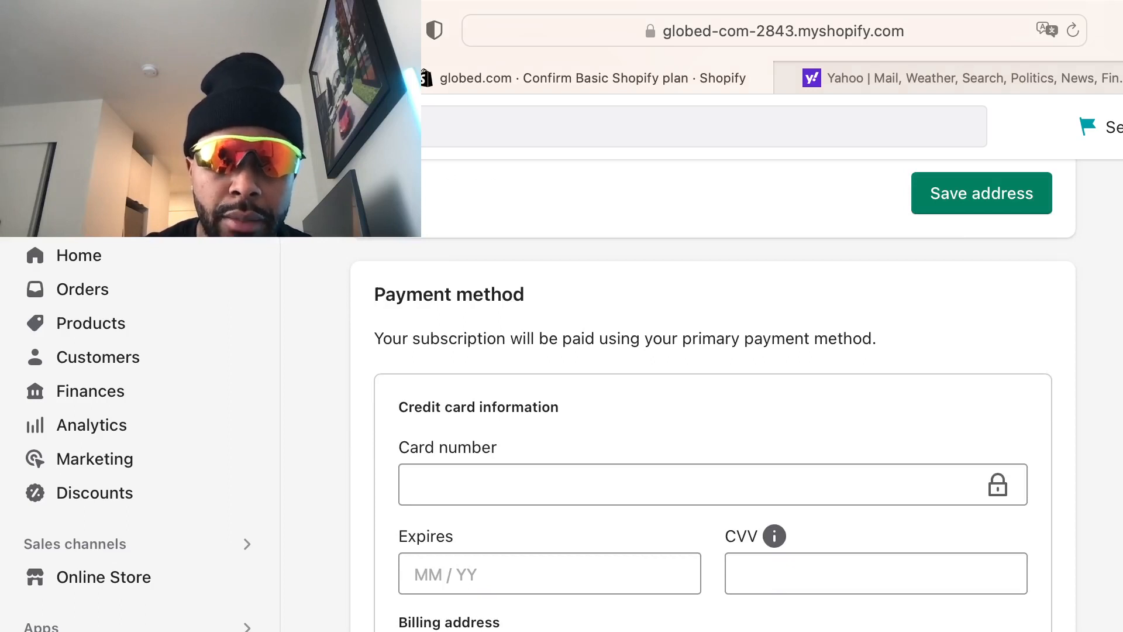
scroll(713, 397, "down", 6)
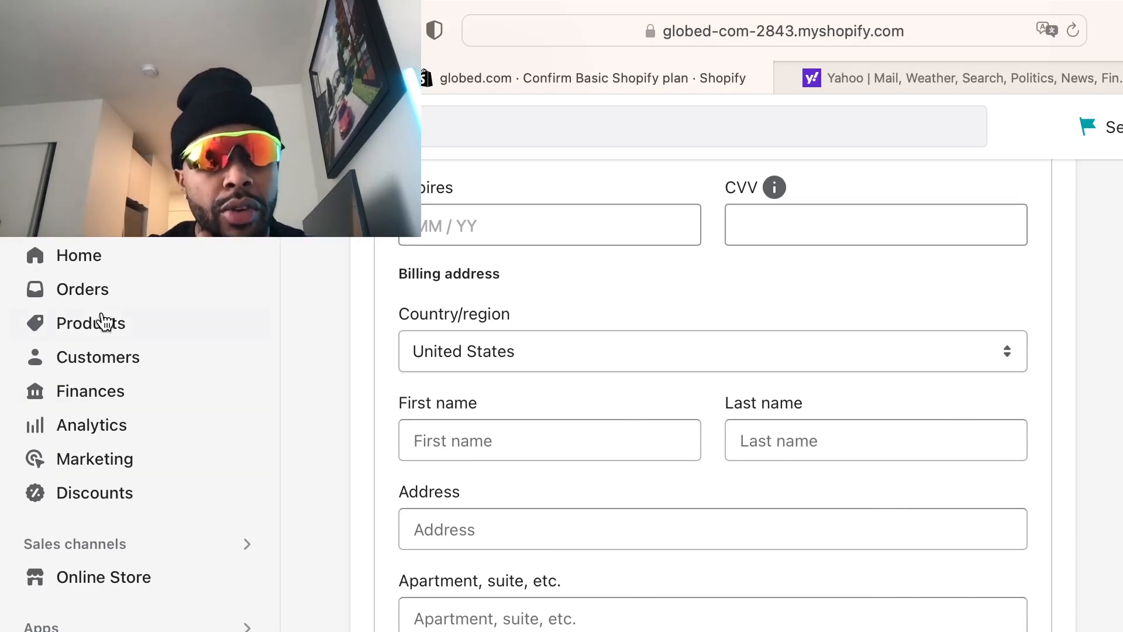
left_click(107, 264)
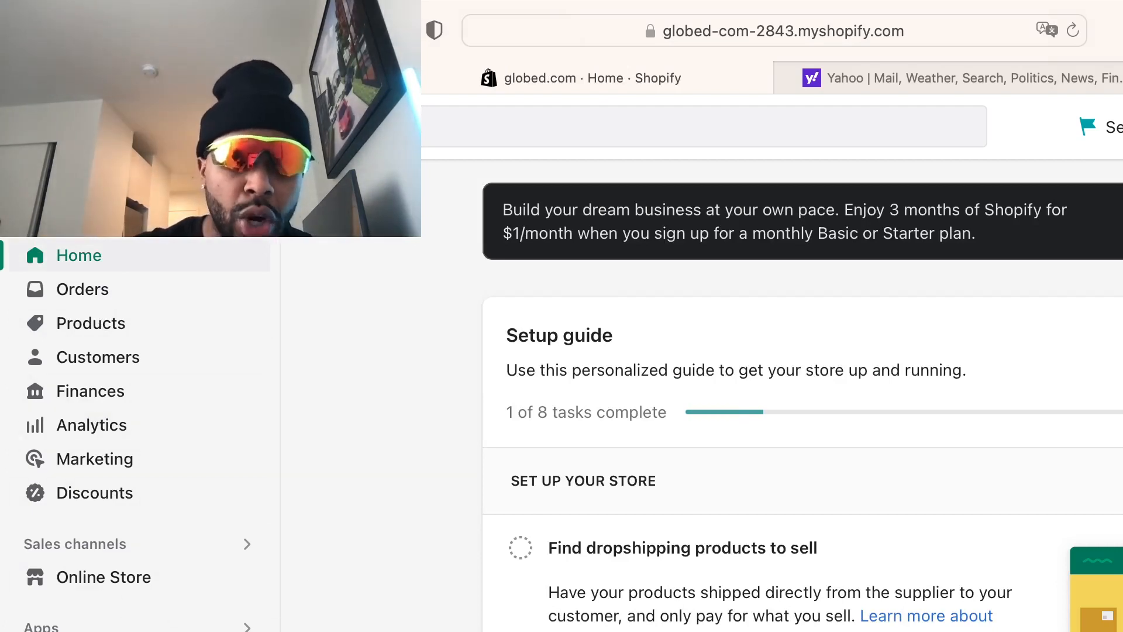
Open Settings and go to the Domains page
left_click(69, 630)
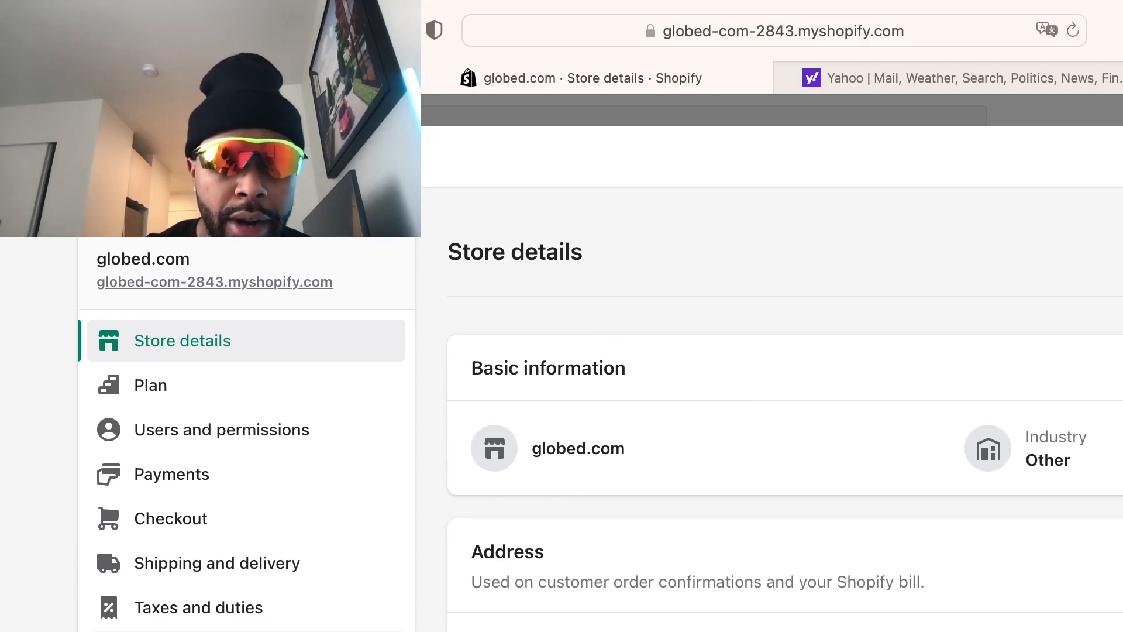
scroll(784, 409, "down", 3)
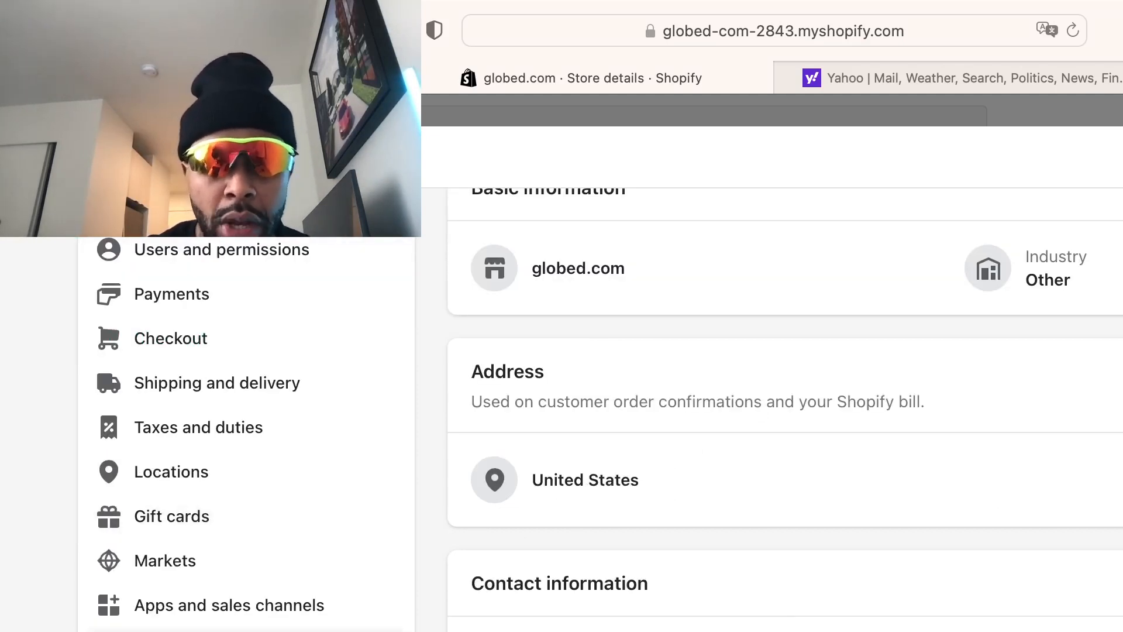
scroll(290, 468, "up", 3)
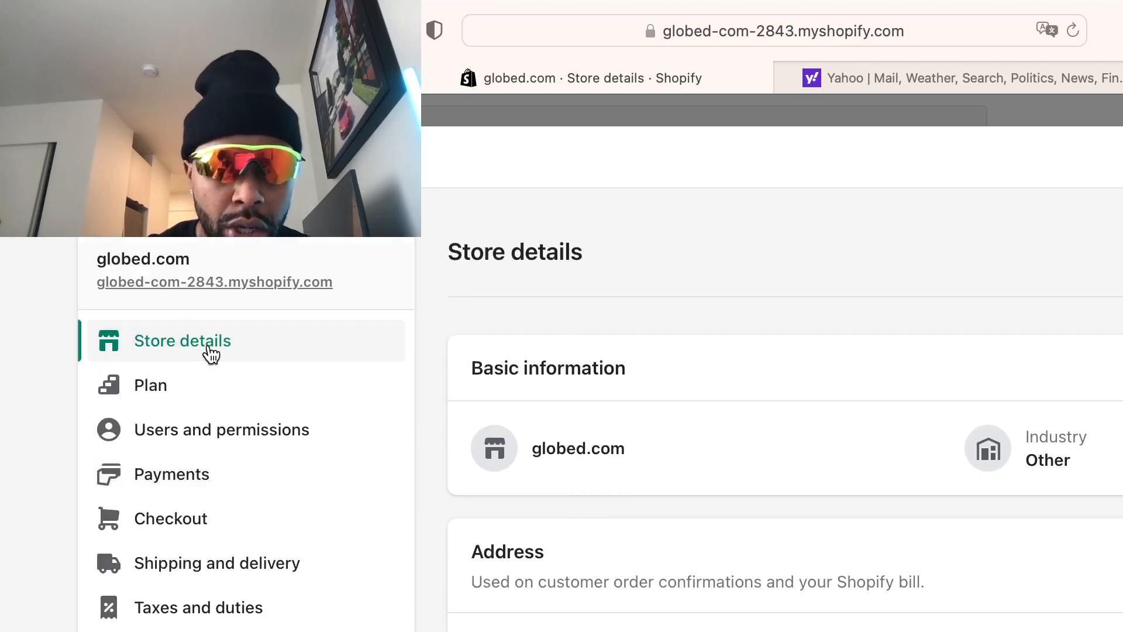
scroll(223, 372, "down", 8)
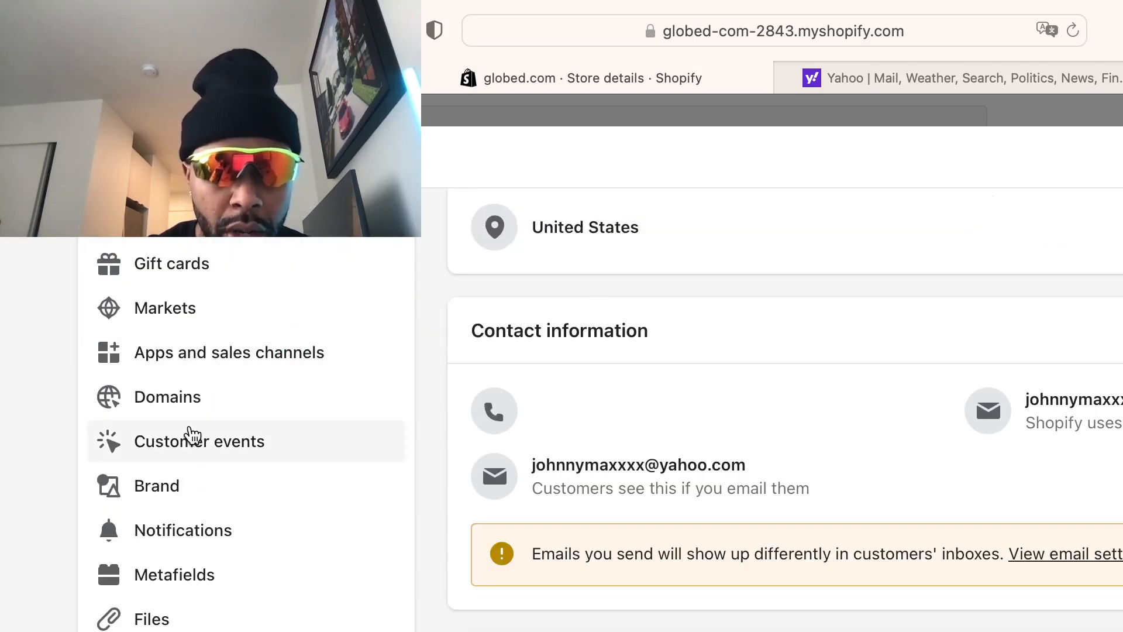
left_click(197, 408)
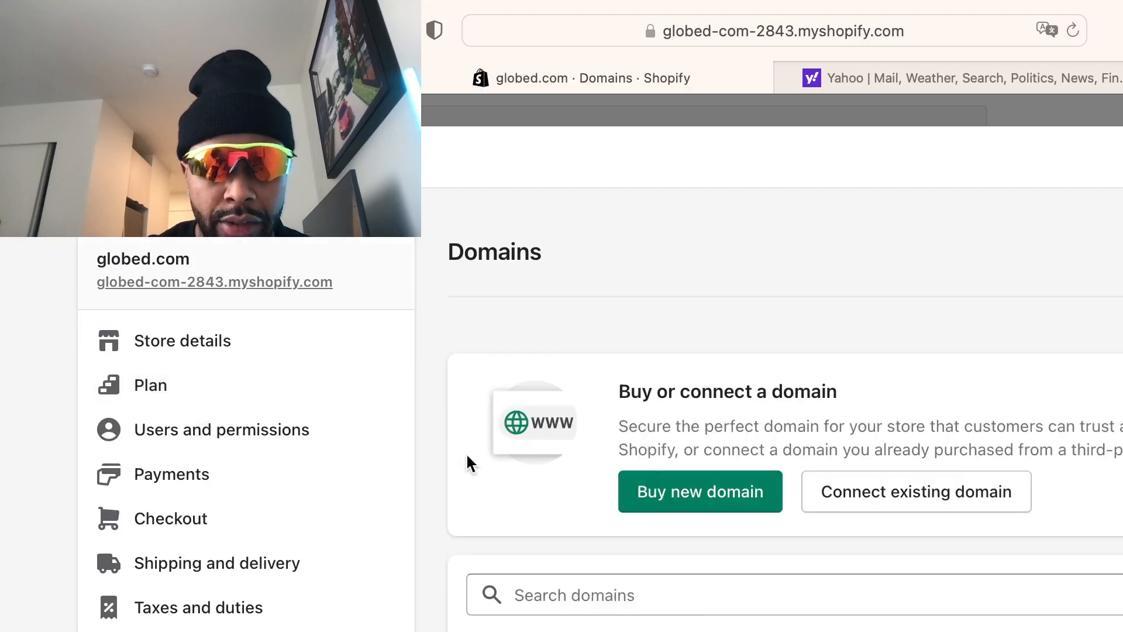
Start buying a new domain from the Domains page
left_click(716, 498)
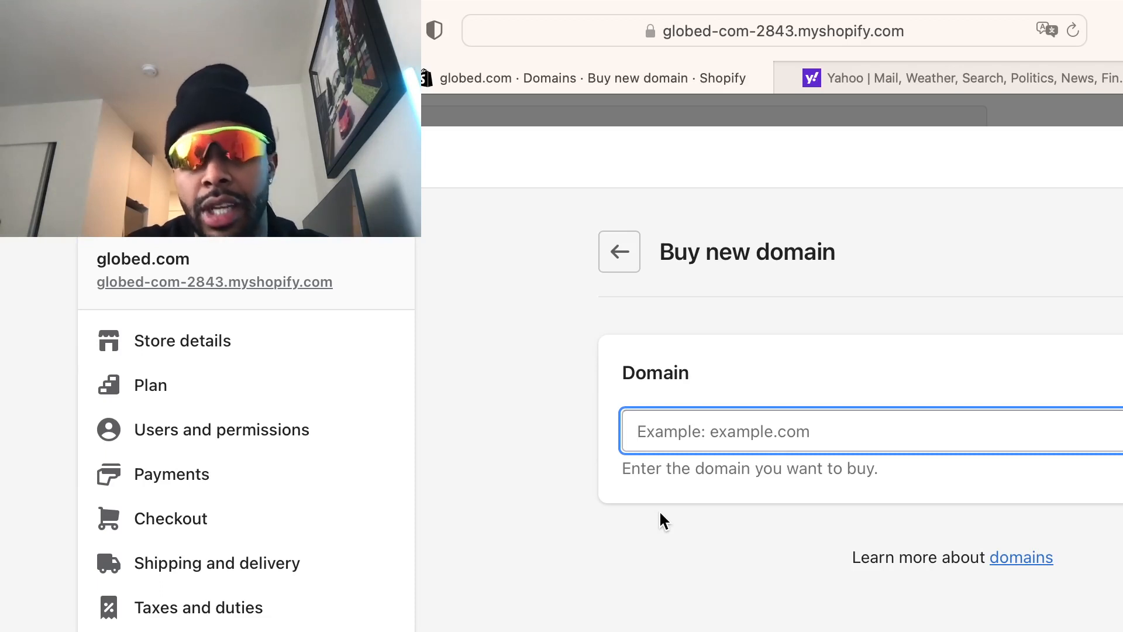
Search for the domain fantasticglobes.com and pick it at $15.00/year to reach Billing
type("g")
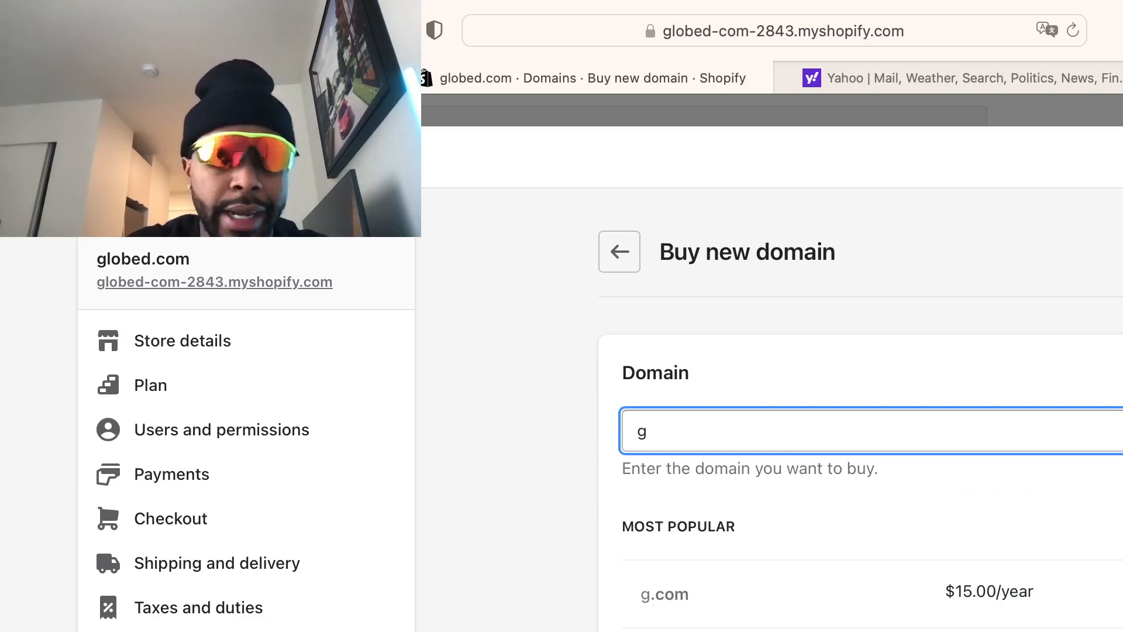
type("lob")
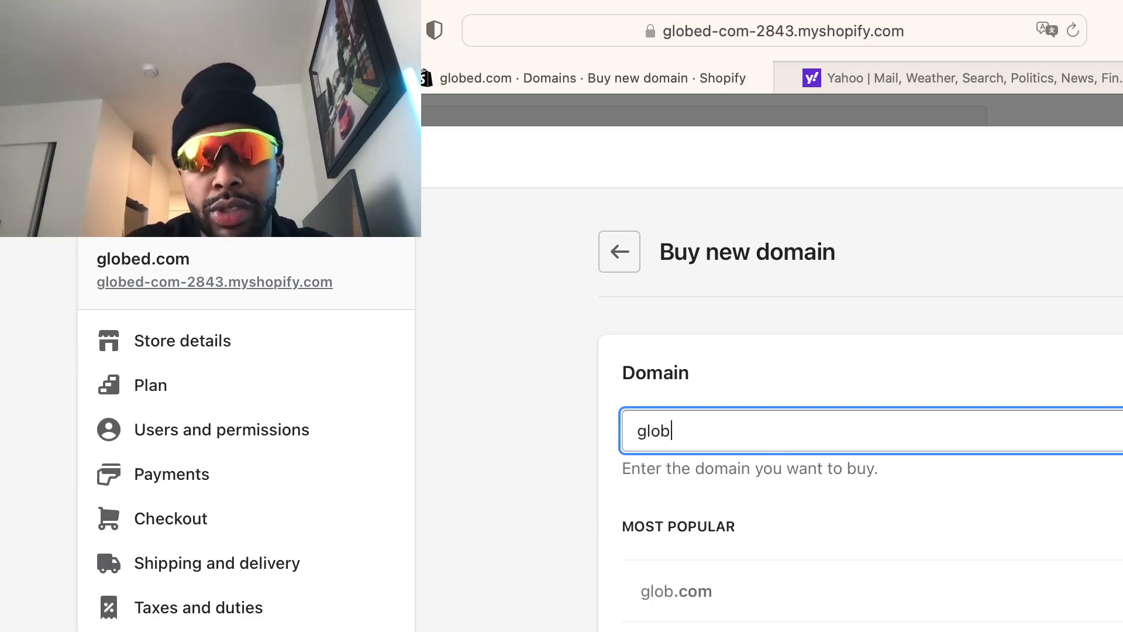
type("es")
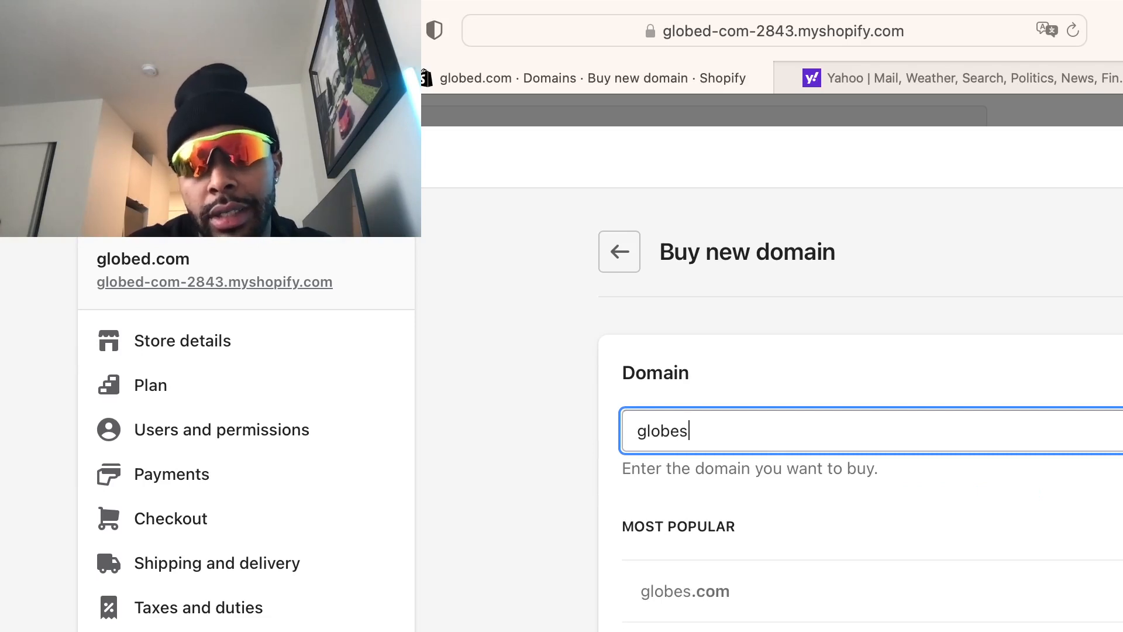
type(".com")
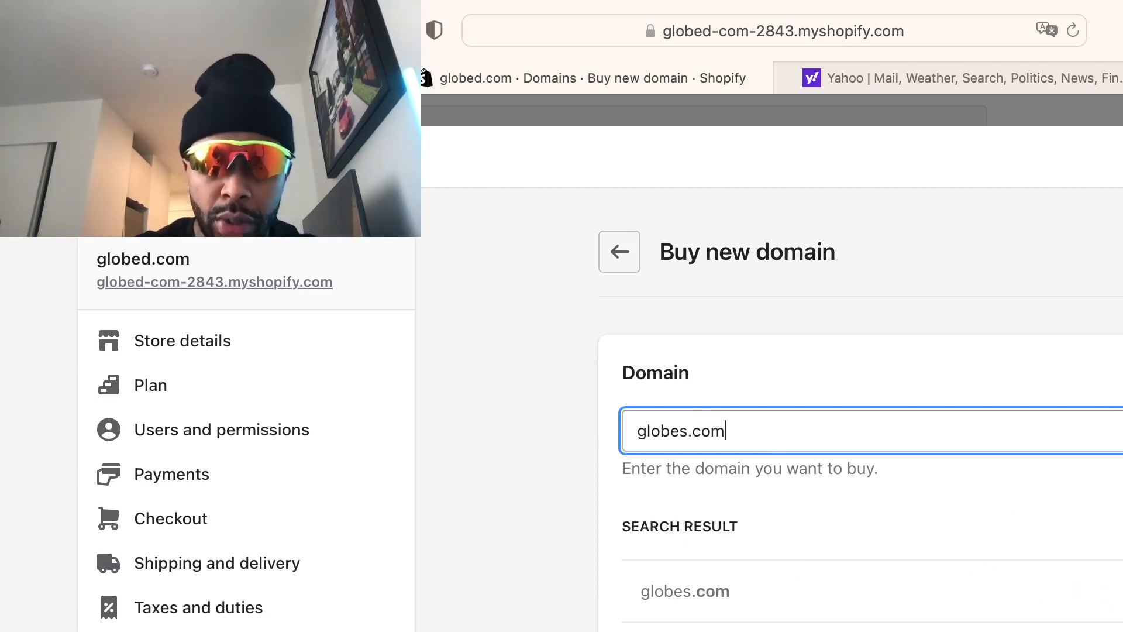
scroll(107, 462, "down", 1)
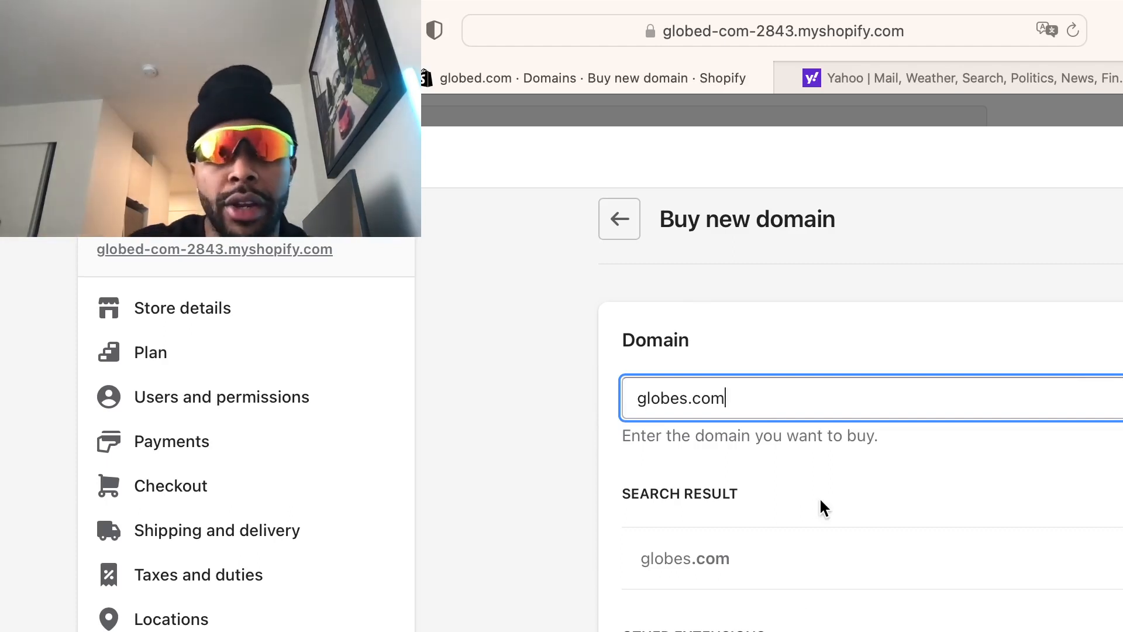
key("BackSpace")
key("BackSpace")
key("BackSpace")
key("BackSpace")
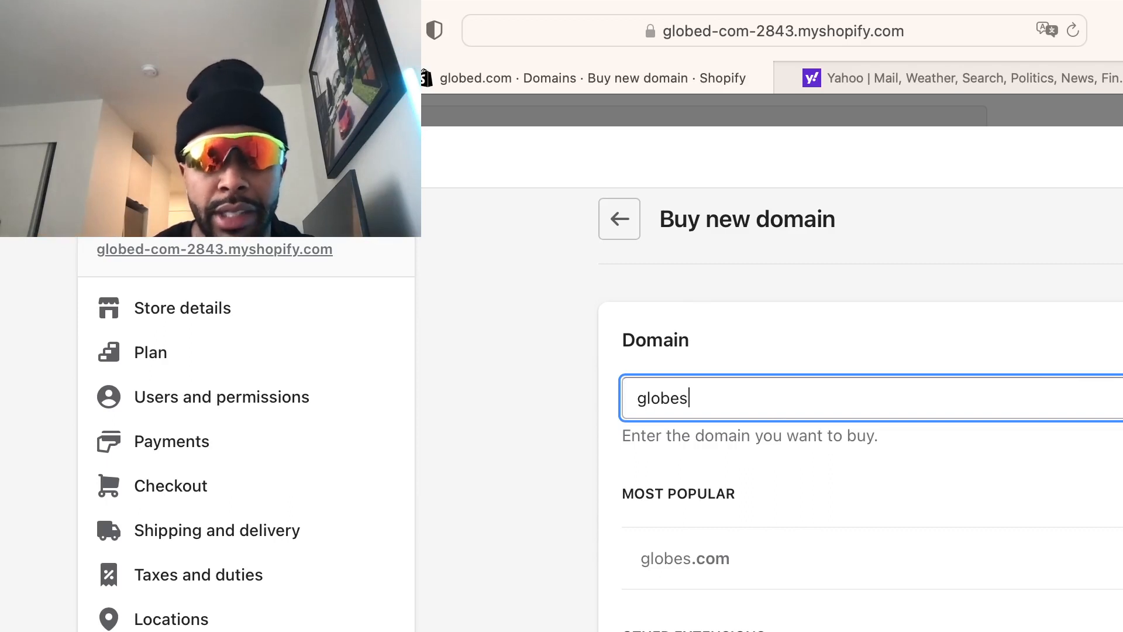
key("BackSpace")
key("BackSpace")
key("BackSpace")
key("BackSpace")
key("BackSpace")
key("BackSpace")
type("f")
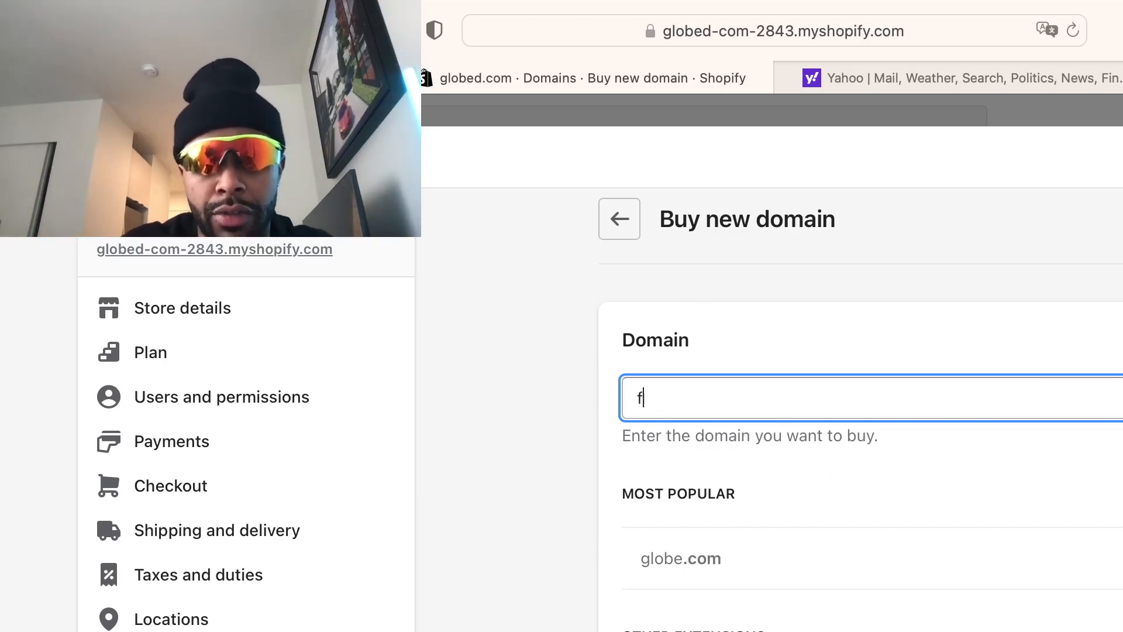
type("antastic")
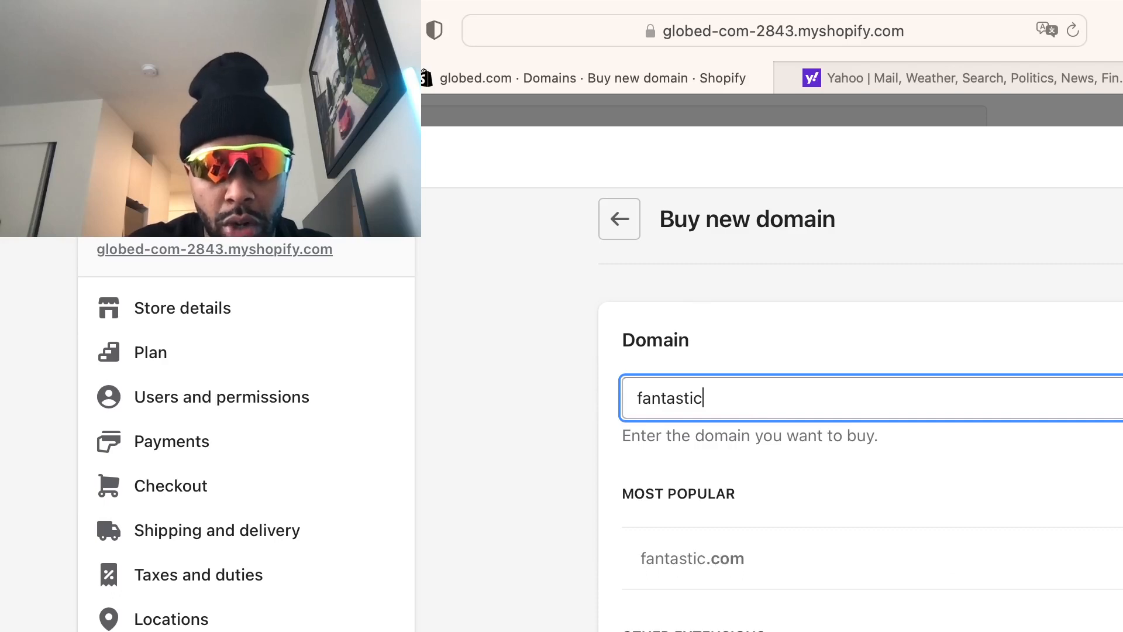
type("globes")
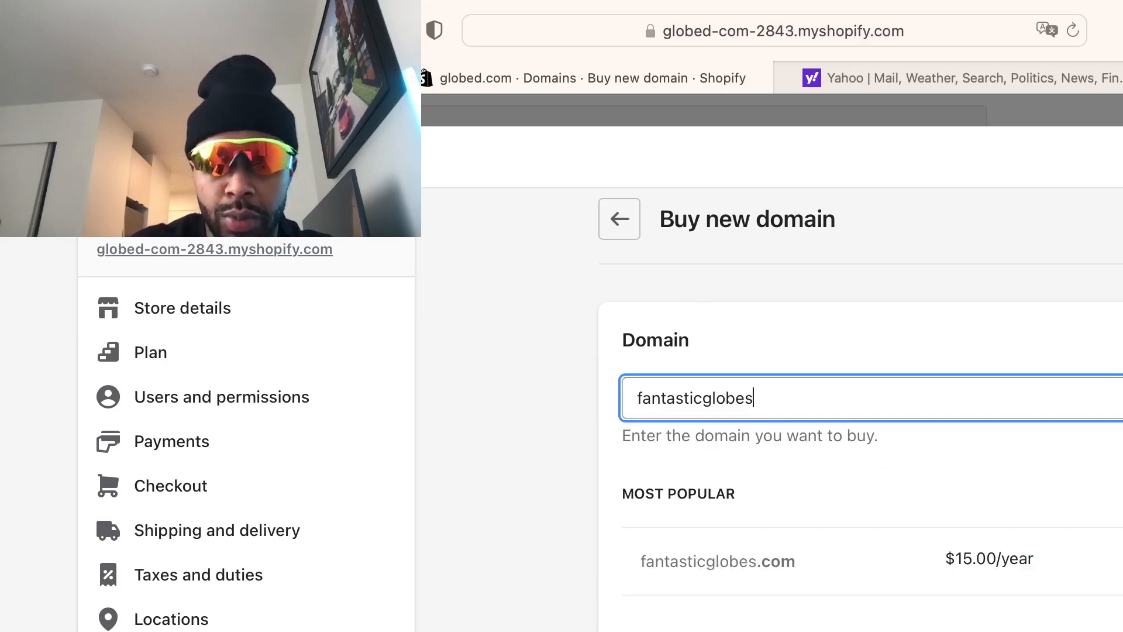
type("com")
key("BackSpace")
key("BackSpace")
key("BackSpace")
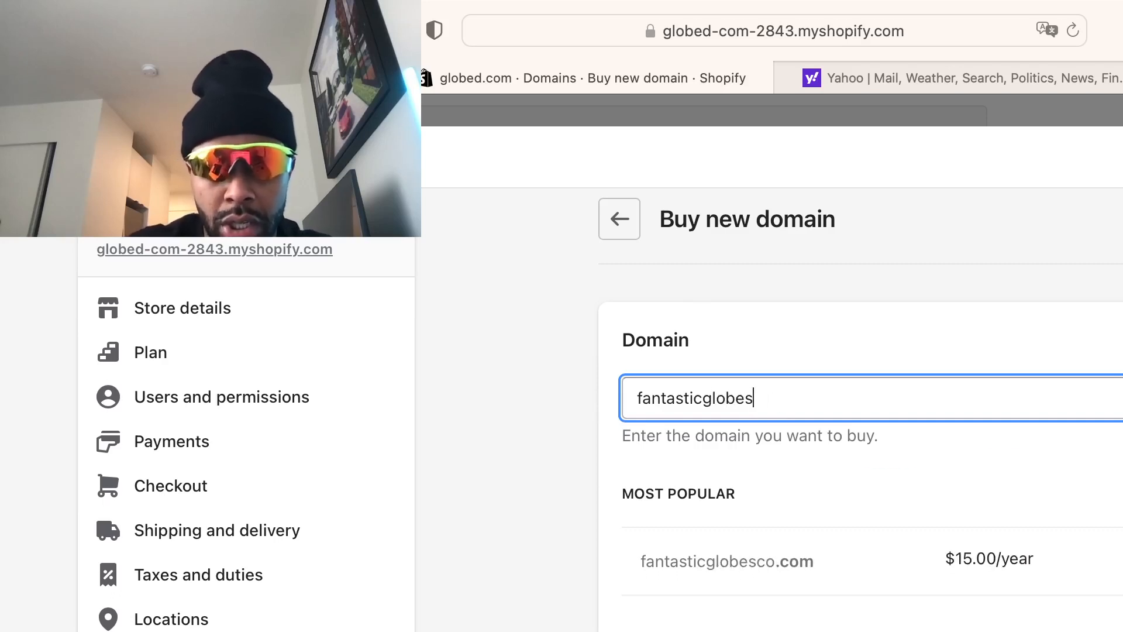
type(".com")
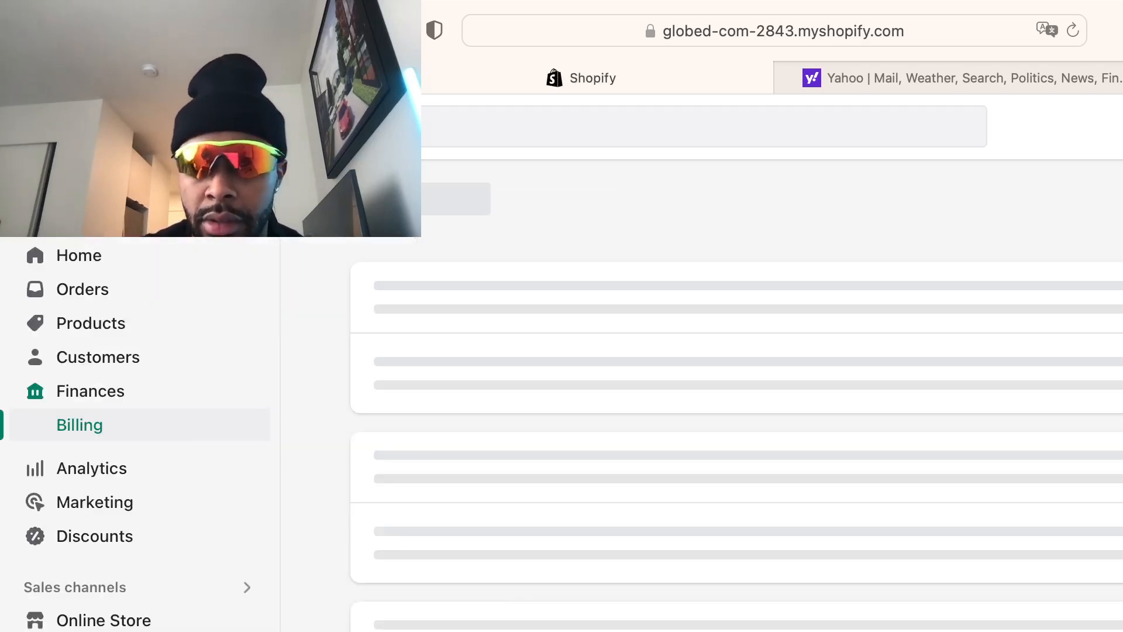
Look over the Billing 'Add additional details' page, then go to Settings > Store details
scroll(912, 421, "down", 5)
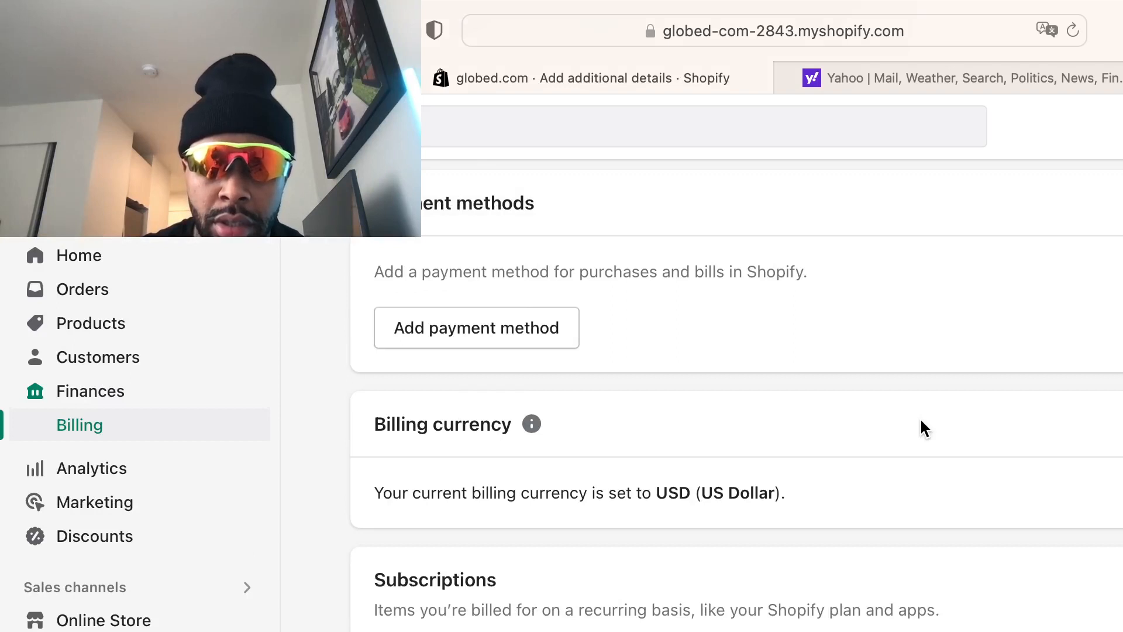
scroll(779, 566, "up", 5)
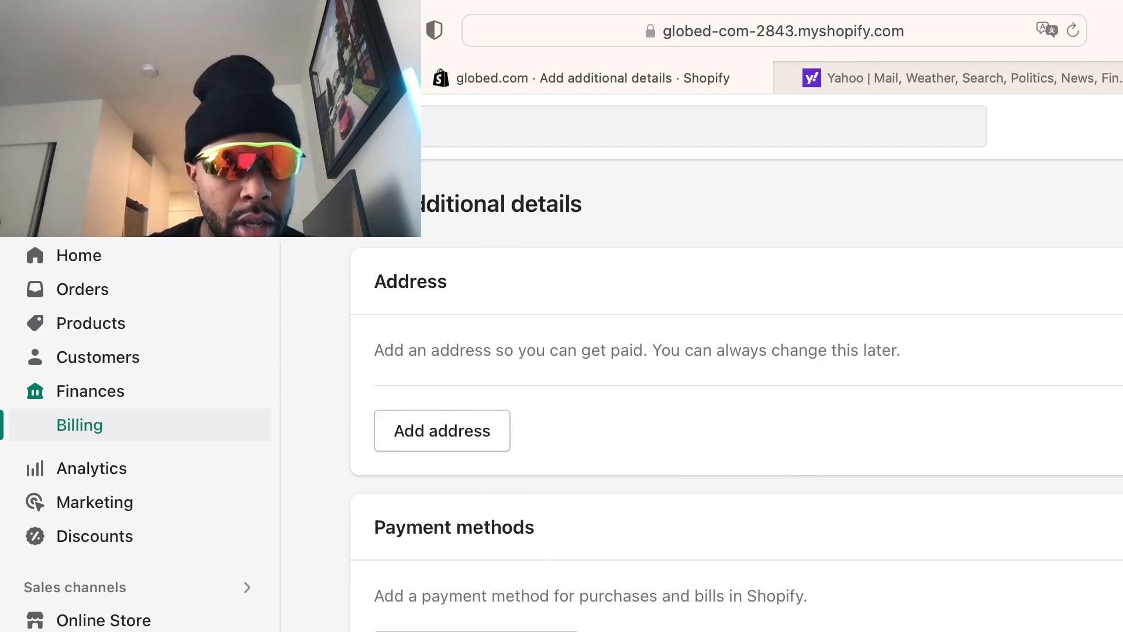
left_click(129, 630)
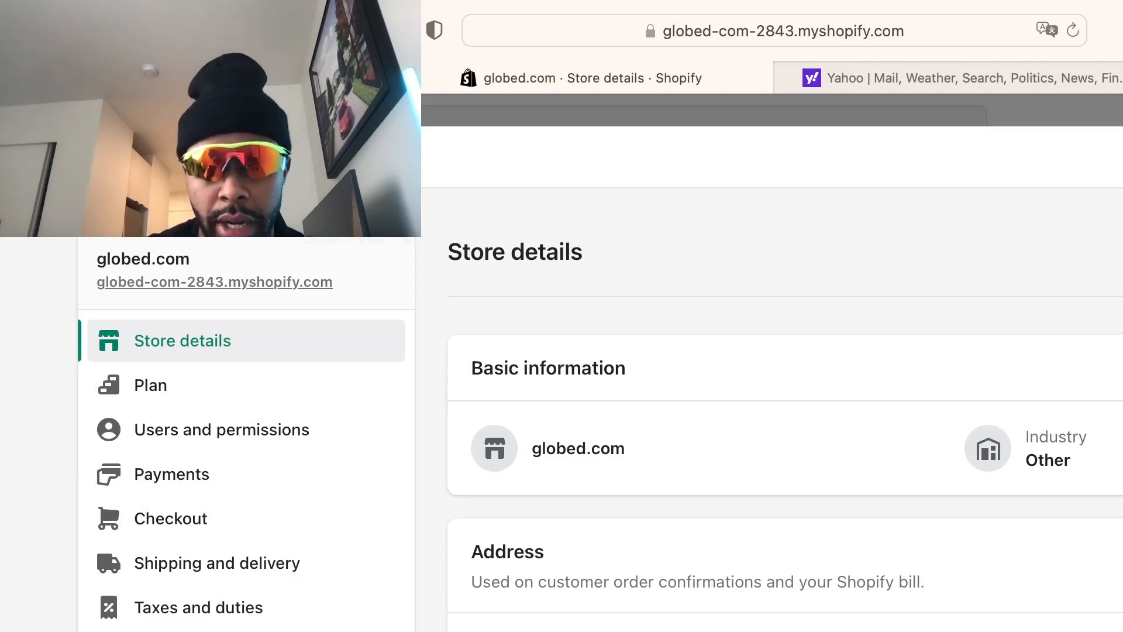
Leave Settings for the Home page, then reopen Store details settings
key("Escape")
left_click(104, 256)
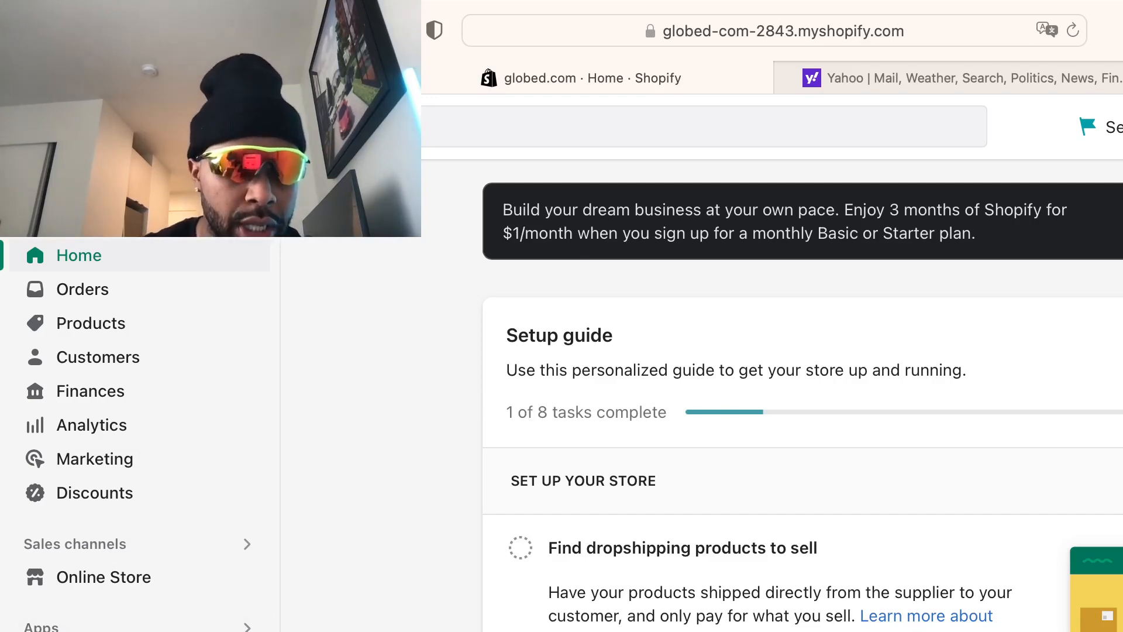
left_click(76, 630)
Go to the Policies settings showing the 30-day refund policy template
scroll(205, 531, "down", 6)
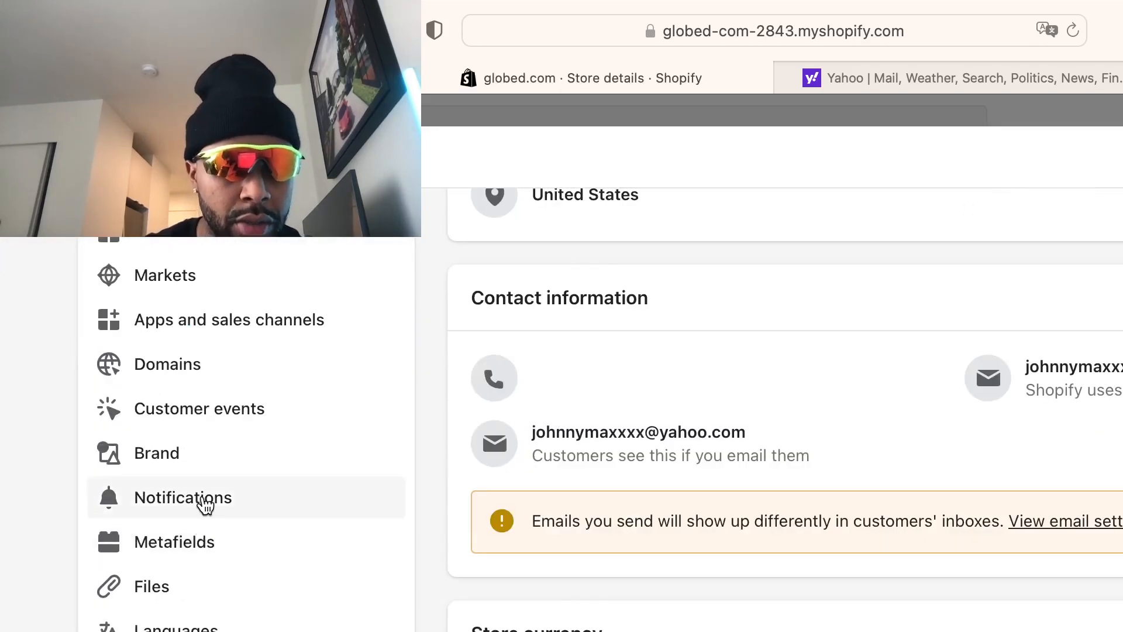
scroll(206, 495, "up", 1)
scroll(208, 532, "up", 5)
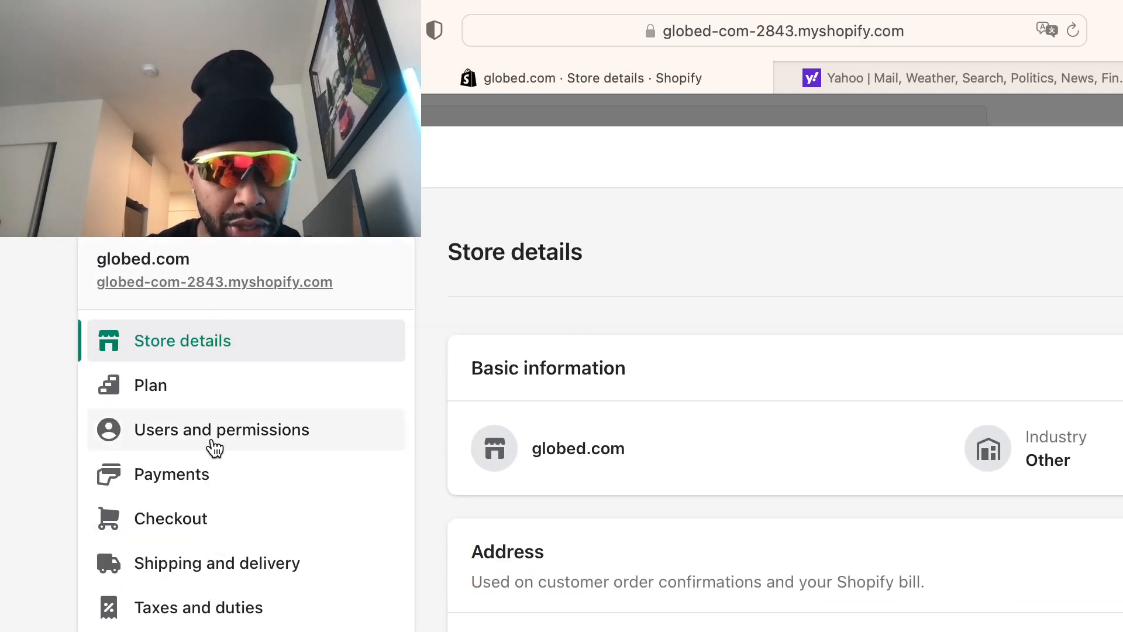
scroll(212, 447, "down", 1)
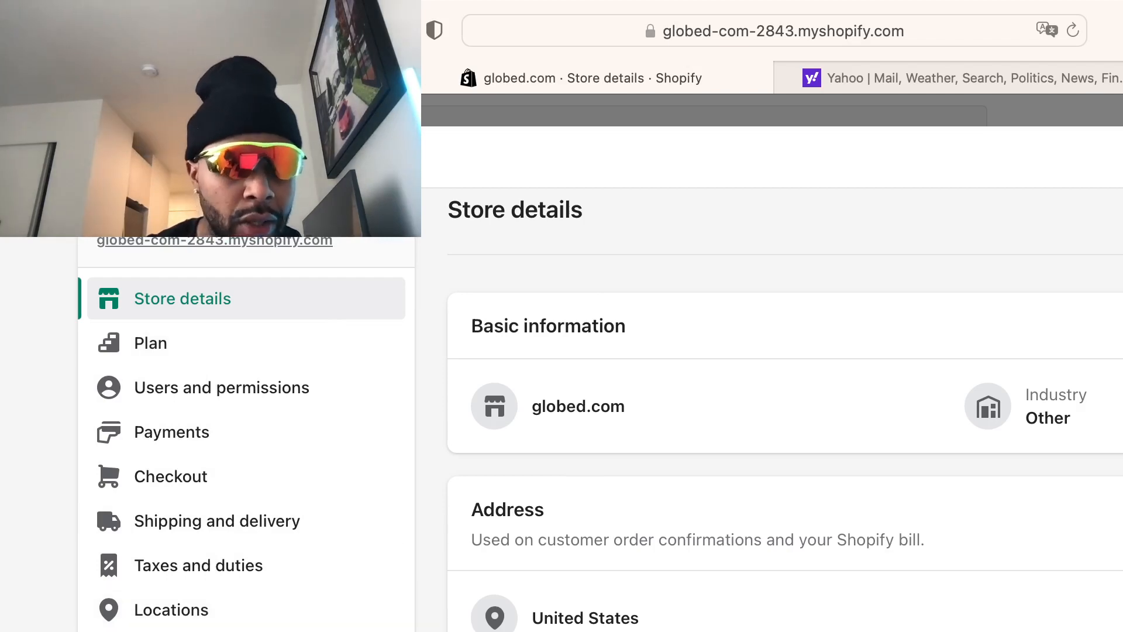
scroll(259, 623, "down", 1)
scroll(259, 623, "down", 5)
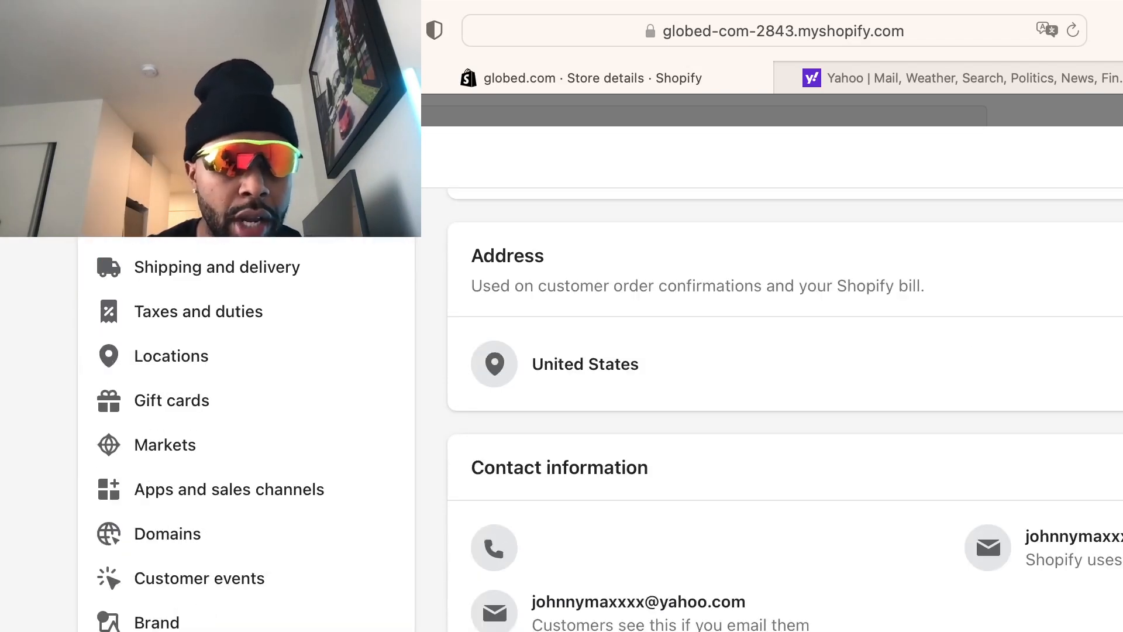
left_click(199, 629)
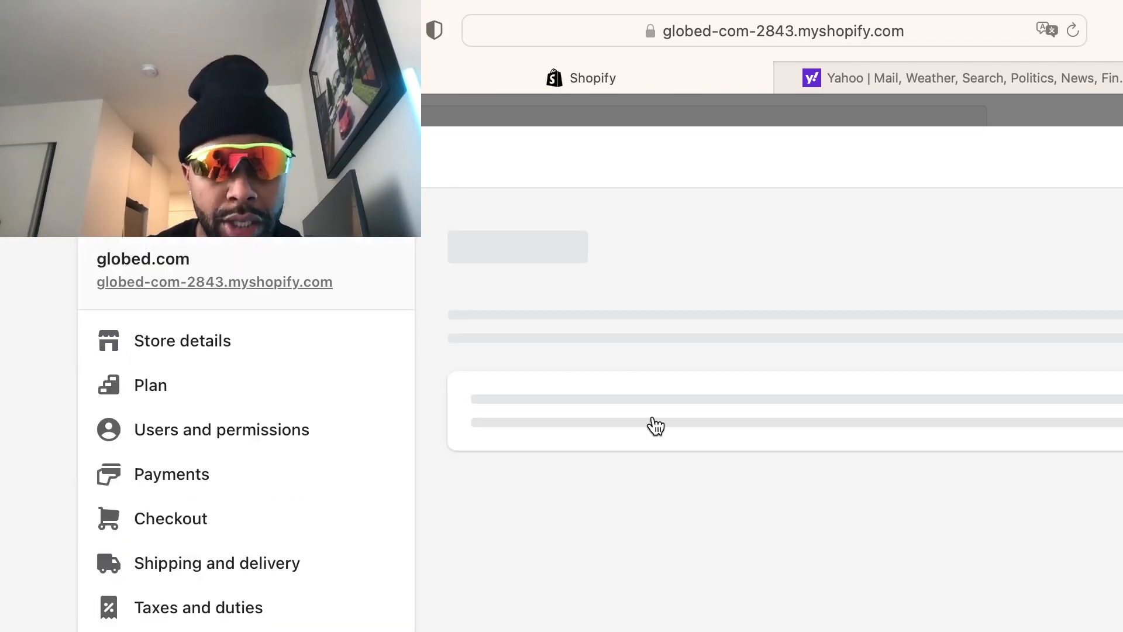
scroll(726, 454, "down", 1)
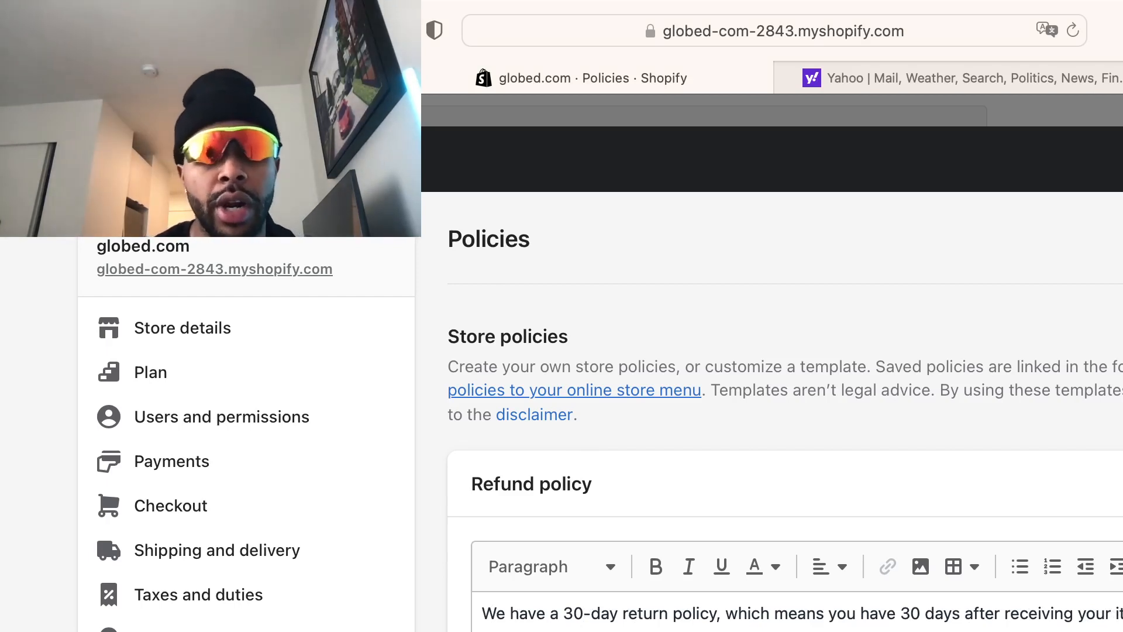
Change '30-day' to '10-day' and '30 days' to '10 days' in the refund policy
left_click(575, 614)
key("BackSpace")
type("1")
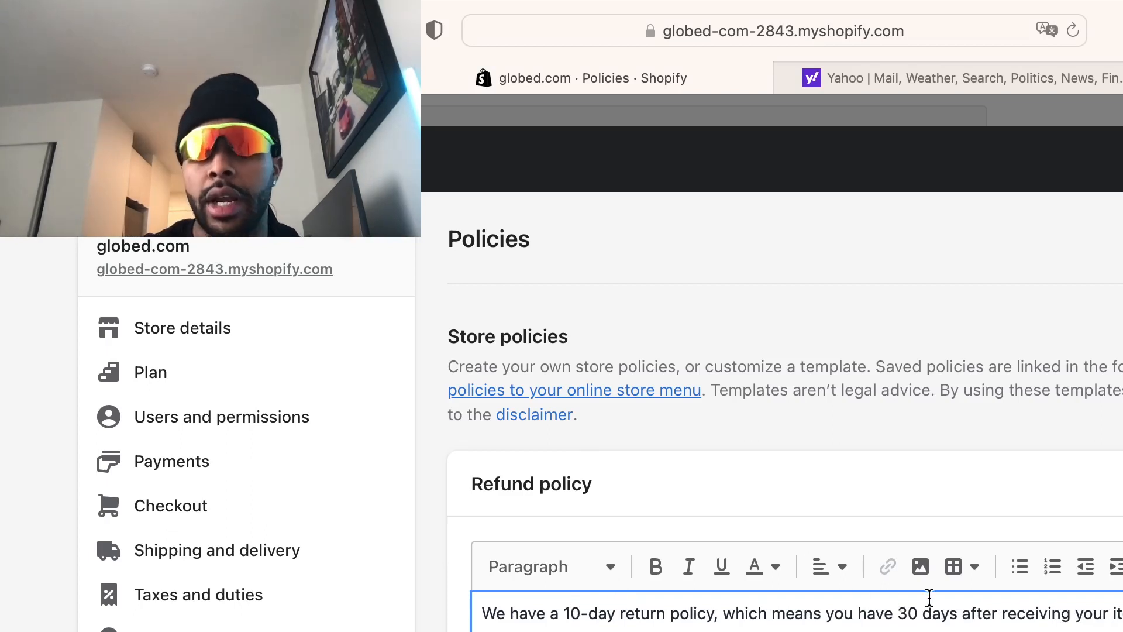
left_click(910, 613)
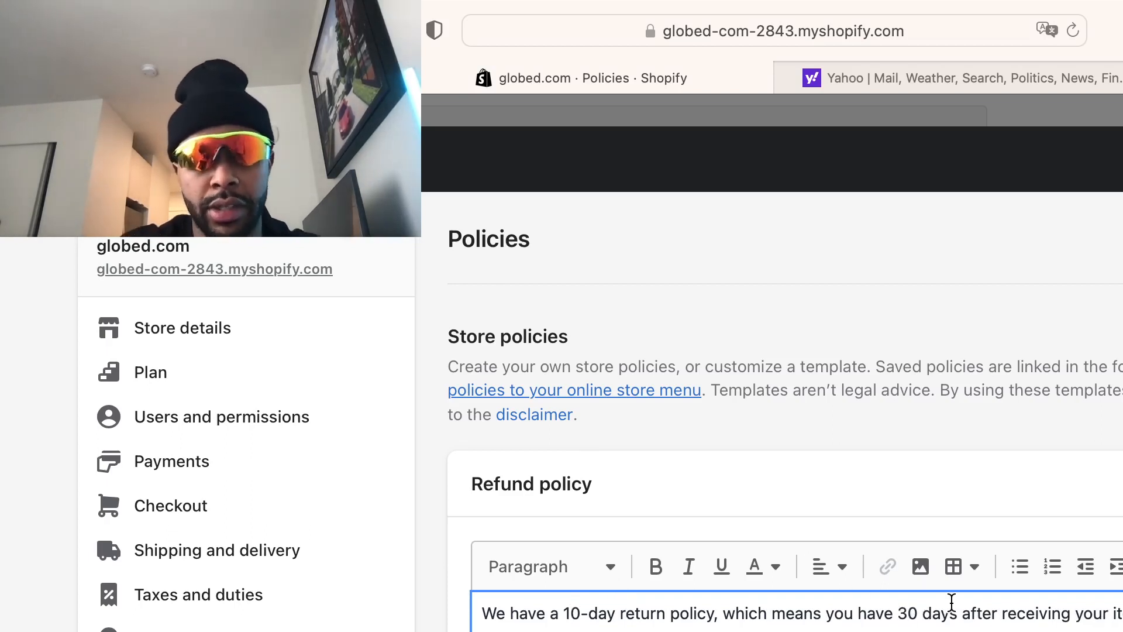
key("BackSpace")
type("1")
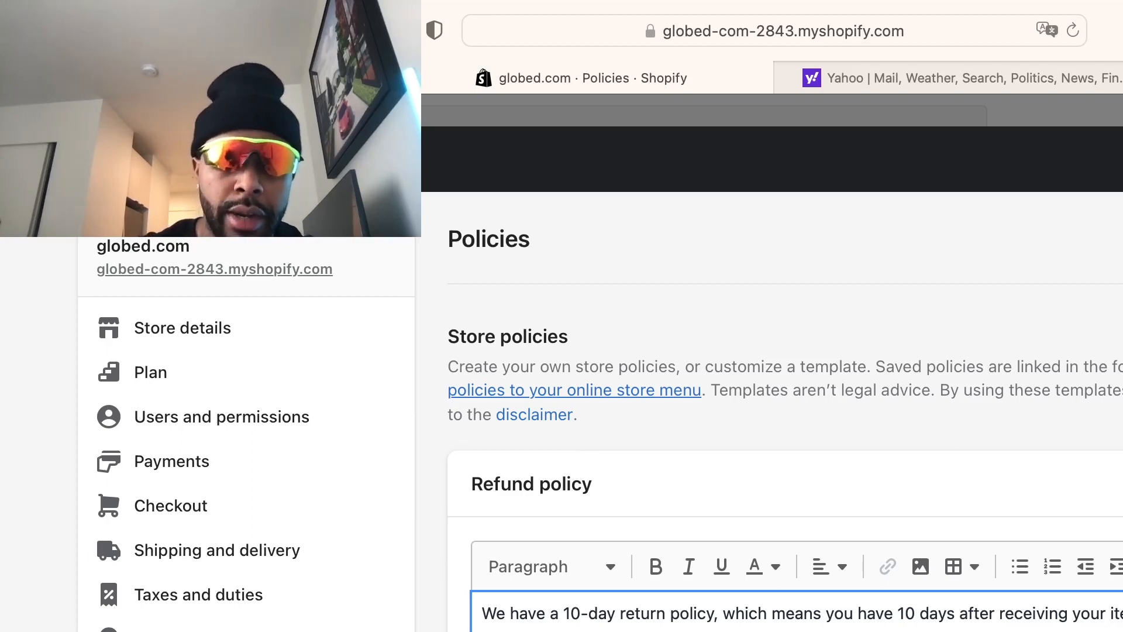
scroll(797, 612, "down", 1)
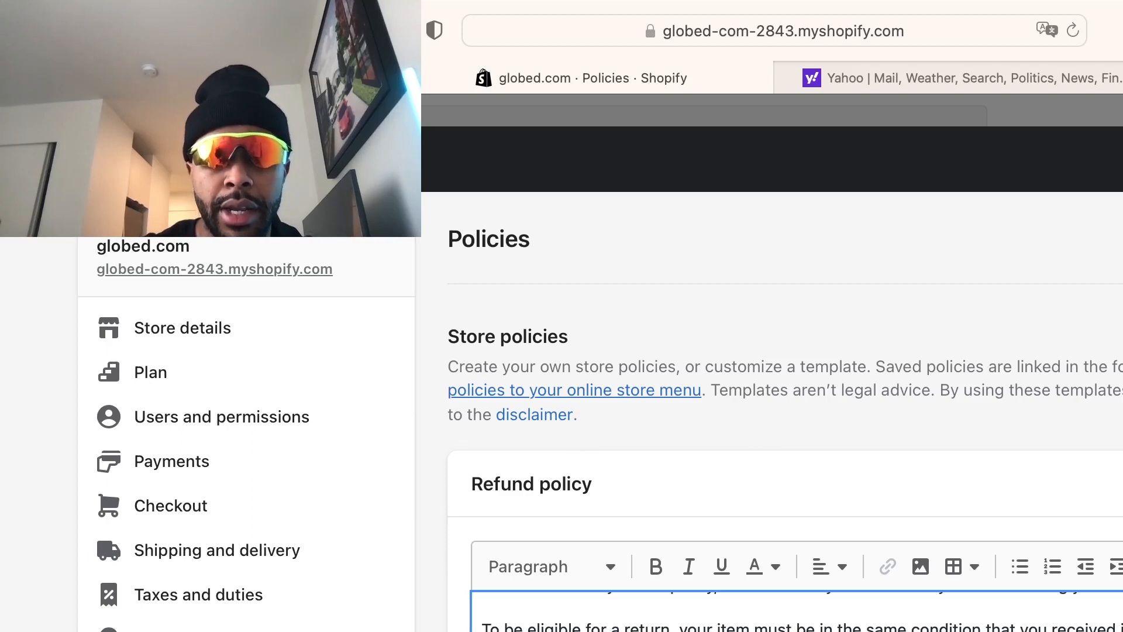
scroll(796, 612, "down", 4)
scroll(796, 612, "up", 2)
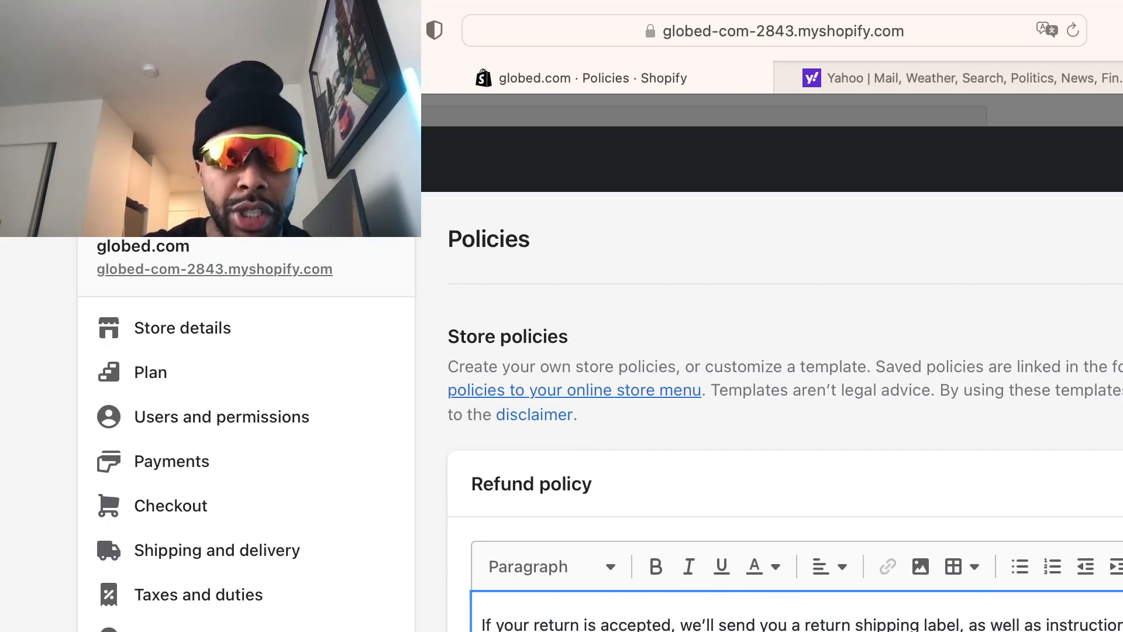
scroll(108, 482, "down", 20)
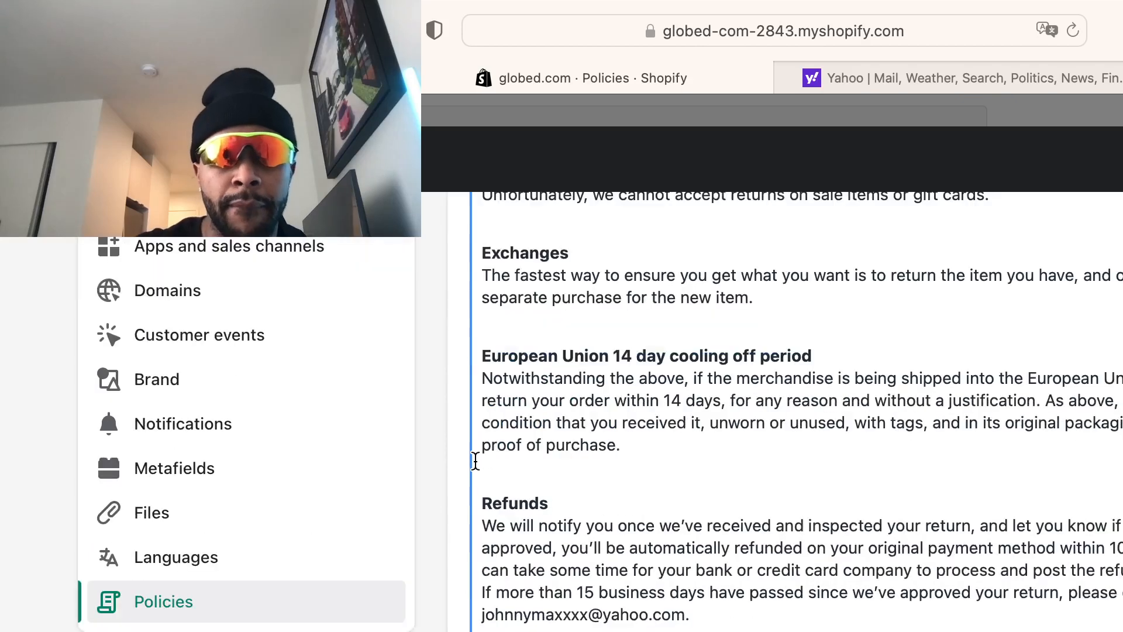
scroll(471, 470, "up", 1)
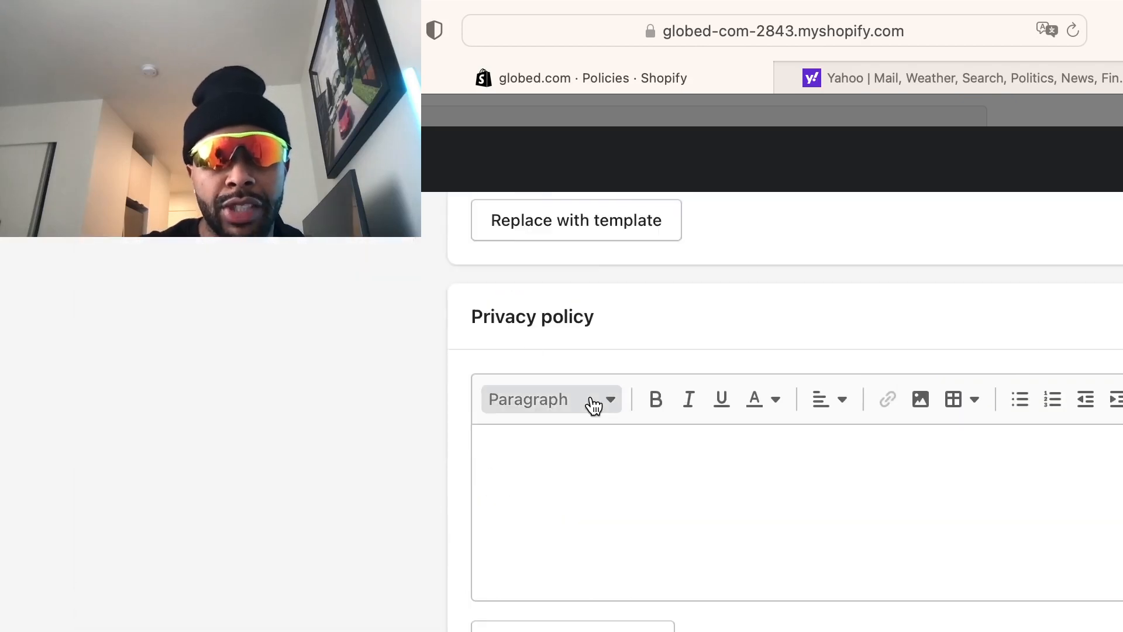
scroll(591, 401, "up", 4)
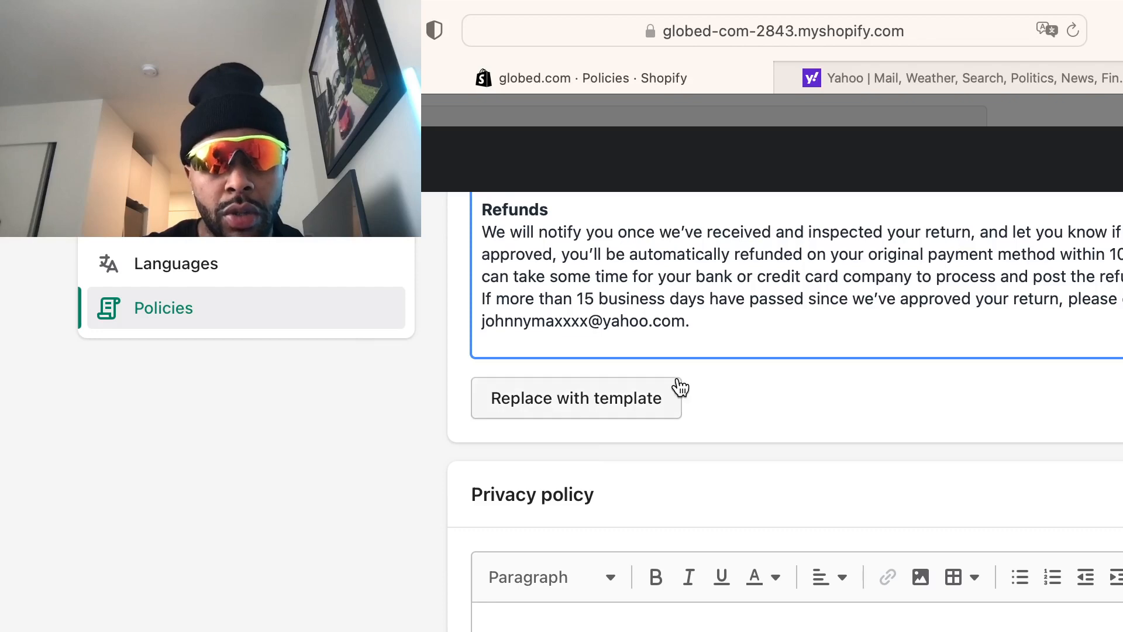
scroll(697, 322, "down", 5)
scroll(700, 326, "up", 4)
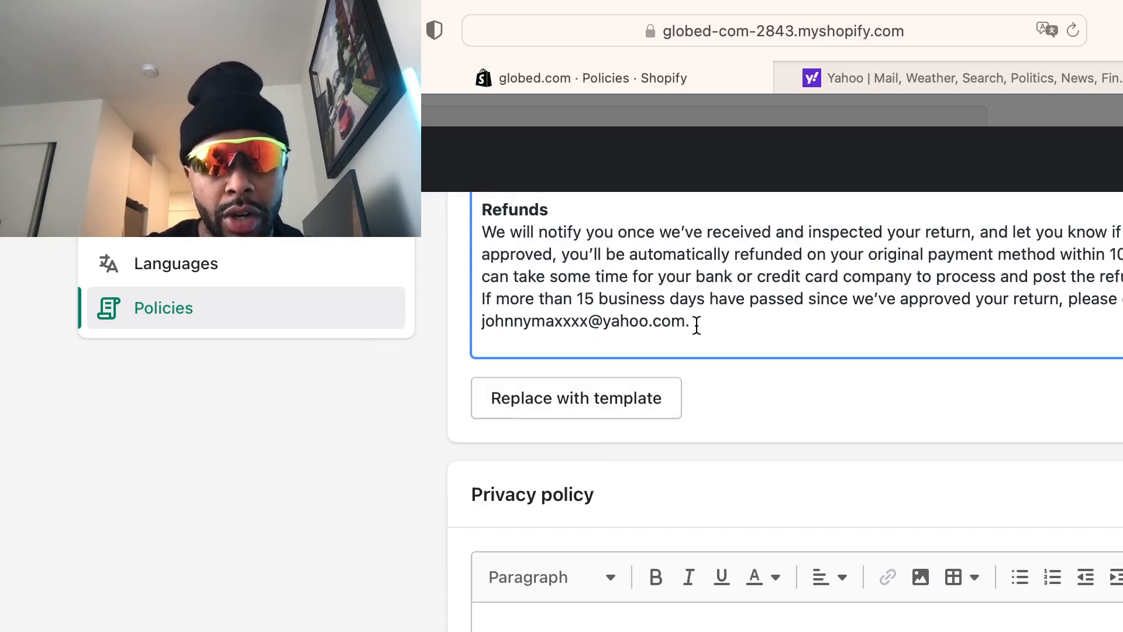
left_click_drag(699, 322, 471, 322)
key("BackSpace")
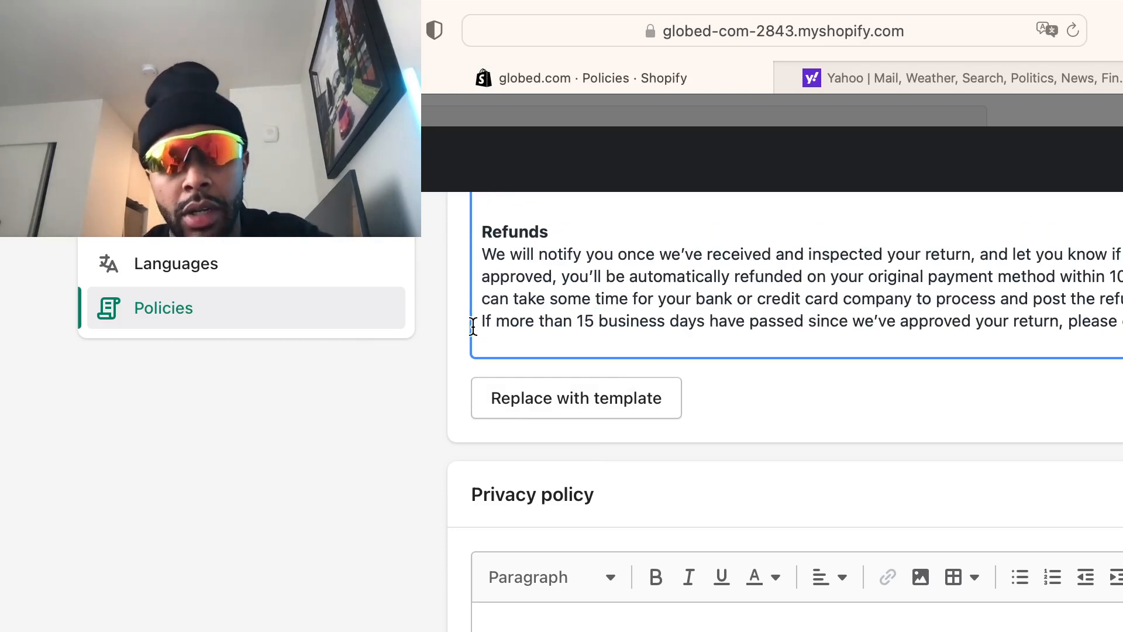
left_click(388, 508)
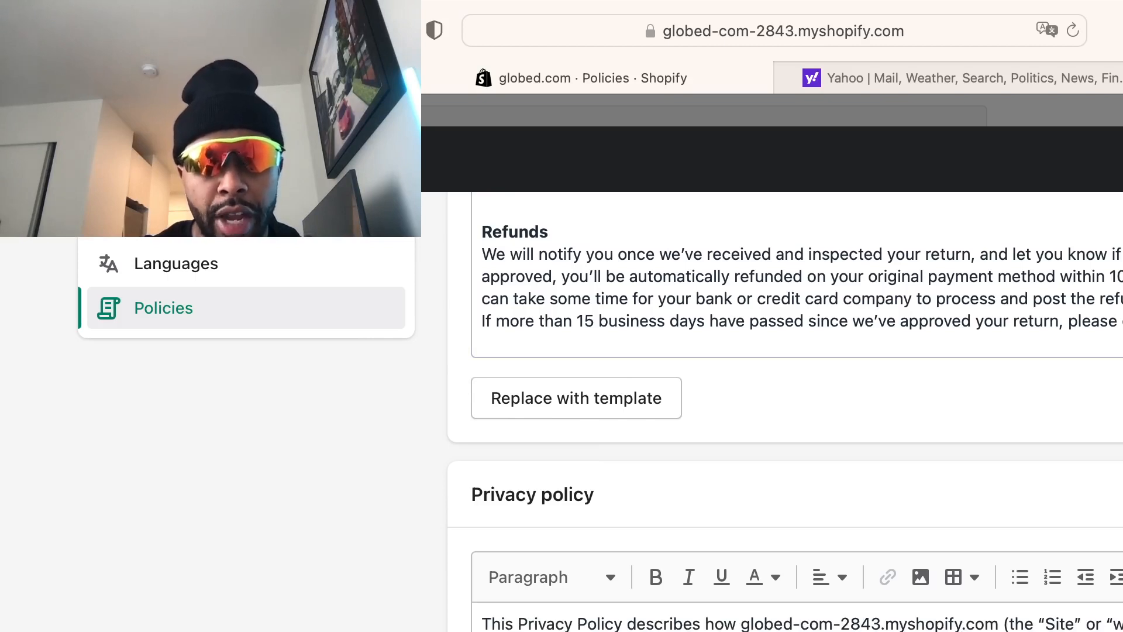
scroll(796, 620, "up", 1)
scroll(797, 620, "down", 5)
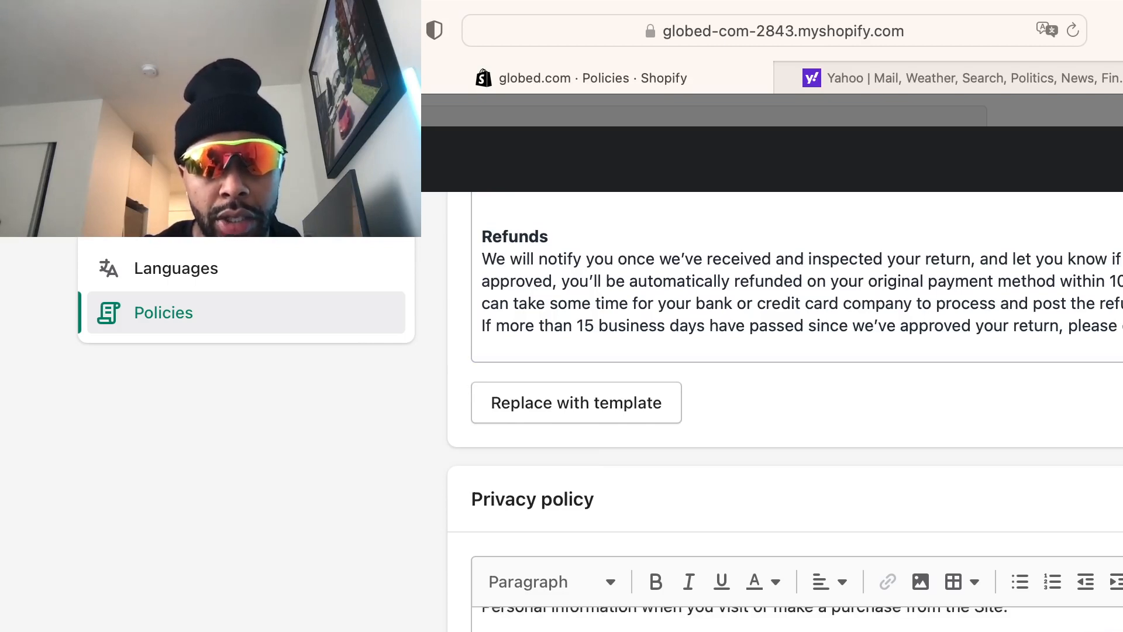
scroll(796, 620, "down", 5)
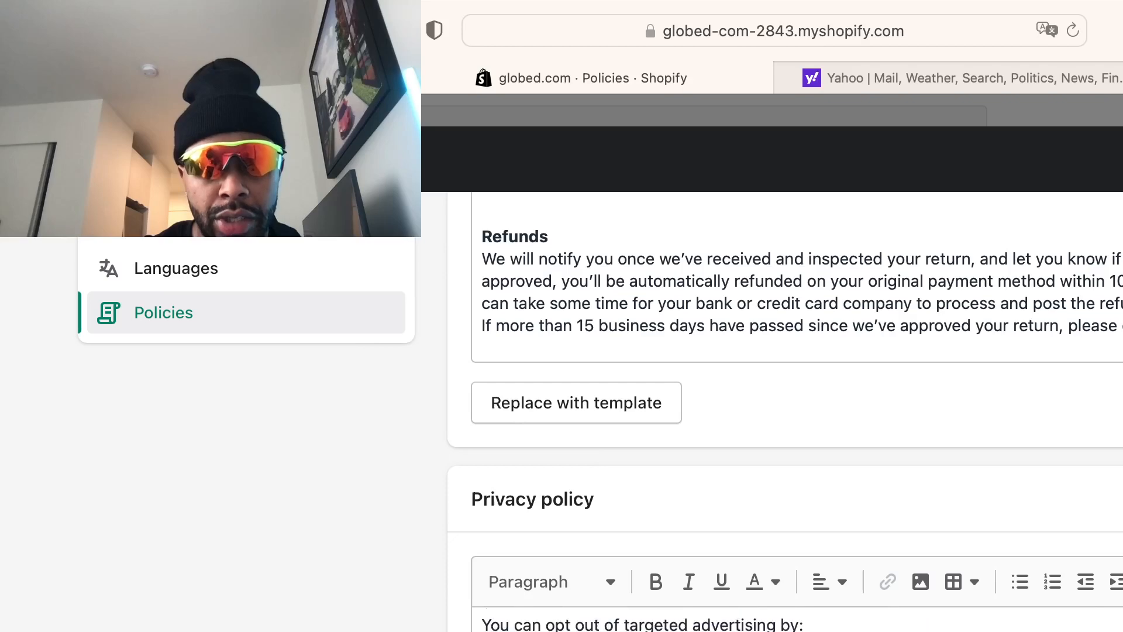
scroll(797, 620, "down", 3)
scroll(797, 620, "down", 4)
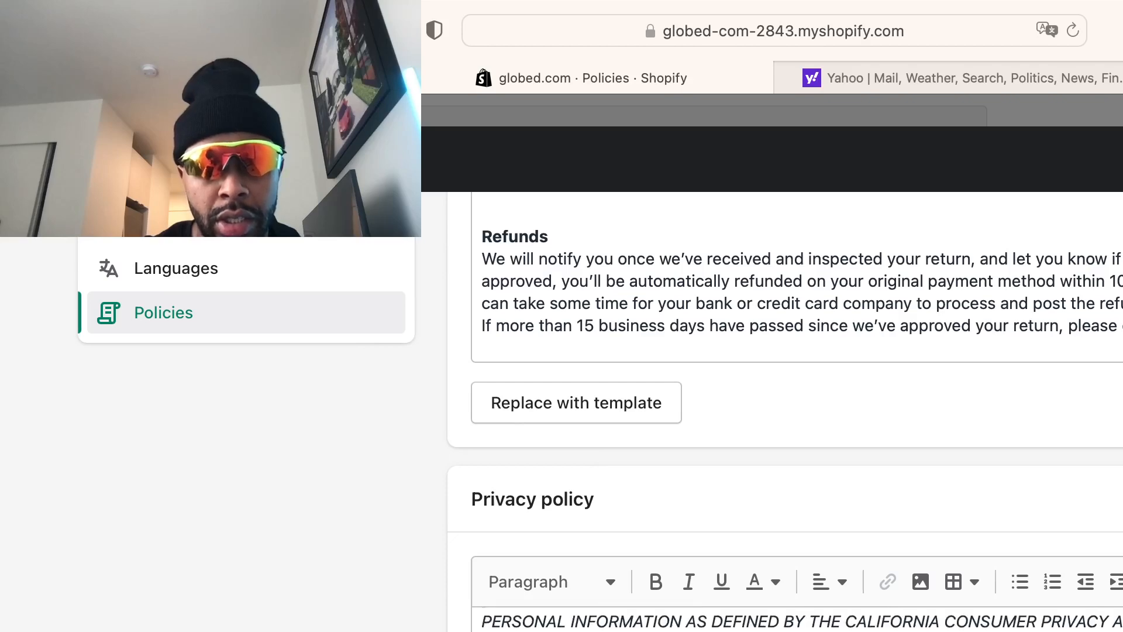
scroll(954, 607, "down", 4)
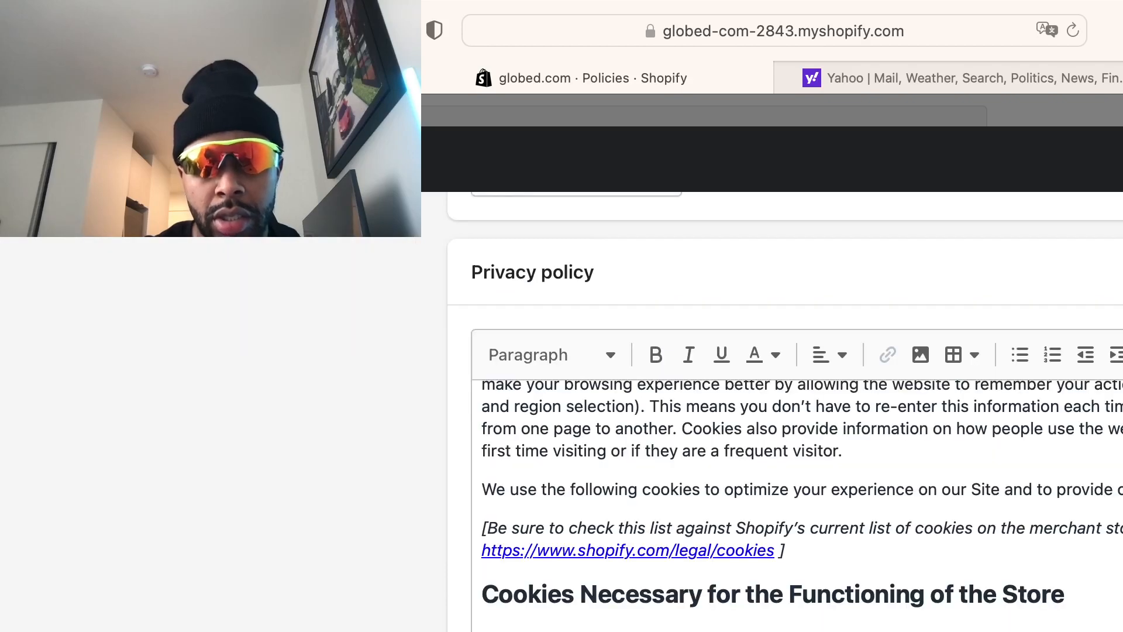
scroll(783, 409, "down", 6)
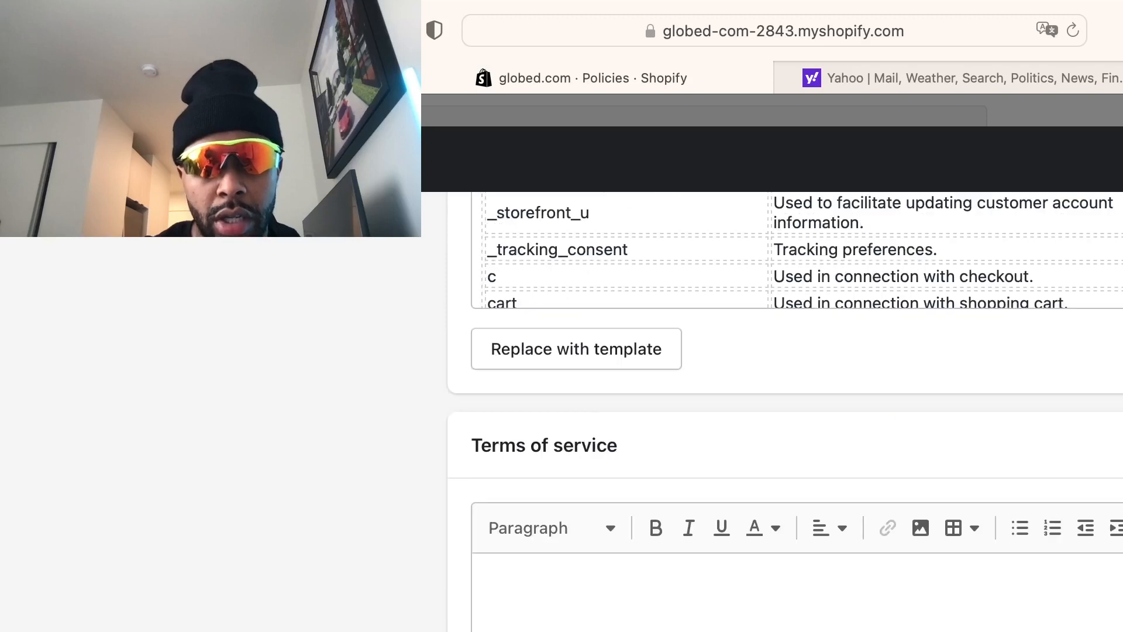
scroll(784, 375, "down", 1)
scroll(784, 374, "down", 1)
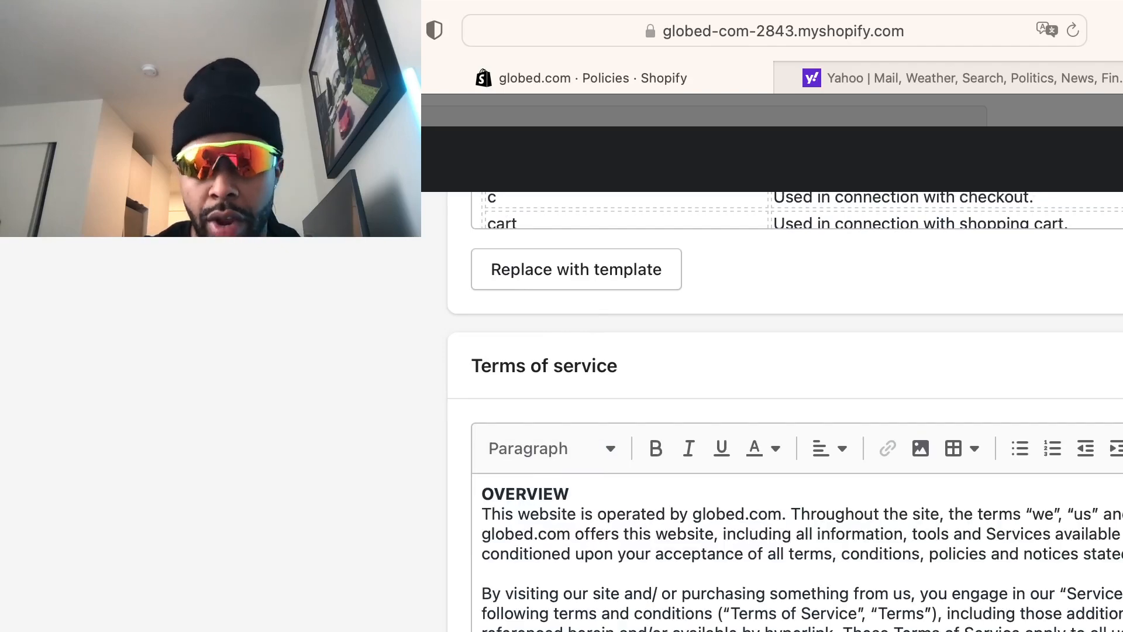
scroll(663, 601, "down", 4)
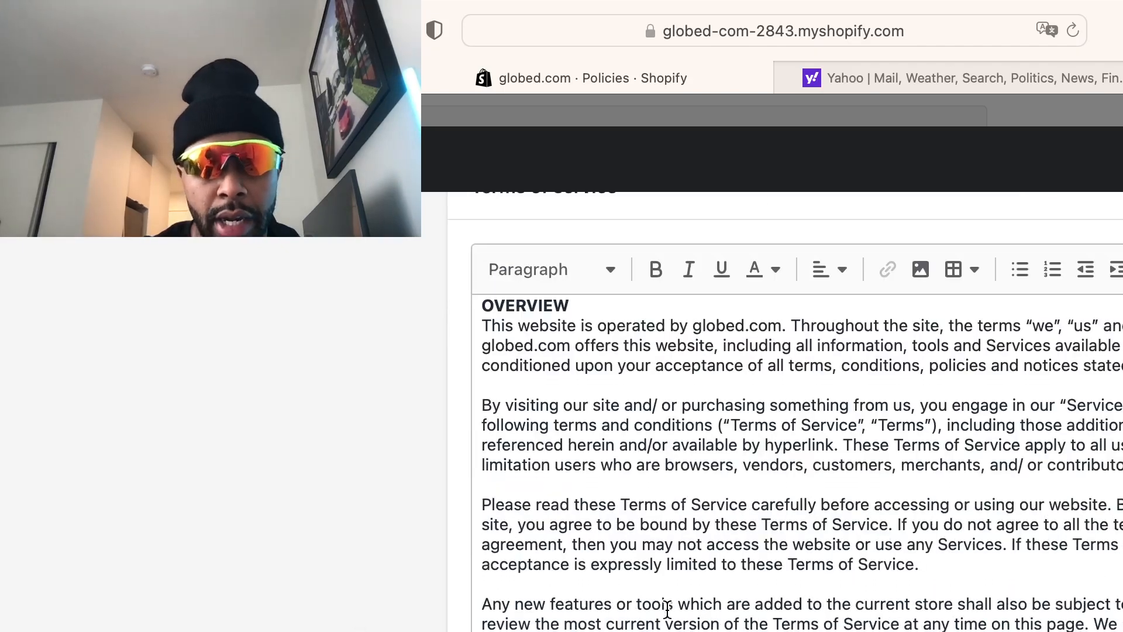
scroll(666, 608, "down", 8)
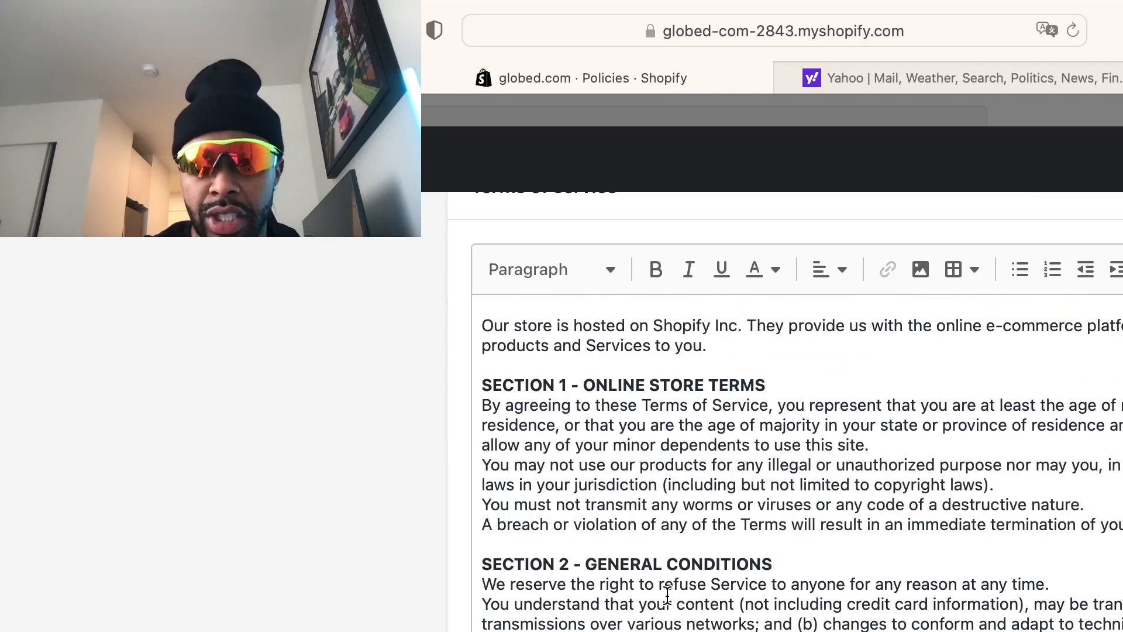
scroll(666, 595, "down", 8)
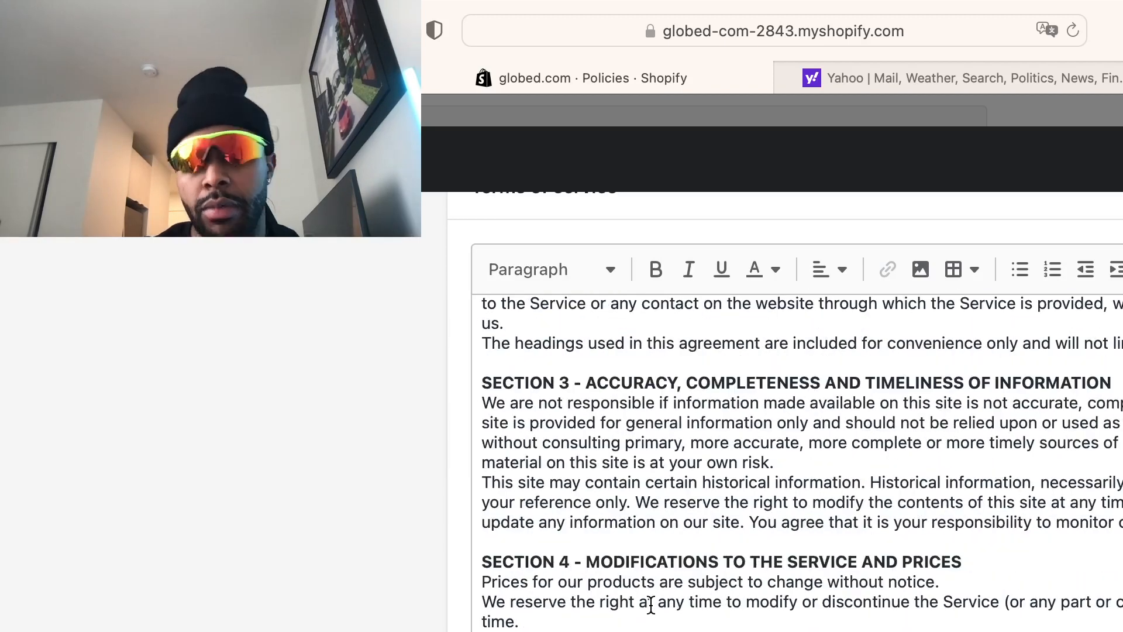
scroll(624, 608, "down", 3)
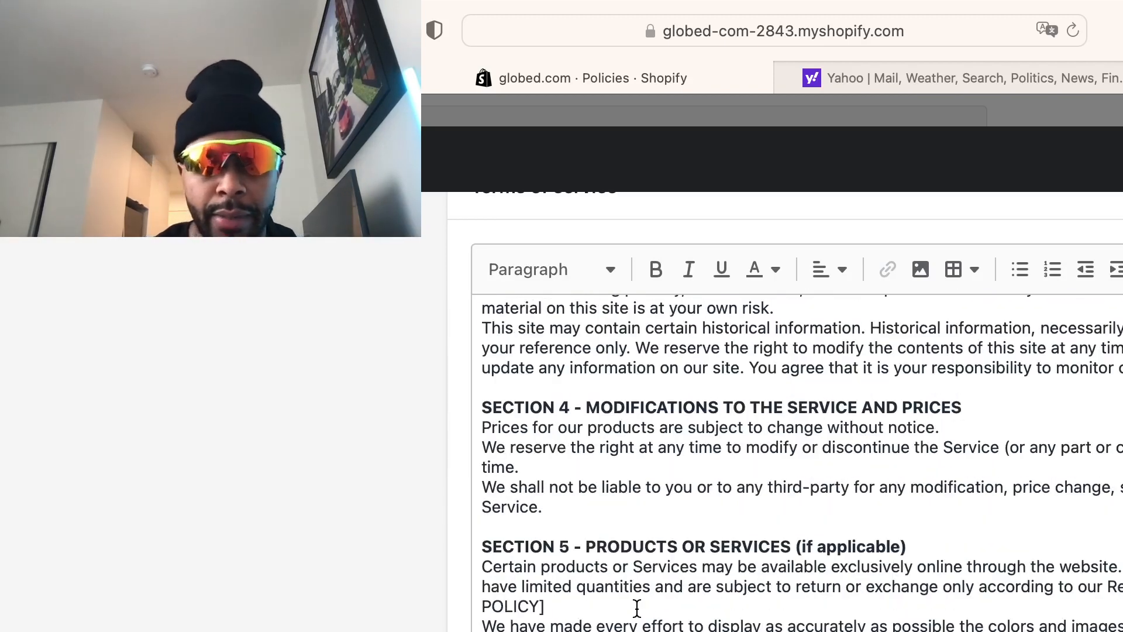
scroll(636, 608, "down", 10)
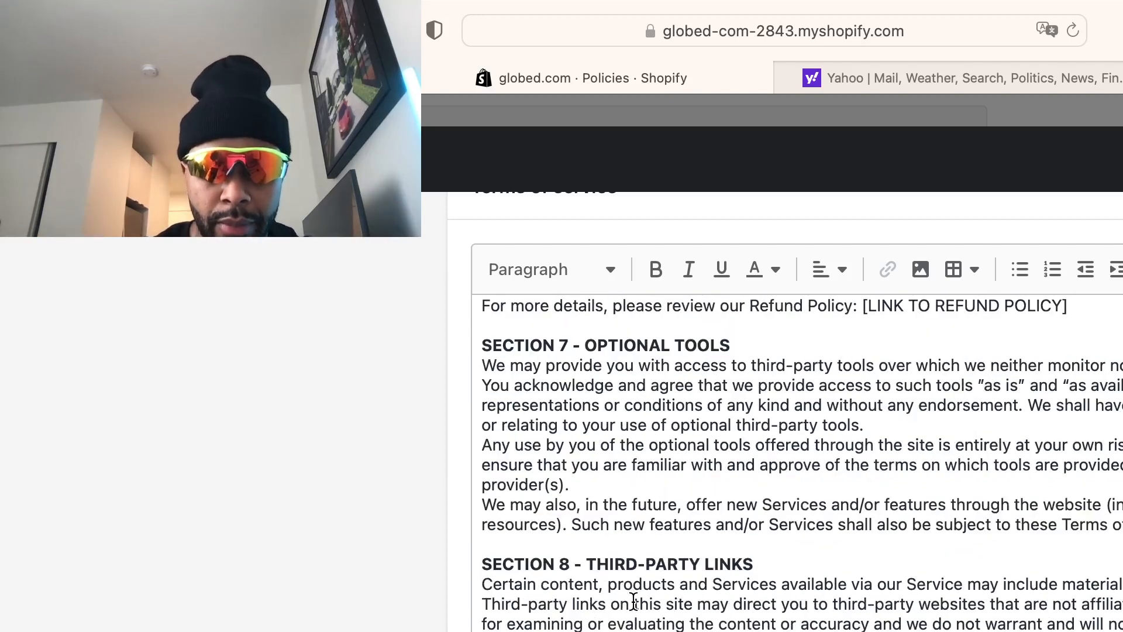
scroll(631, 601, "down", 10)
scroll(343, 588, "down", 10)
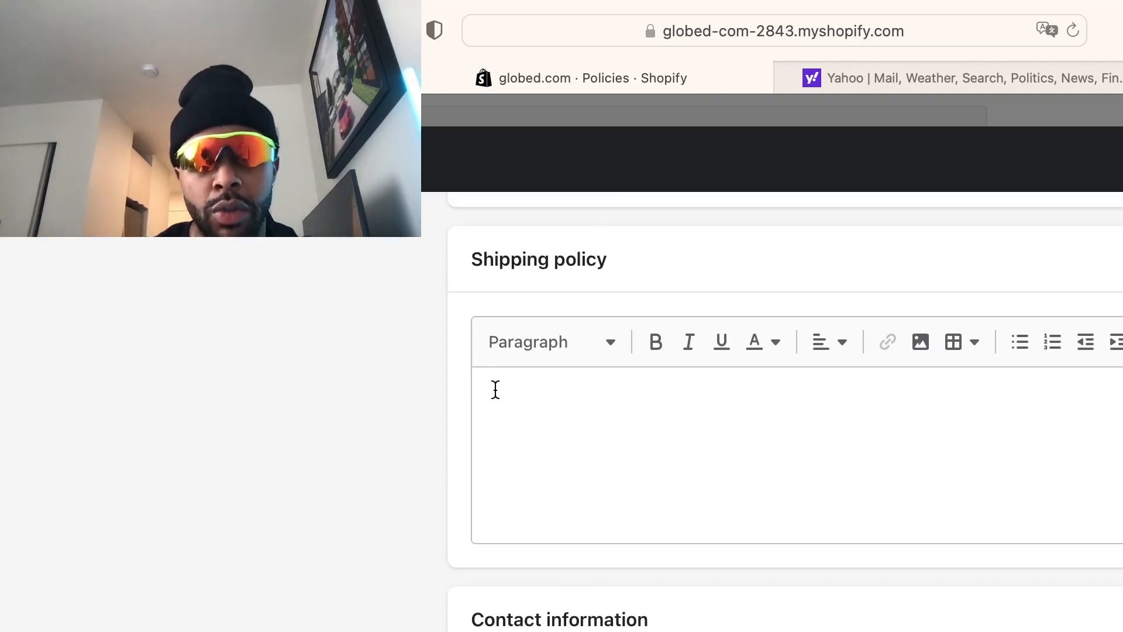
Leave the Shipping policy empty and exit Settings back to the admin Home page
left_click(614, 394)
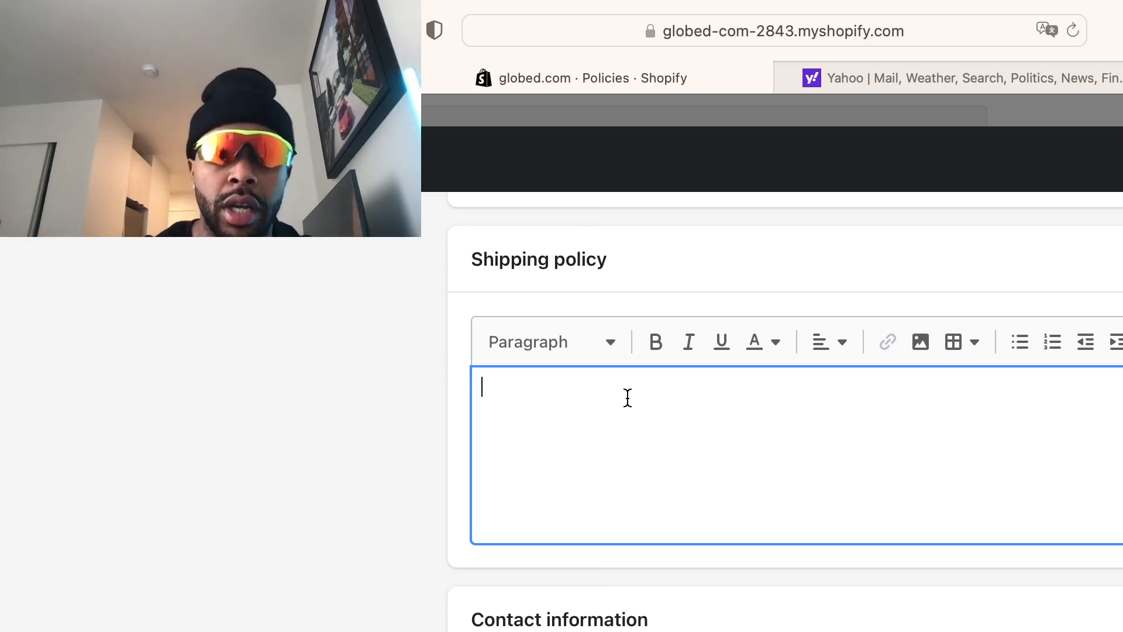
left_click(250, 466)
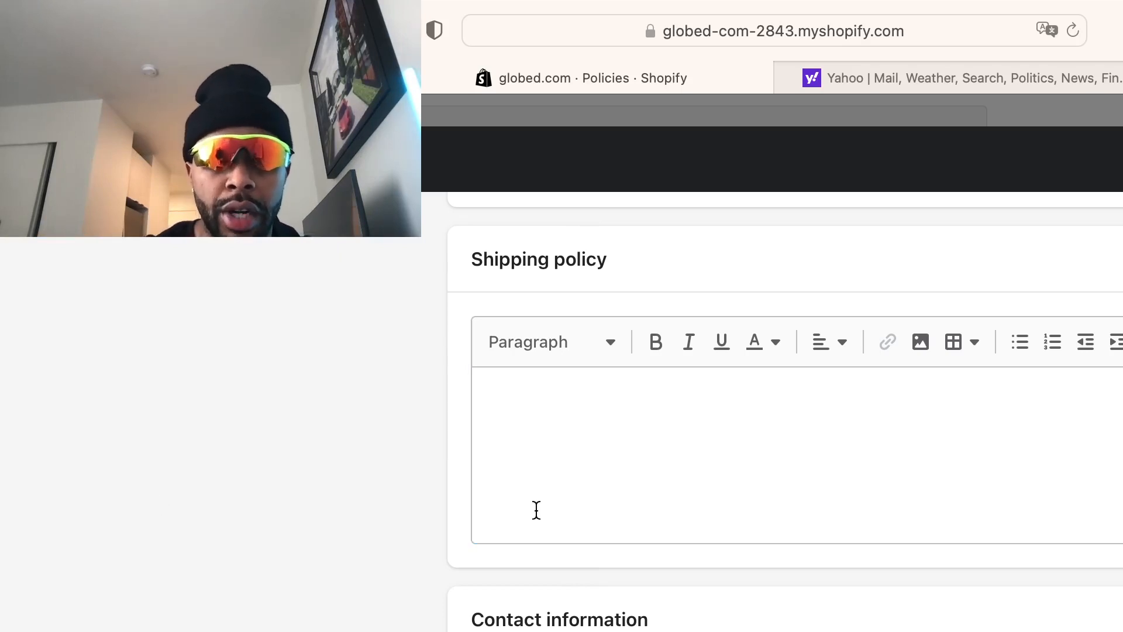
scroll(646, 503, "down", 2)
scroll(645, 497, "down", 5)
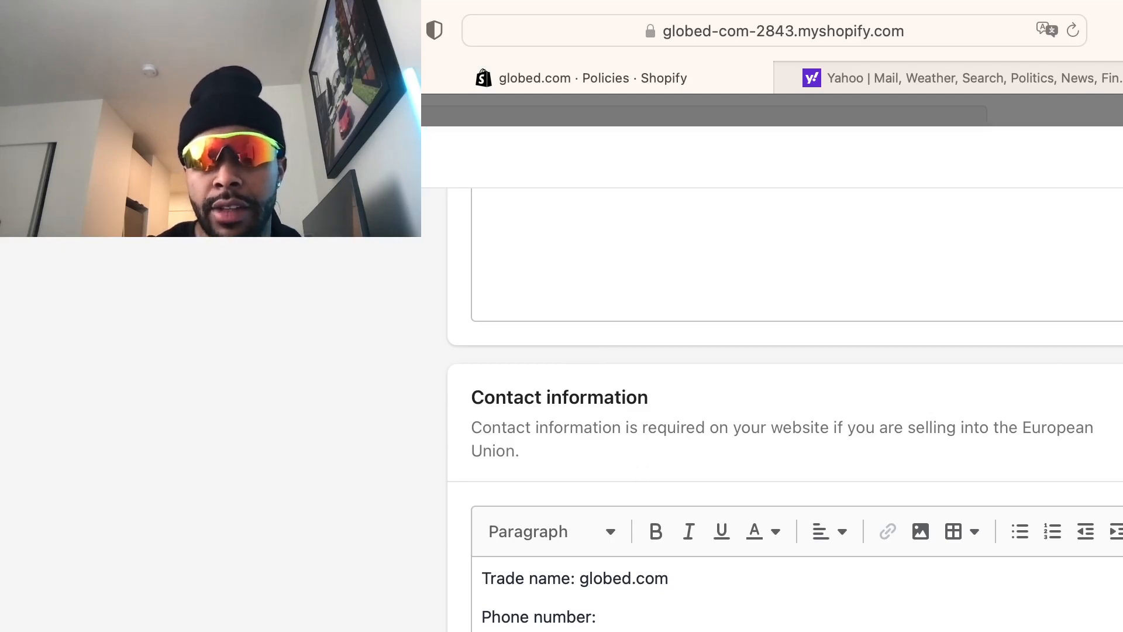
key("Escape")
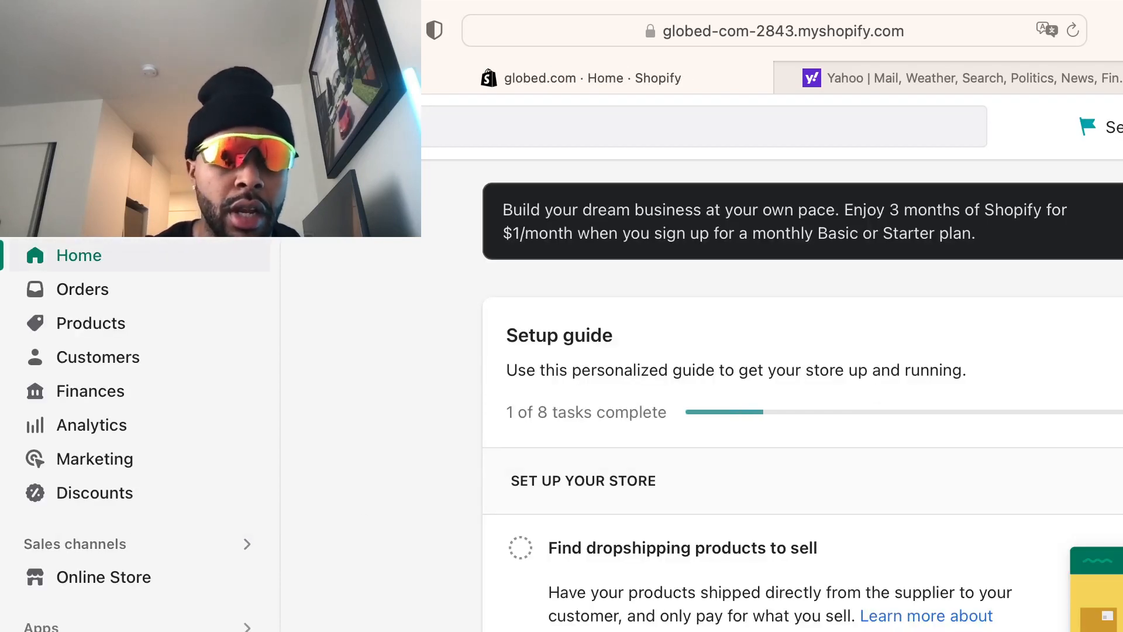
Bring up the App Store's Dropshipping apps page from the 'Find dropshipping products' setup task
scroll(801, 392, "down", 1)
scroll(802, 404, "down", 1)
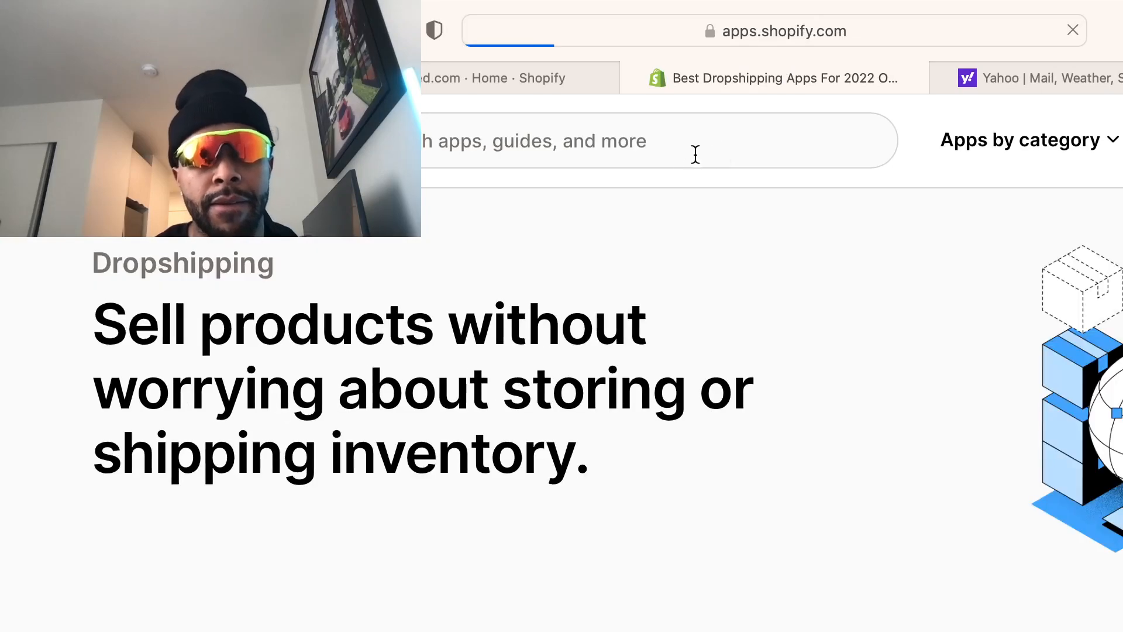
Find Zendrop – Global Dropshipping in the App Store and add it to the store
scroll(772, 456, "down", 4)
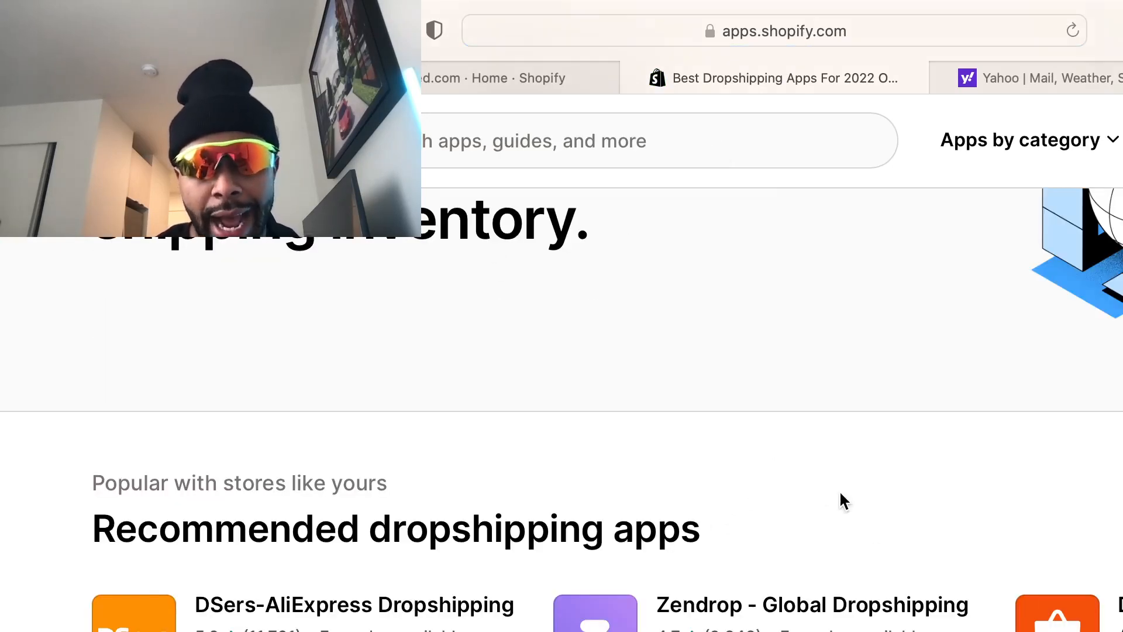
scroll(819, 492, "down", 7)
scroll(805, 481, "up", 15)
left_click(466, 153)
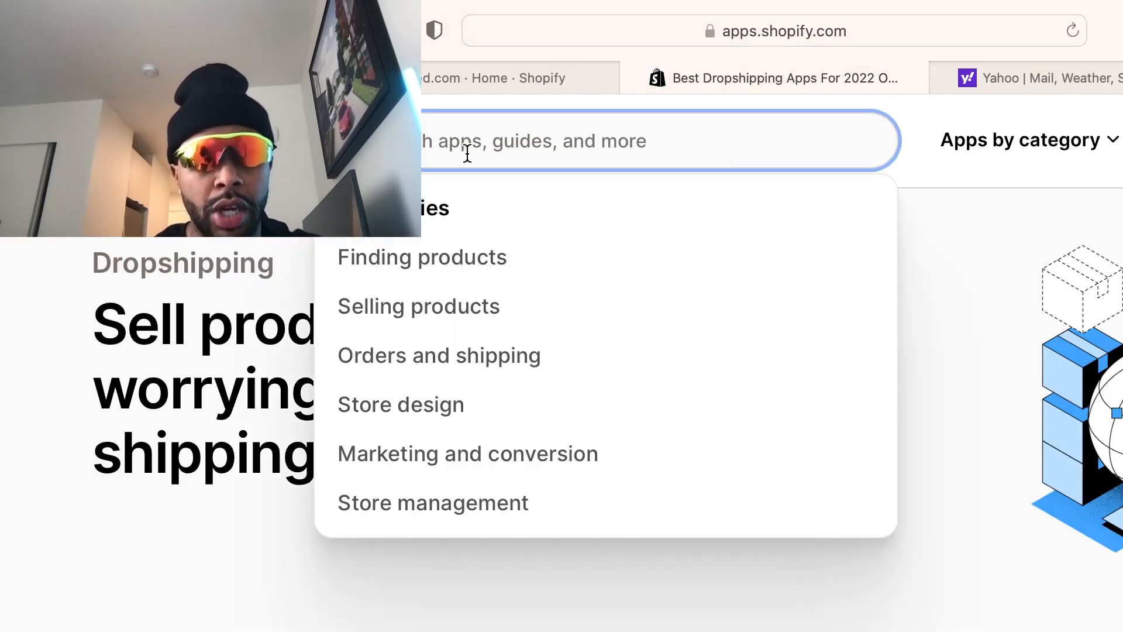
left_click(681, 626)
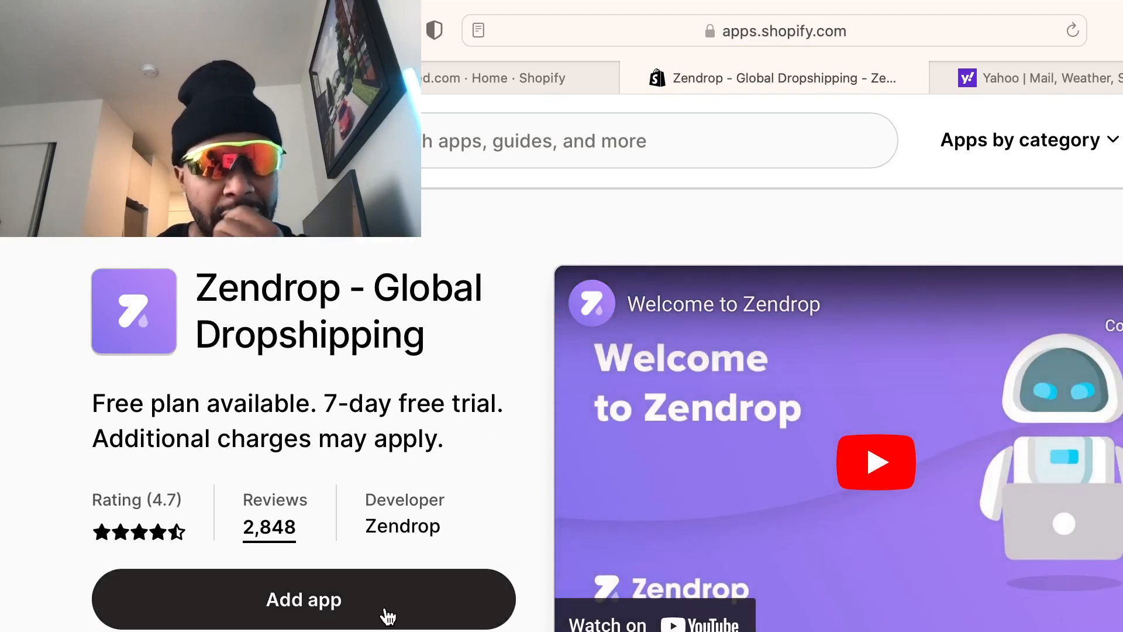
left_click(386, 614)
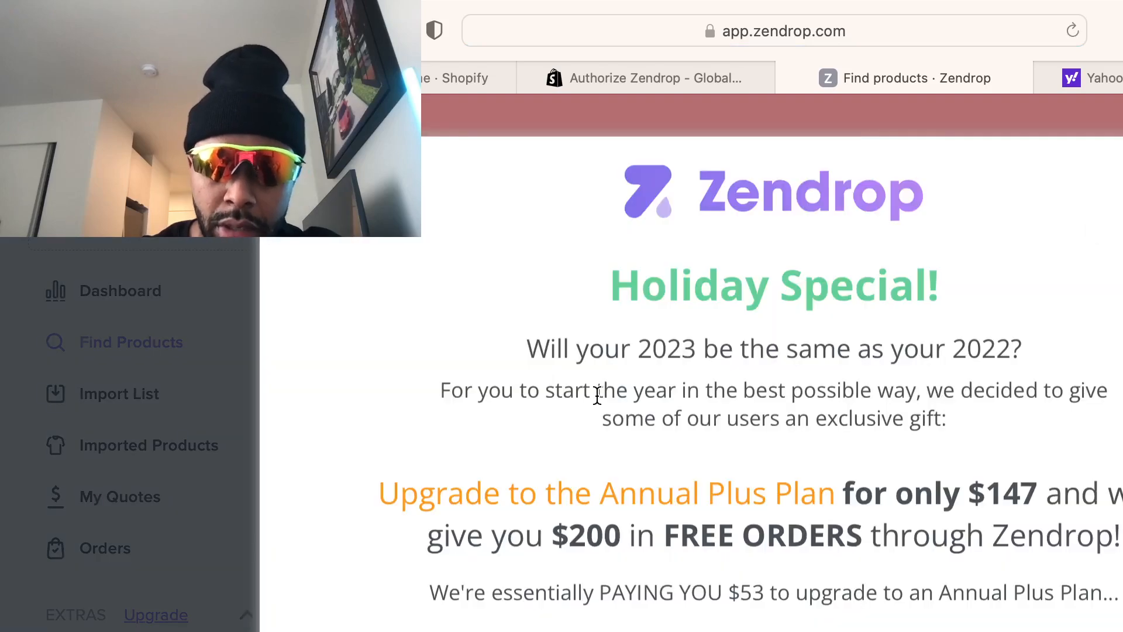
Dismiss Zendrop's Holiday Special offer, skip its login, and return to Shopify's Apps and sales channels
left_click(772, 629)
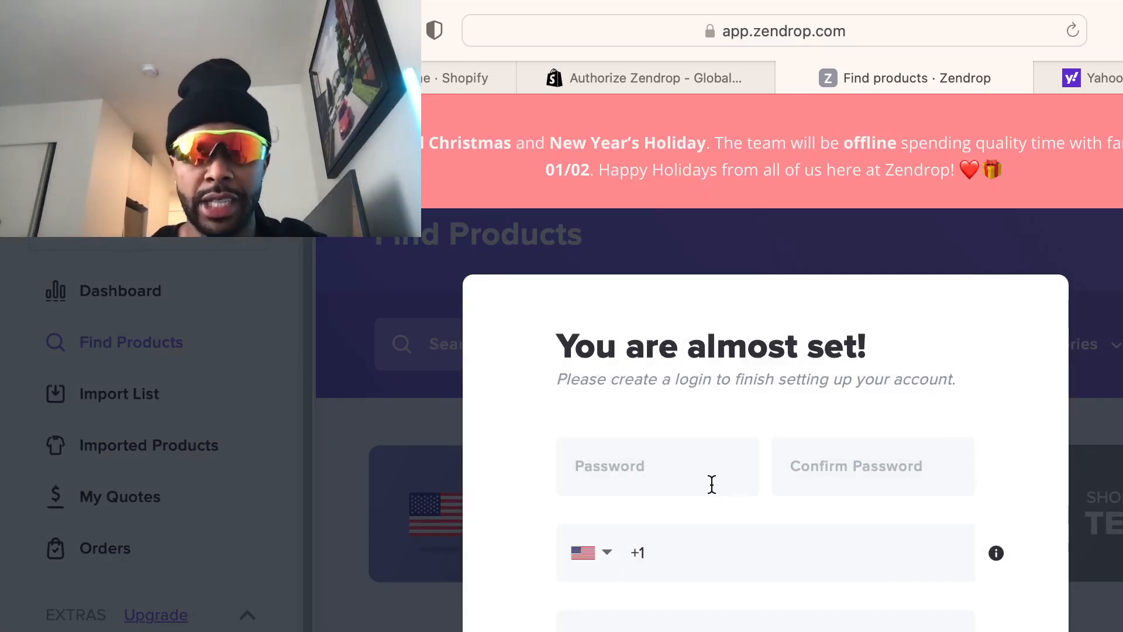
left_click(681, 468)
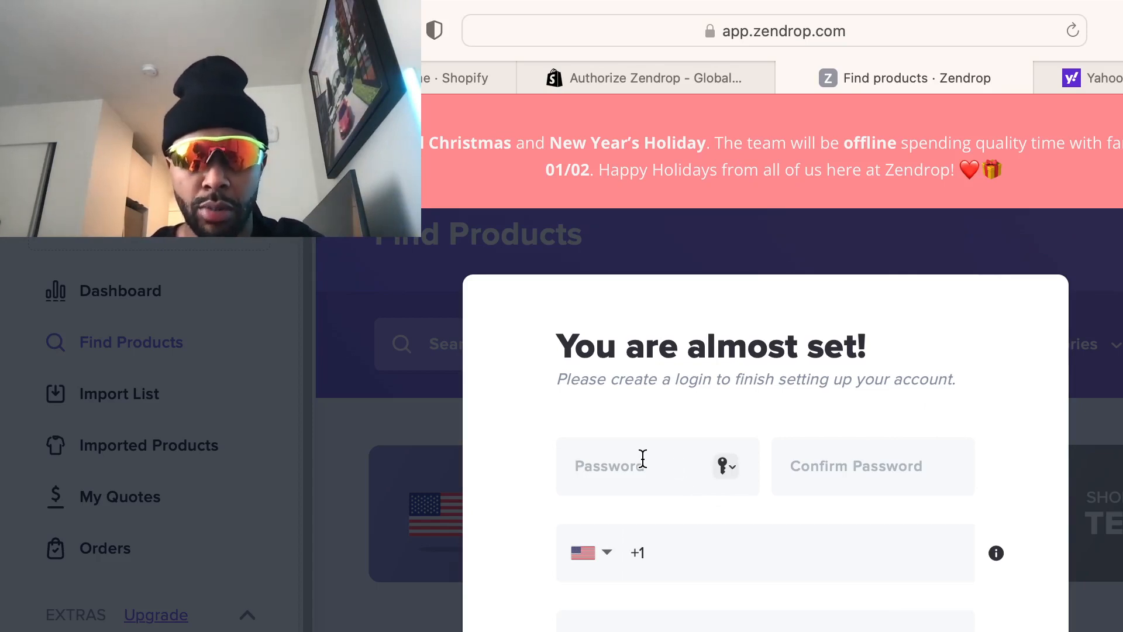
left_click(755, 628)
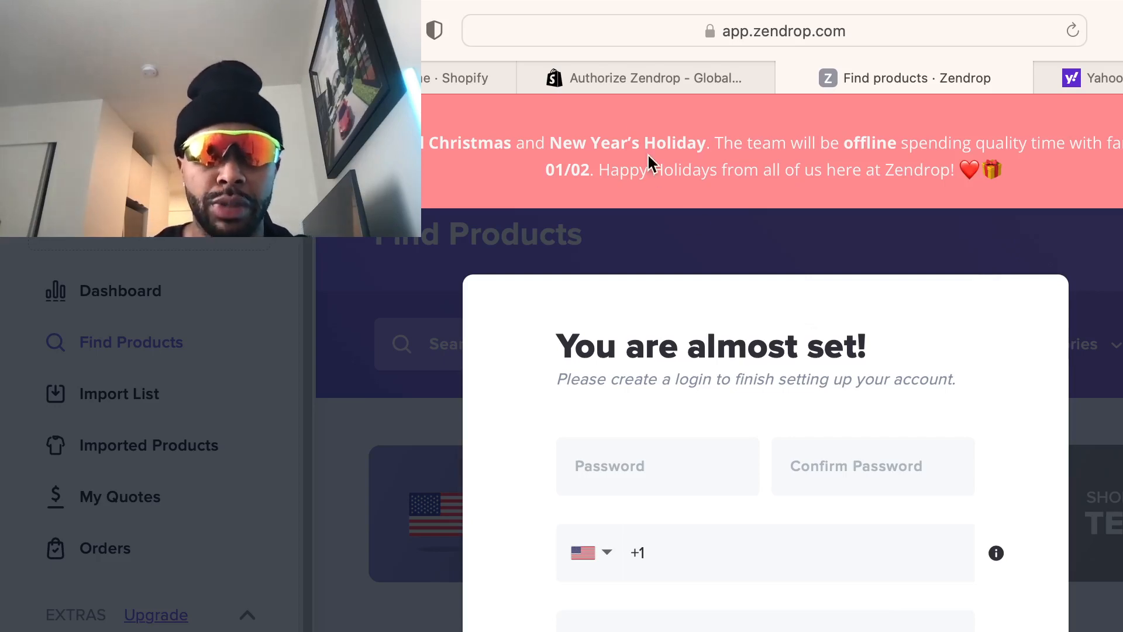
left_click(639, 90)
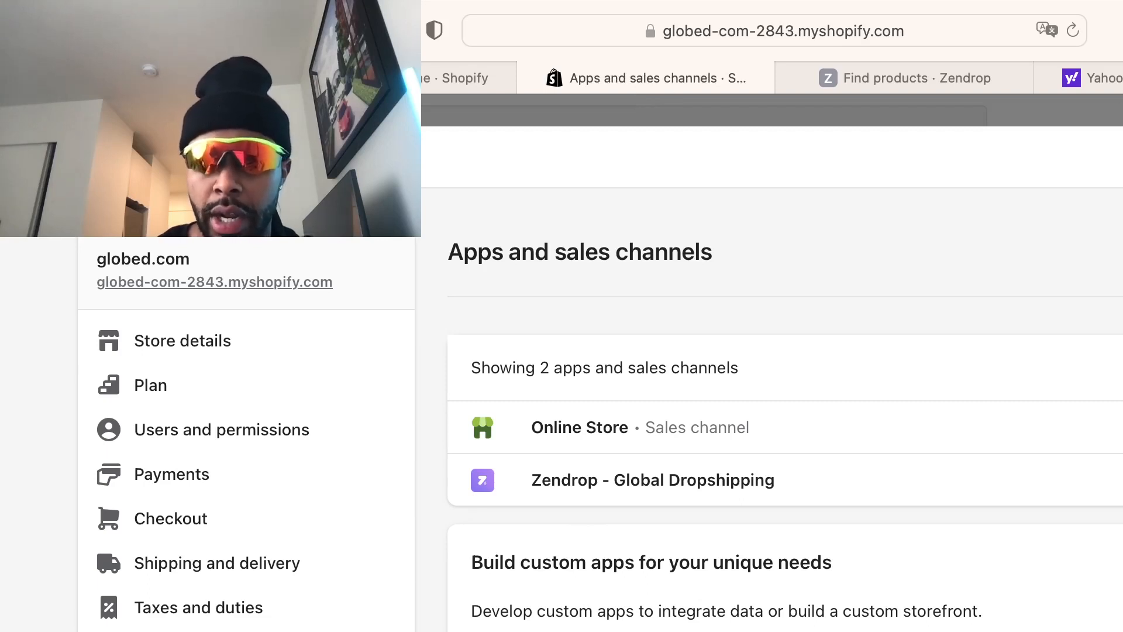
Search apps for 'ali express' from the admin search, sending it to the App Store
key("Escape")
left_click(503, 126)
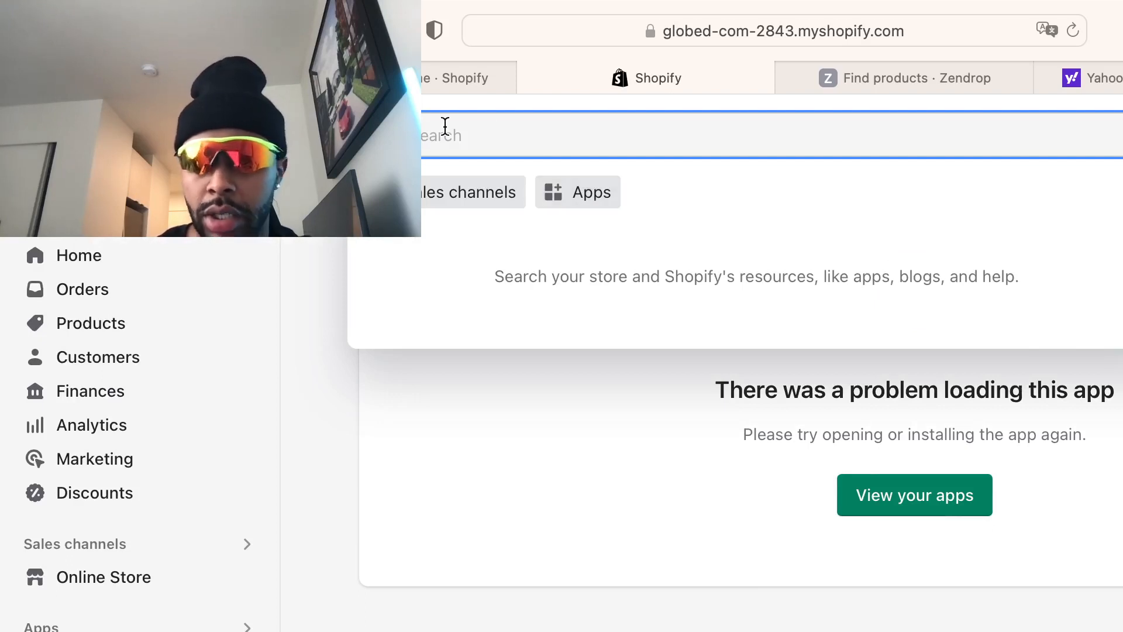
left_click(591, 191)
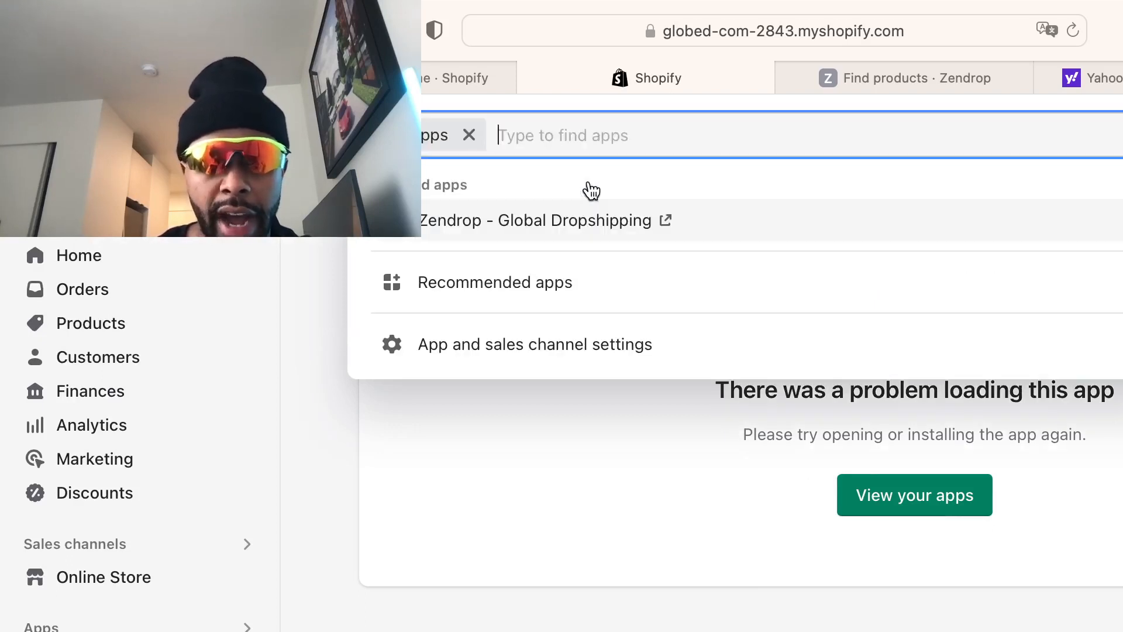
type("ali ")
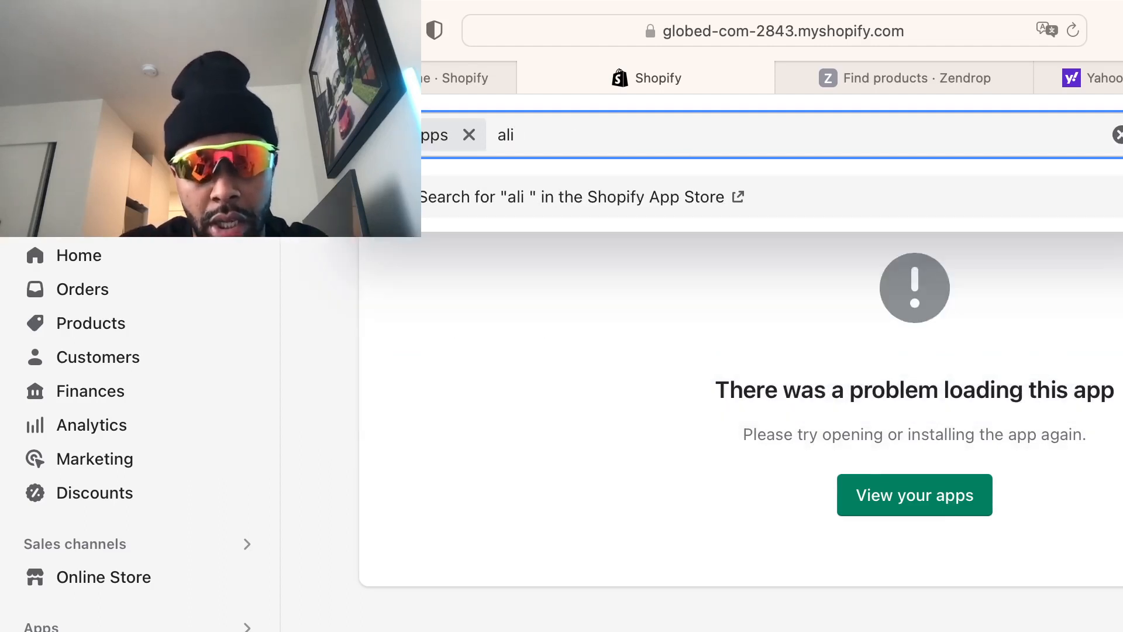
type("express")
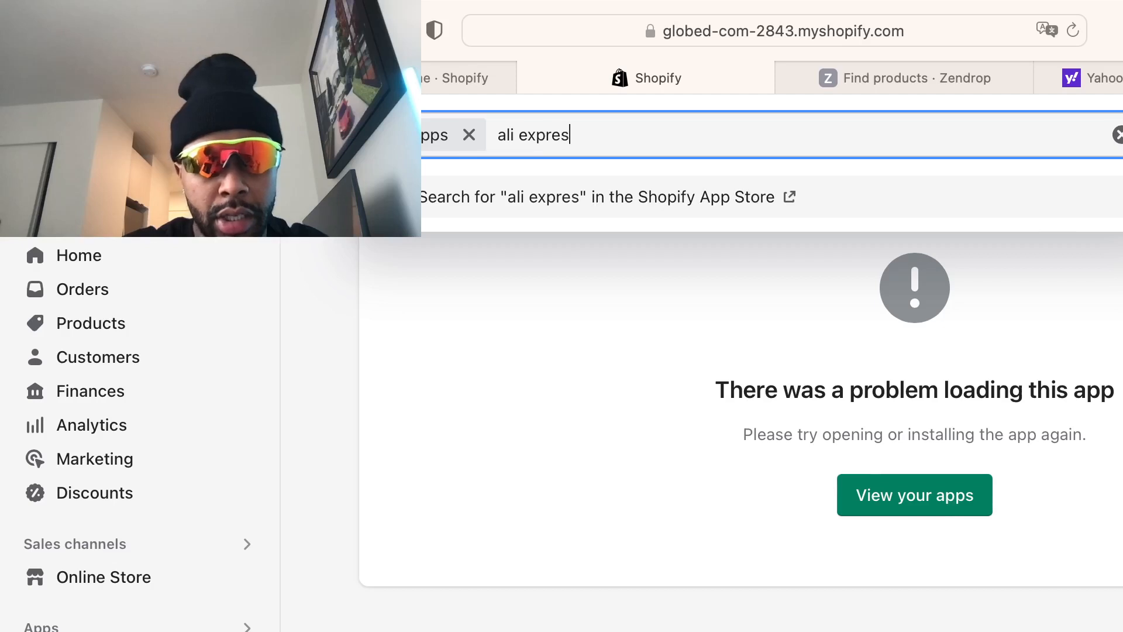
key("Return")
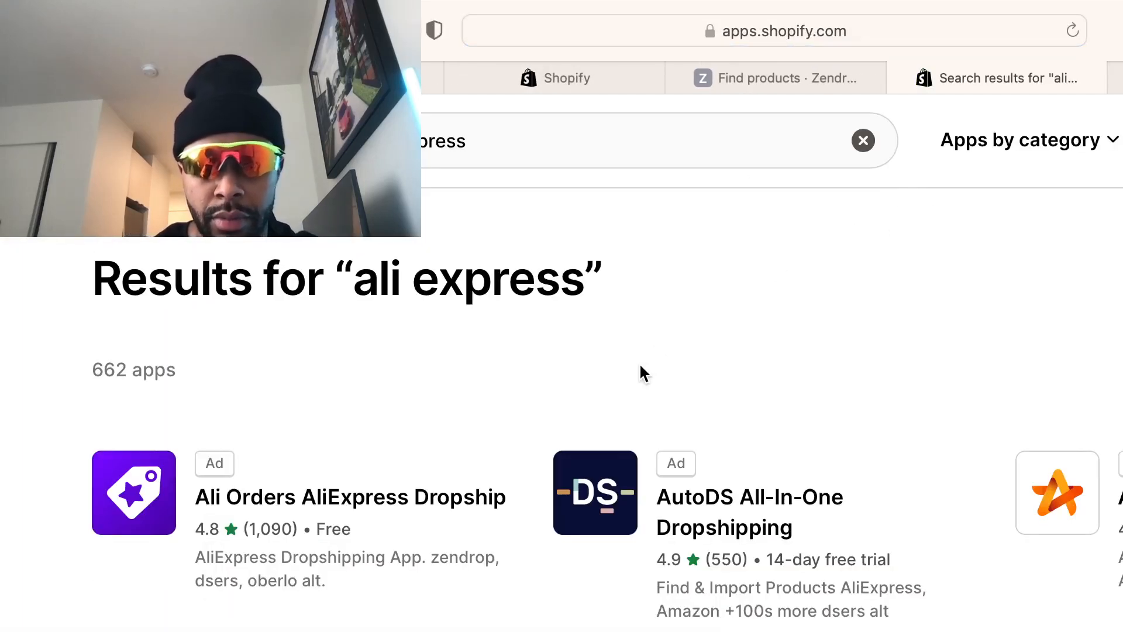
Open the Ali Reviews – Product Reviews listing by FireApps and add it to the store
scroll(717, 359, "down", 3)
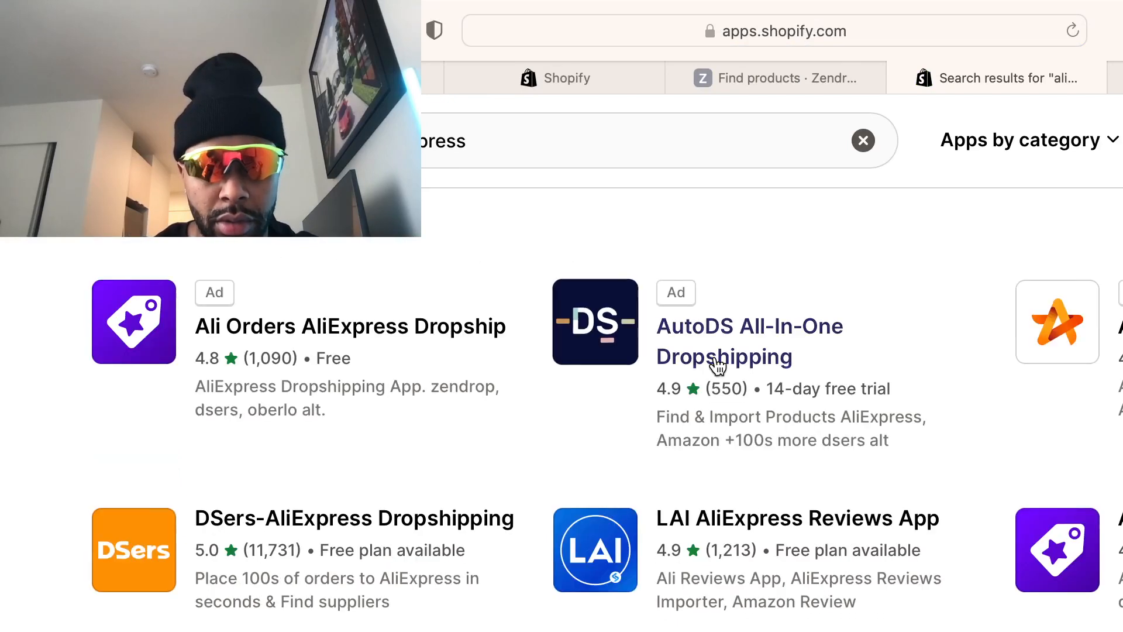
scroll(717, 365, "down", 7)
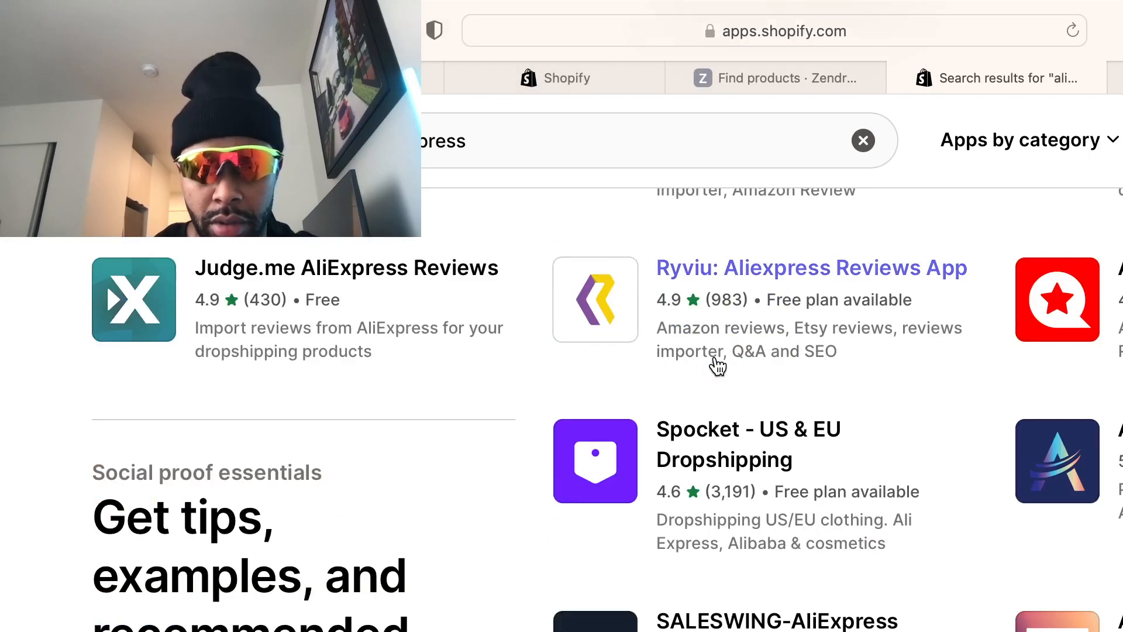
scroll(1057, 348, "up", 10)
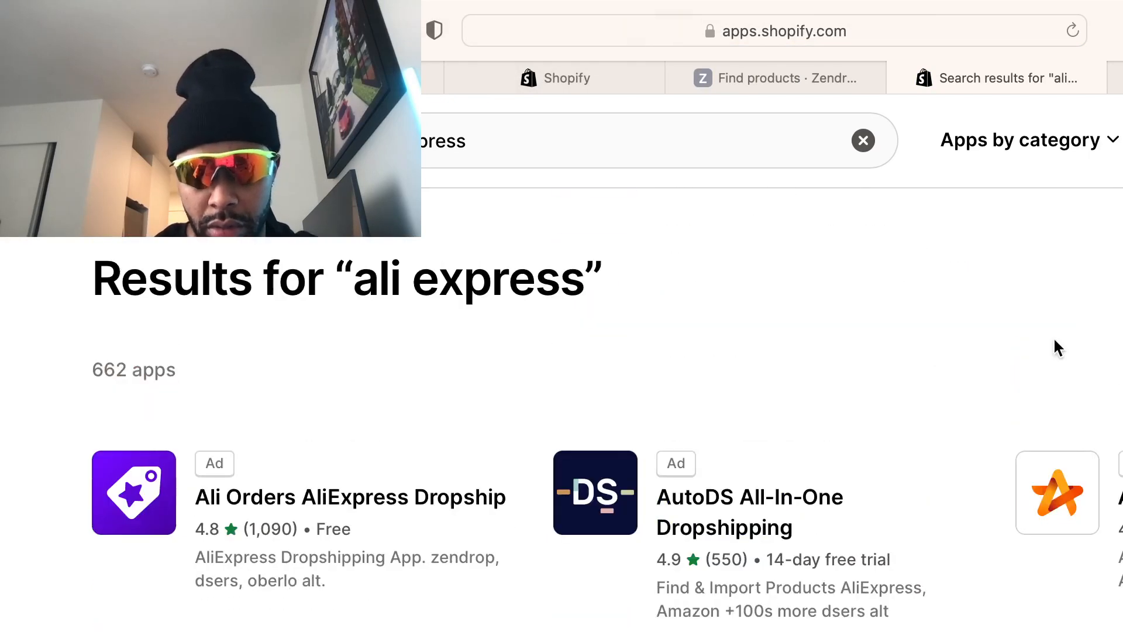
left_click(1058, 492)
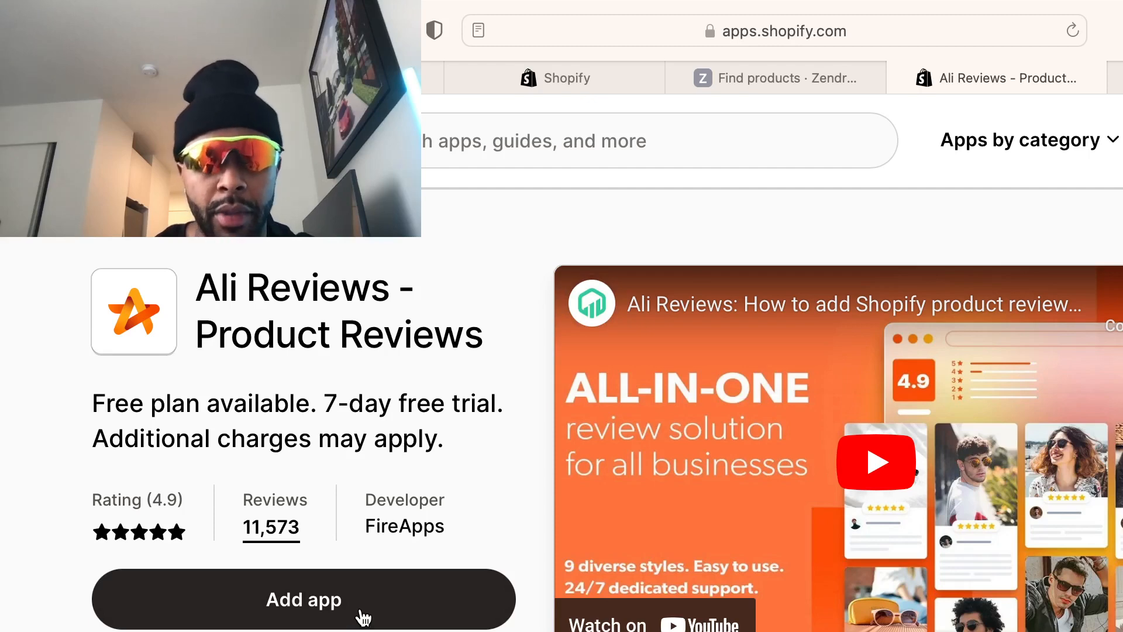
left_click(363, 615)
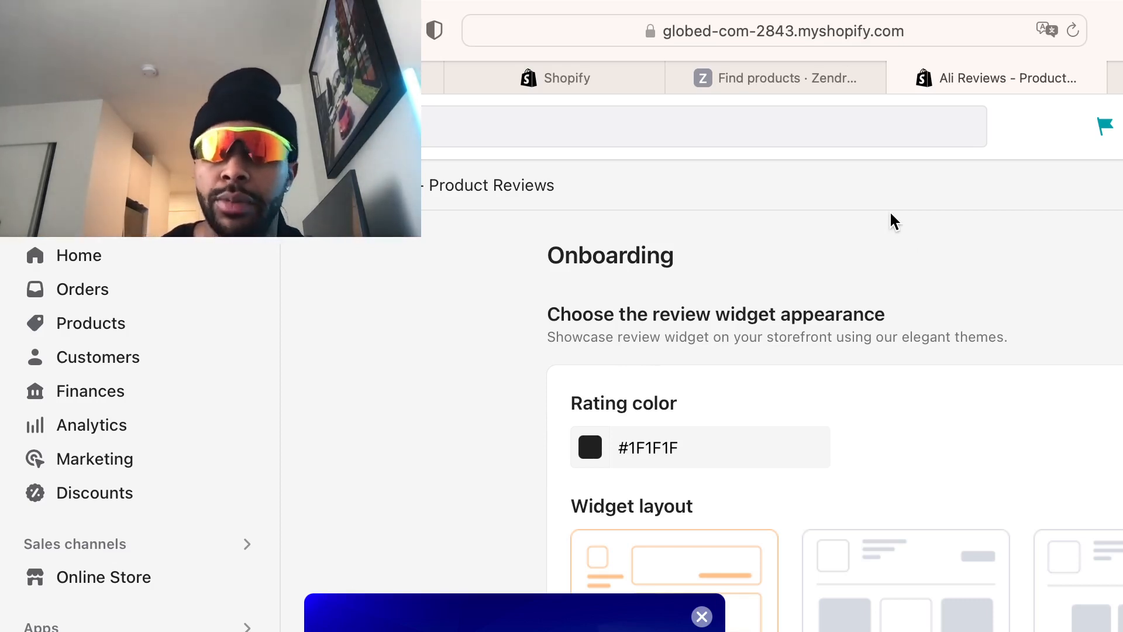
Close the Ali Reviews and Zendrop Find products tabs, then open the admin Settings
left_click(904, 81)
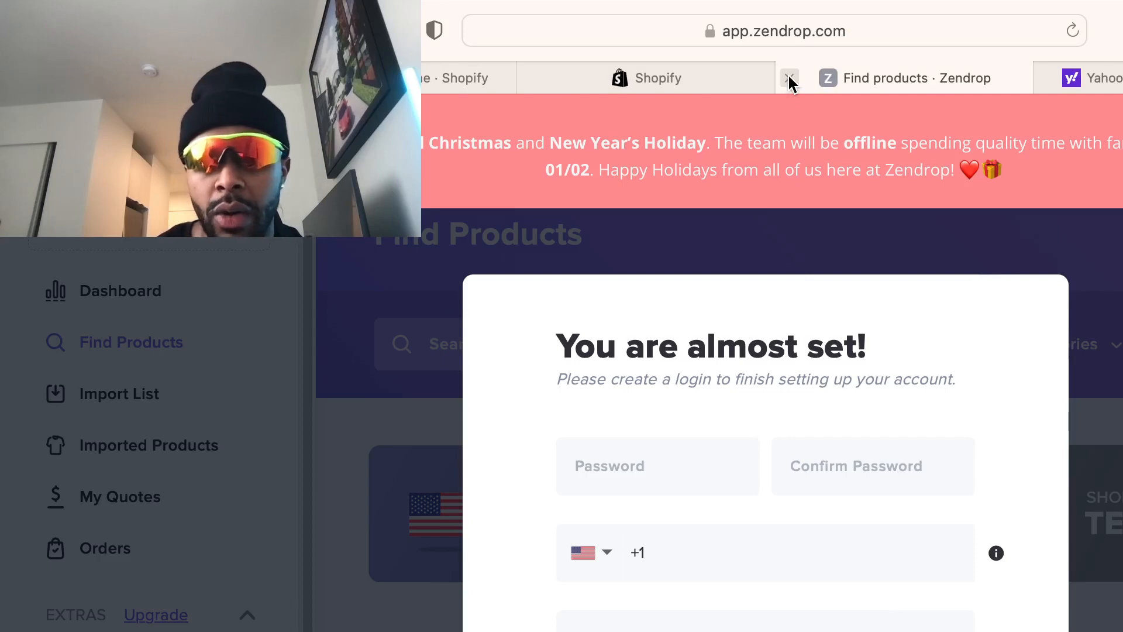
left_click(789, 78)
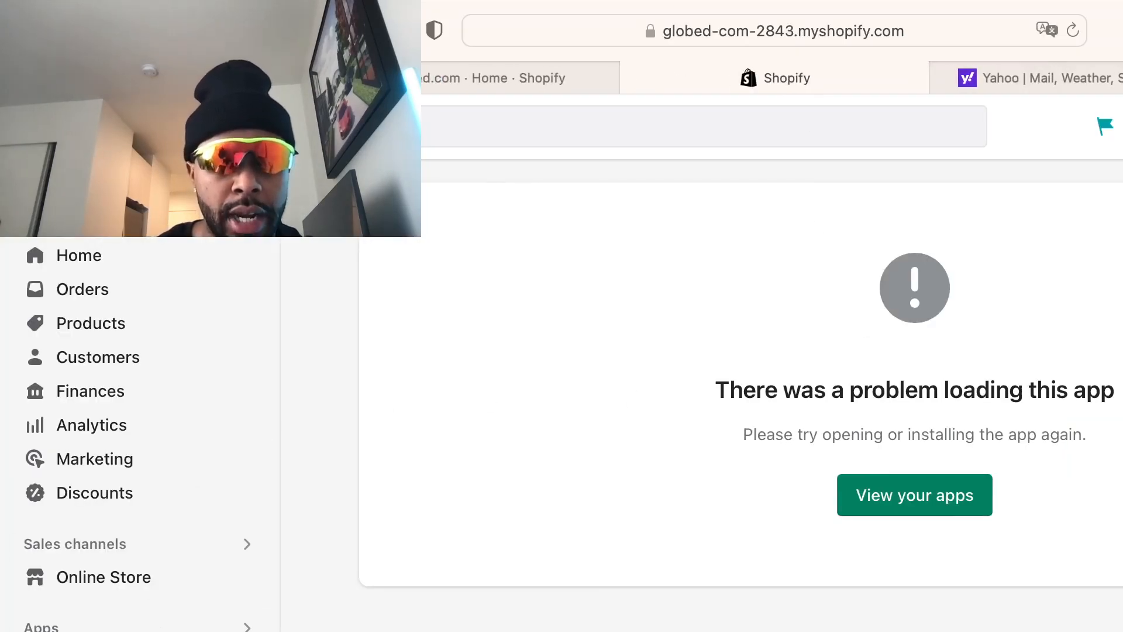
left_click(76, 630)
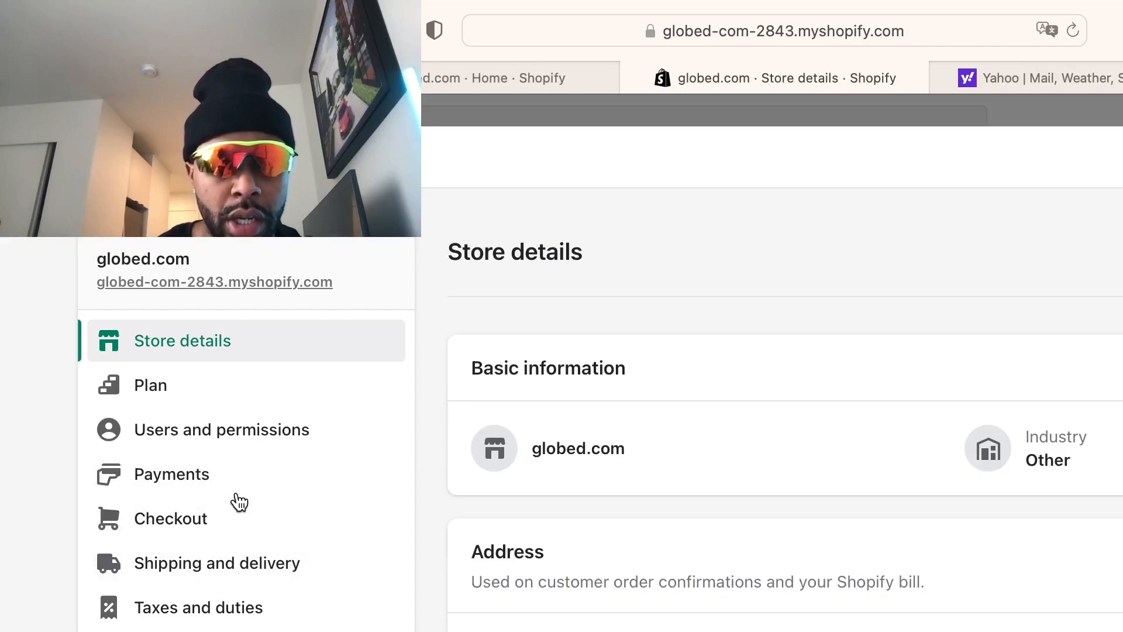
Open Payments and review supported methods: PayPal setup incomplete, Amazon Pay inactive, both 0% fee
left_click(234, 488)
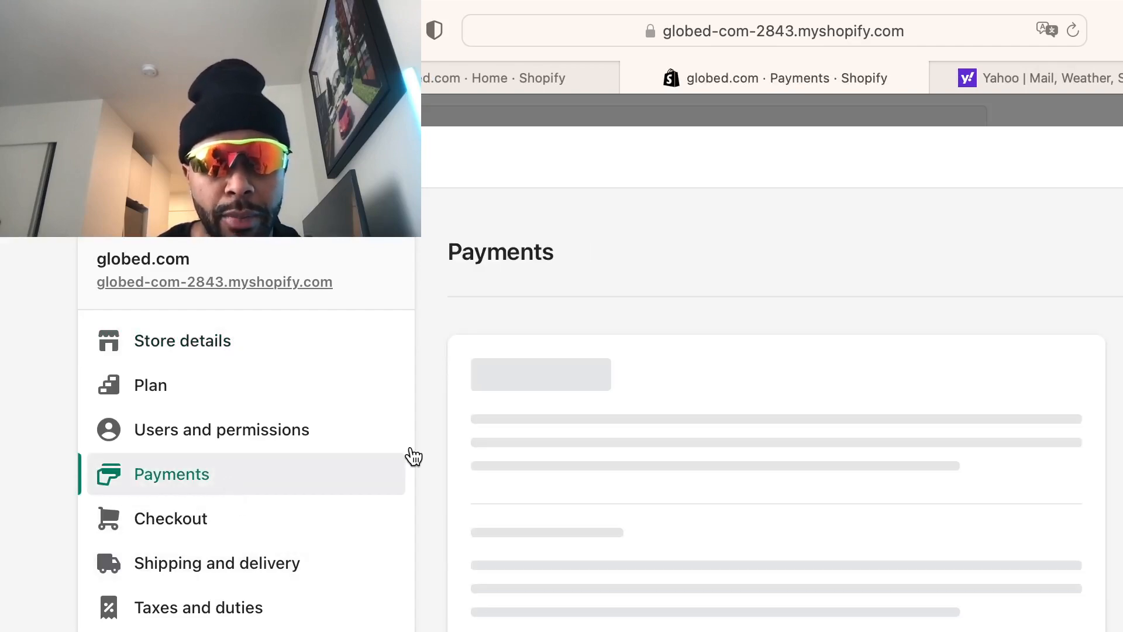
scroll(772, 538, "down", 1)
scroll(760, 585, "down", 10)
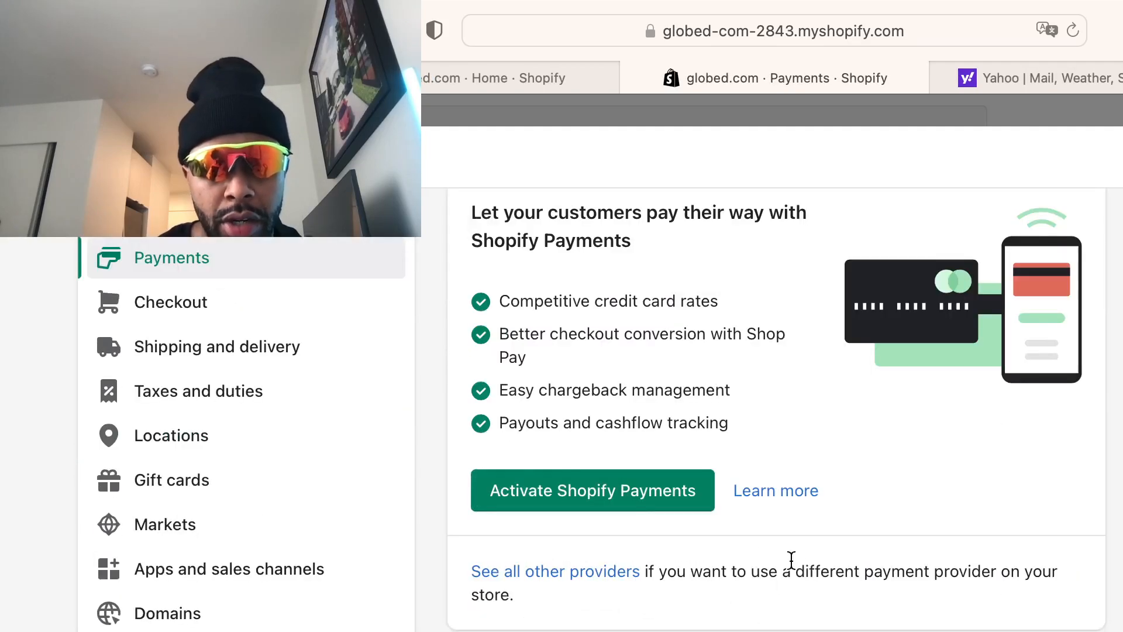
scroll(799, 561, "down", 1)
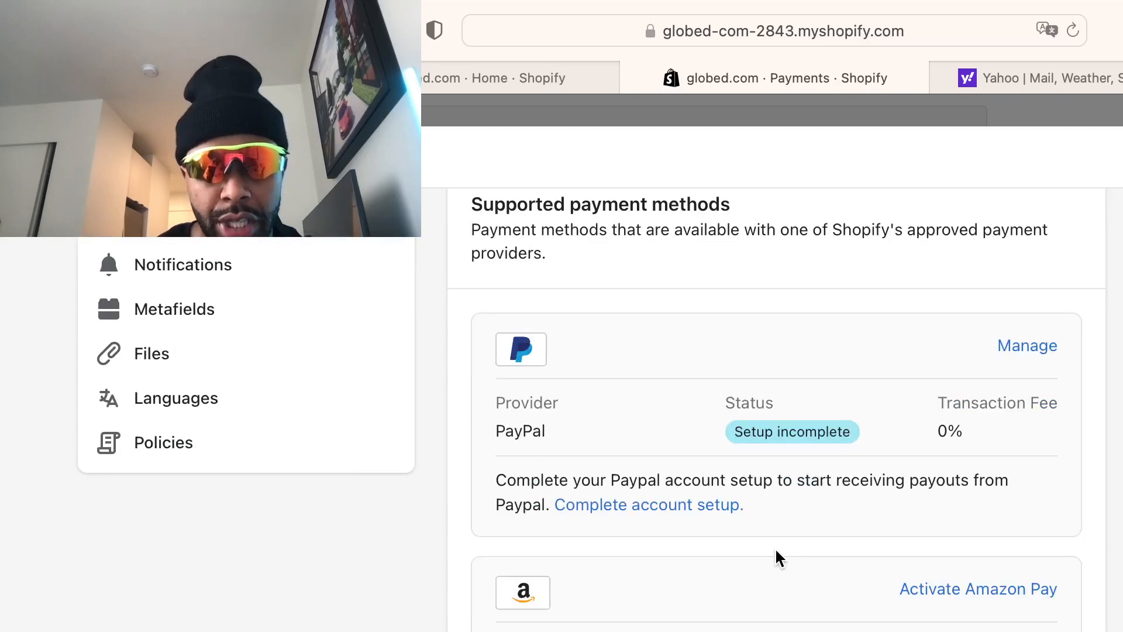
scroll(583, 276, "up", 1)
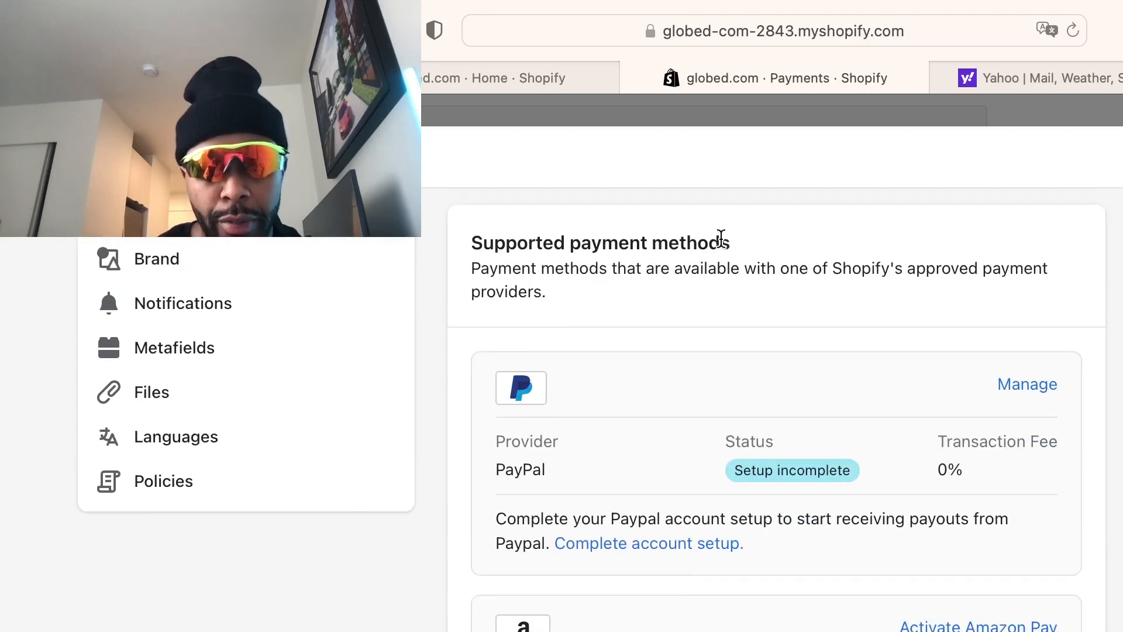
scroll(719, 236, "up", 2)
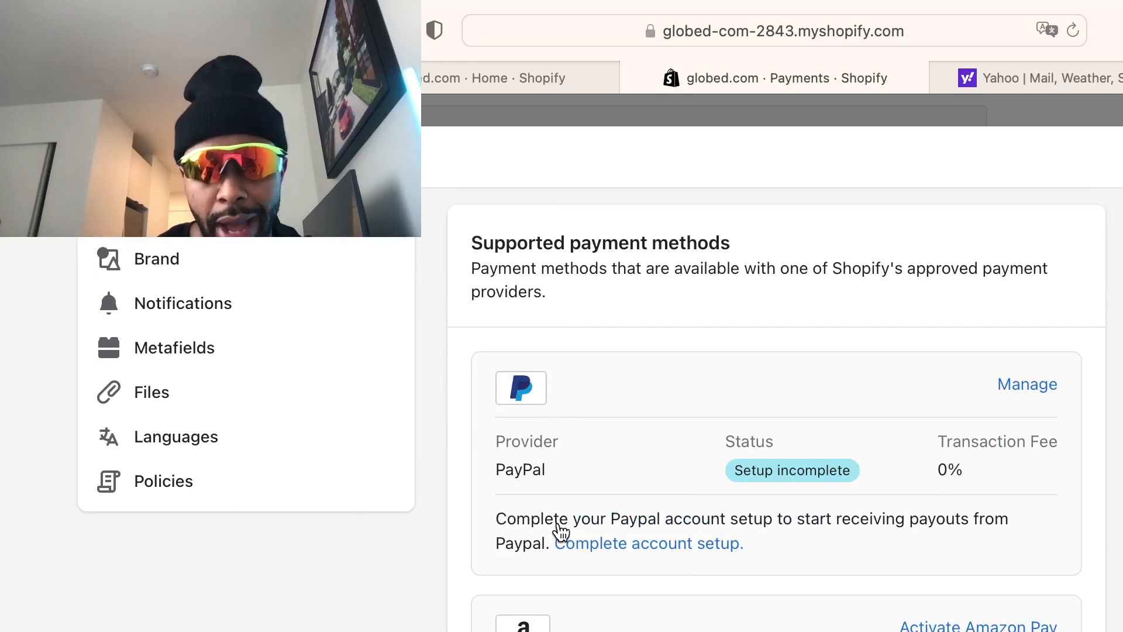
scroll(643, 562, "down", 6)
scroll(730, 566, "up", 10)
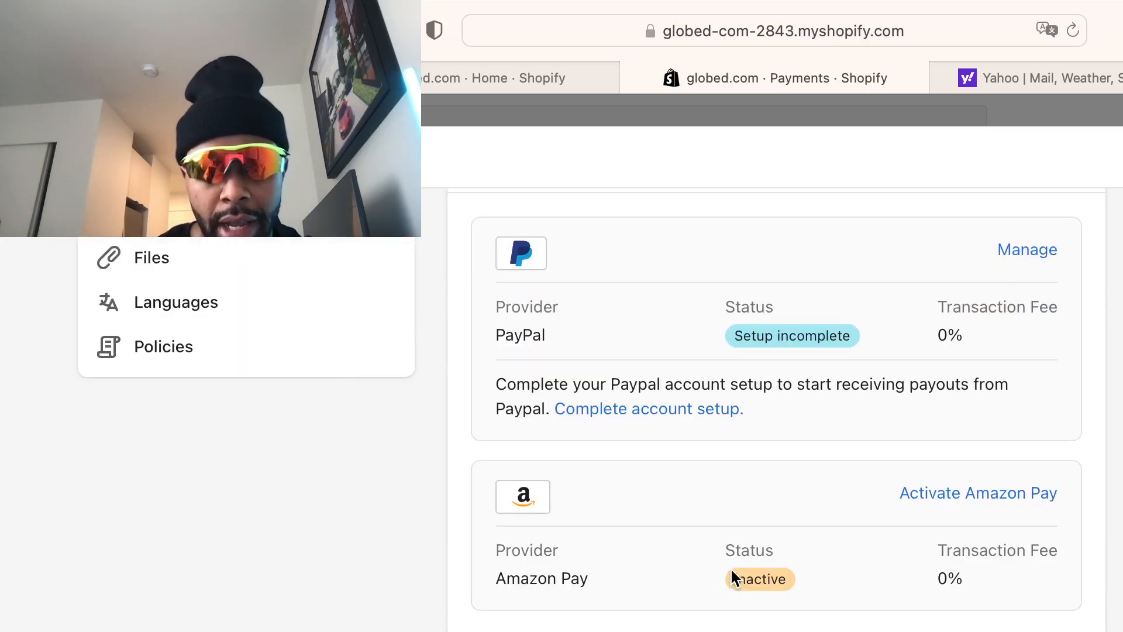
scroll(733, 559, "down", 3)
scroll(790, 579, "down", 3)
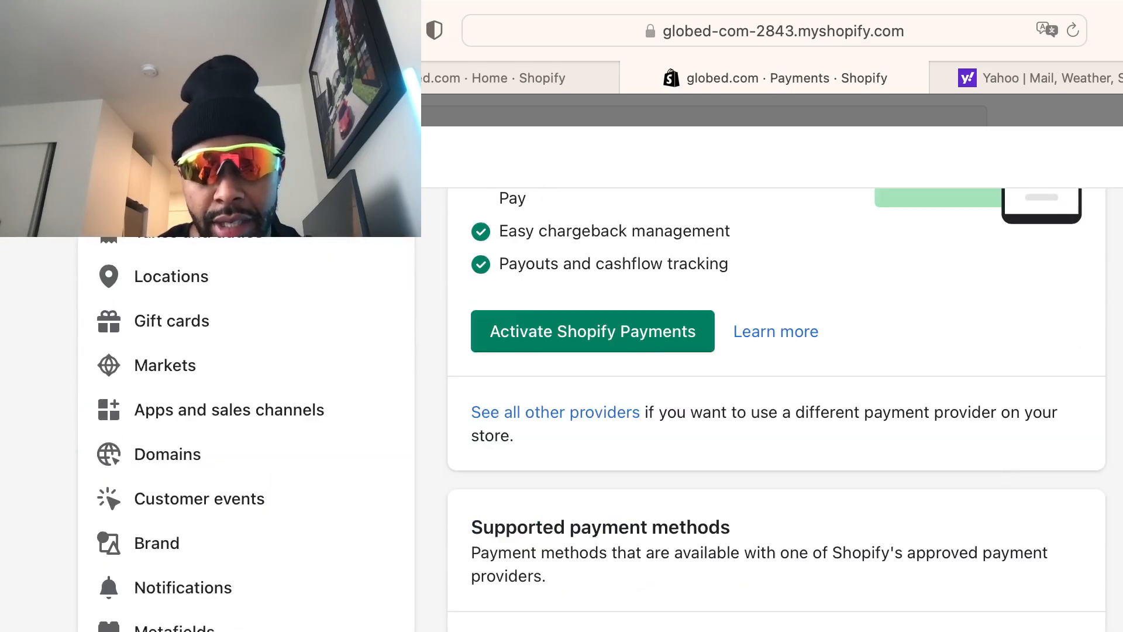
scroll(790, 579, "down", 7)
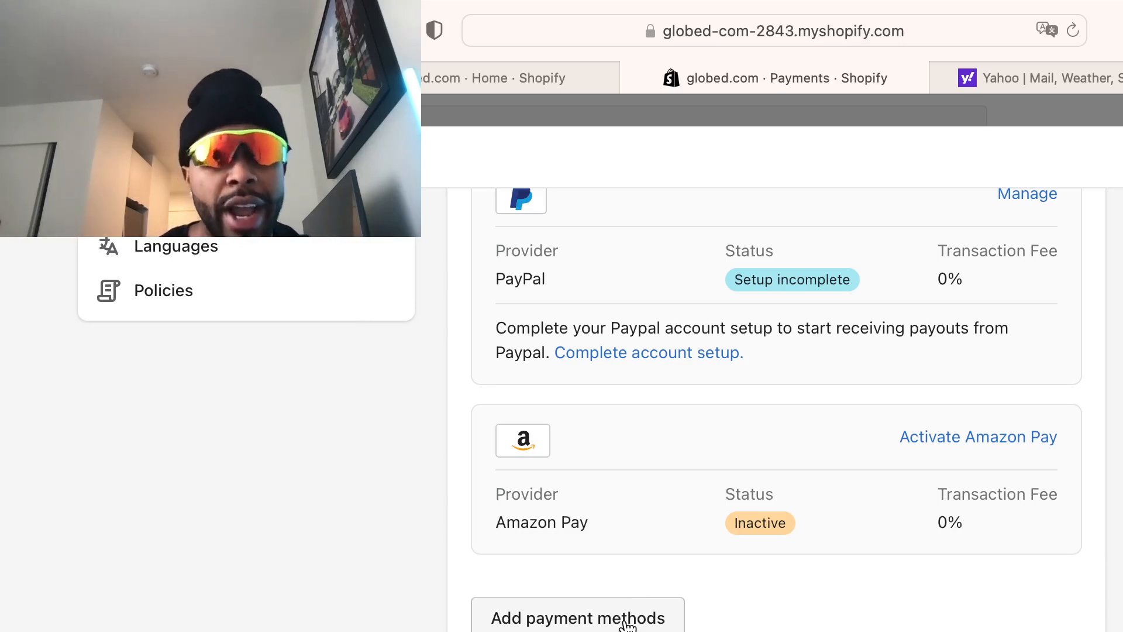
left_click(626, 620)
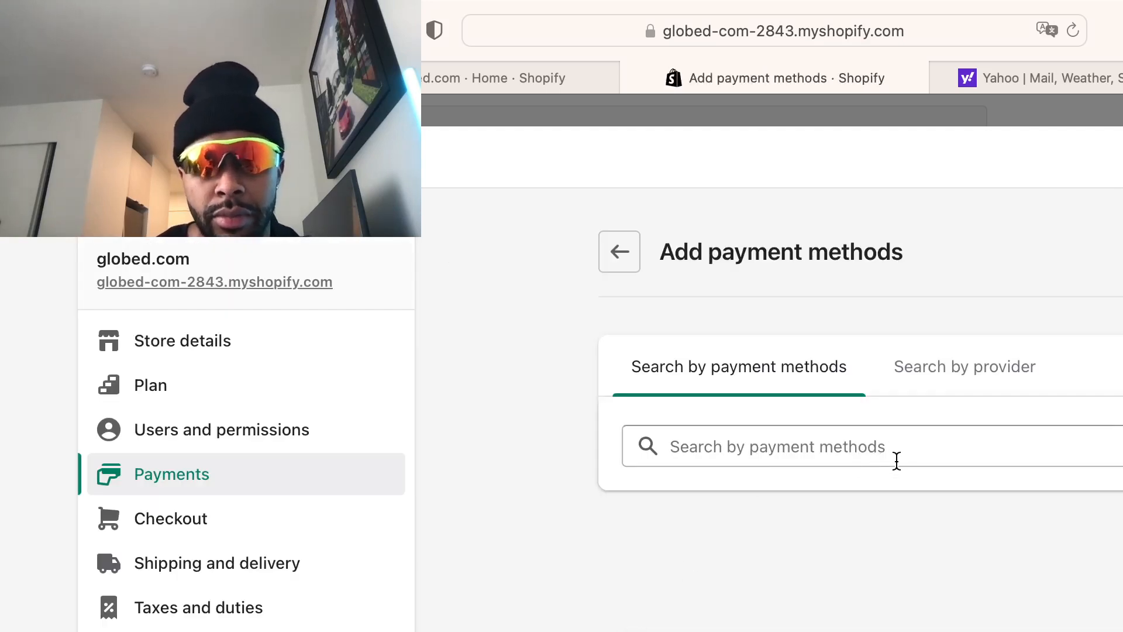
scroll(895, 461, "down", 5)
scroll(890, 466, "up", 4)
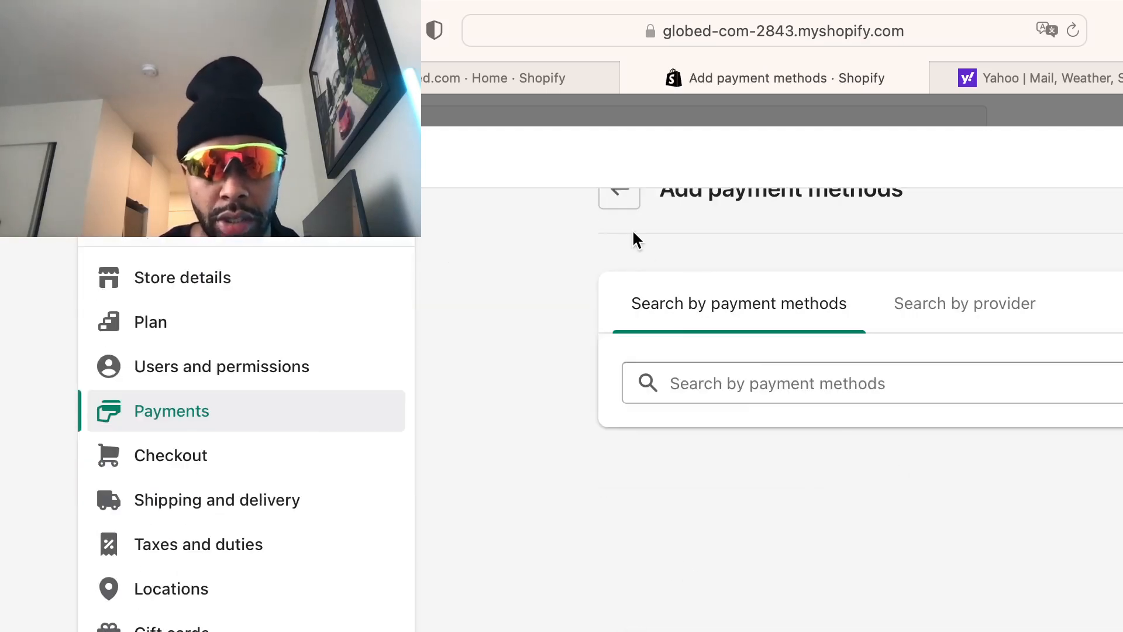
left_click(620, 196)
scroll(880, 523, "down", 10)
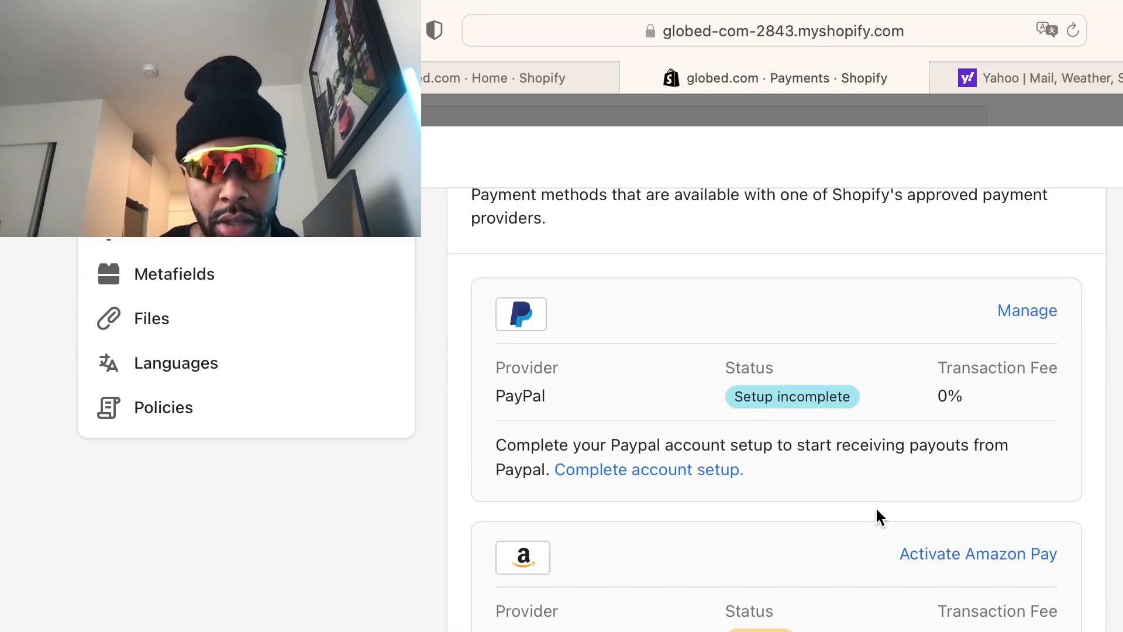
scroll(874, 504, "down", 5)
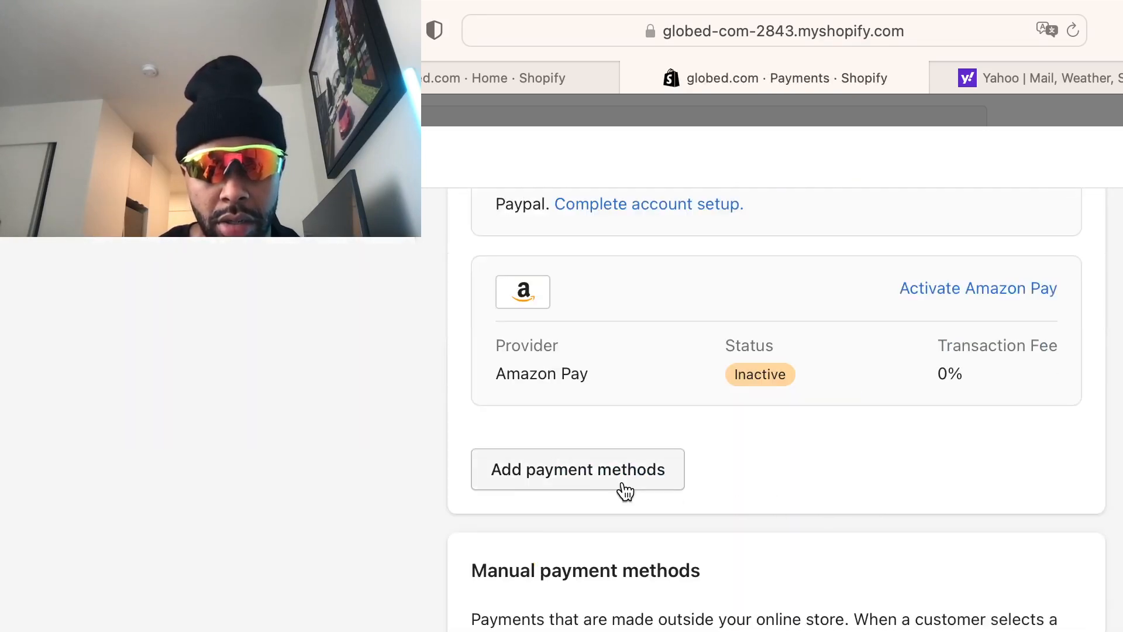
scroll(797, 510, "up", 9)
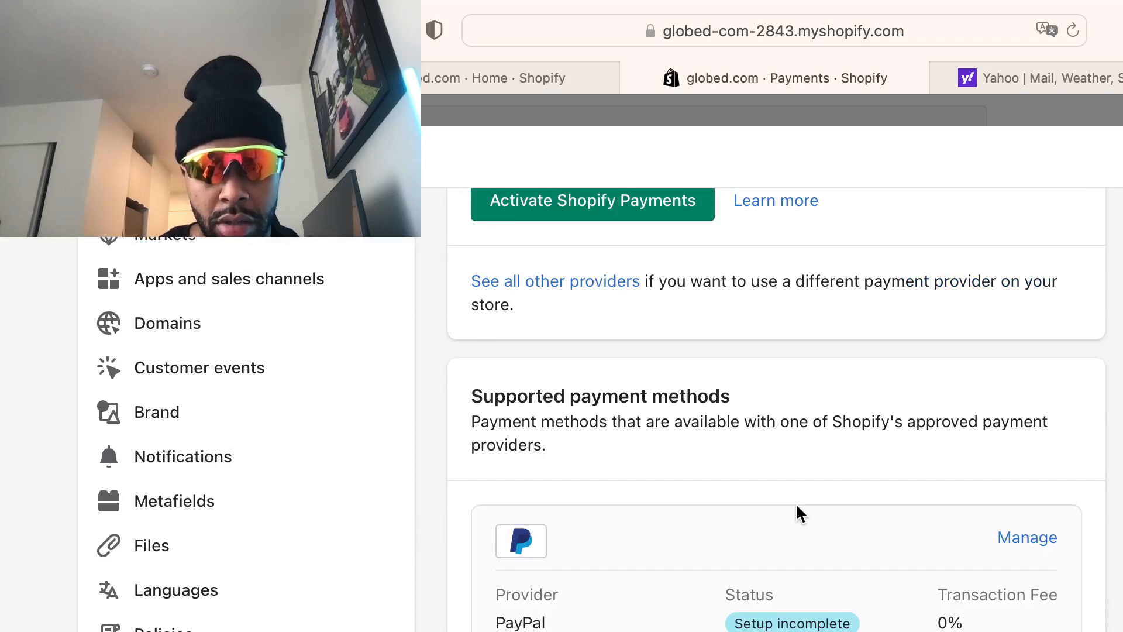
scroll(796, 510, "up", 4)
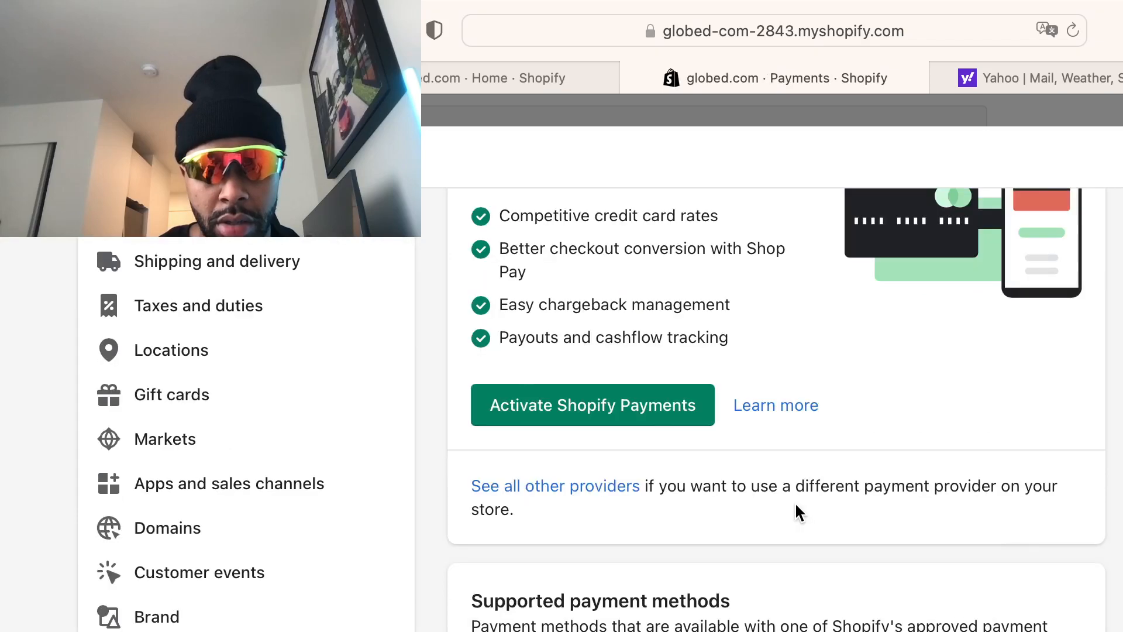
left_click(632, 408)
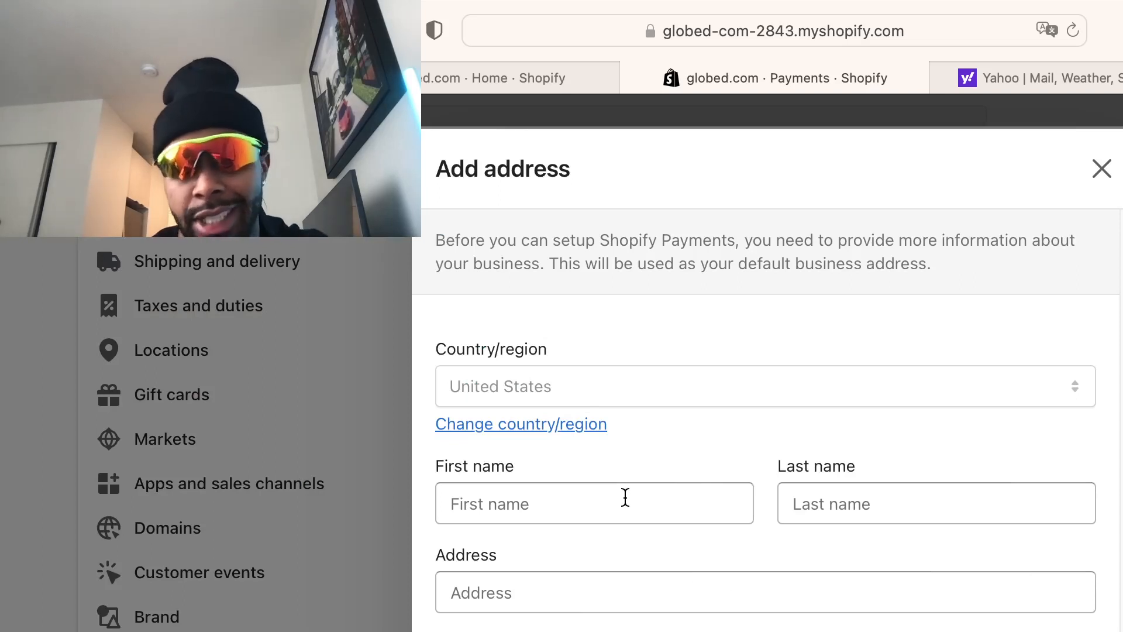
scroll(687, 469, "down", 3)
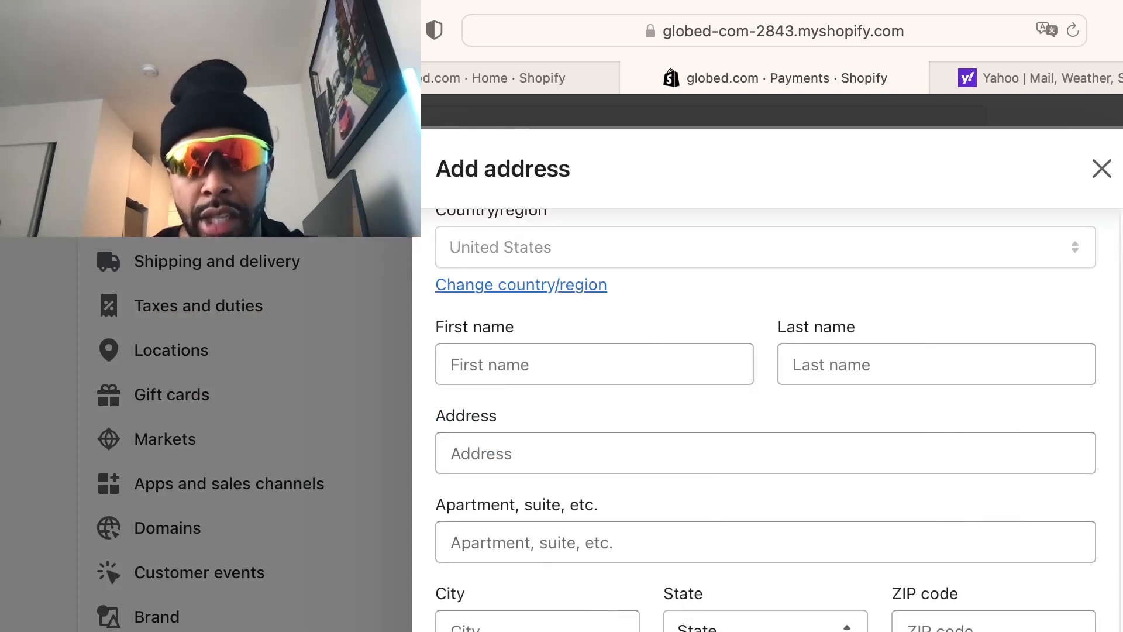
left_click(1101, 170)
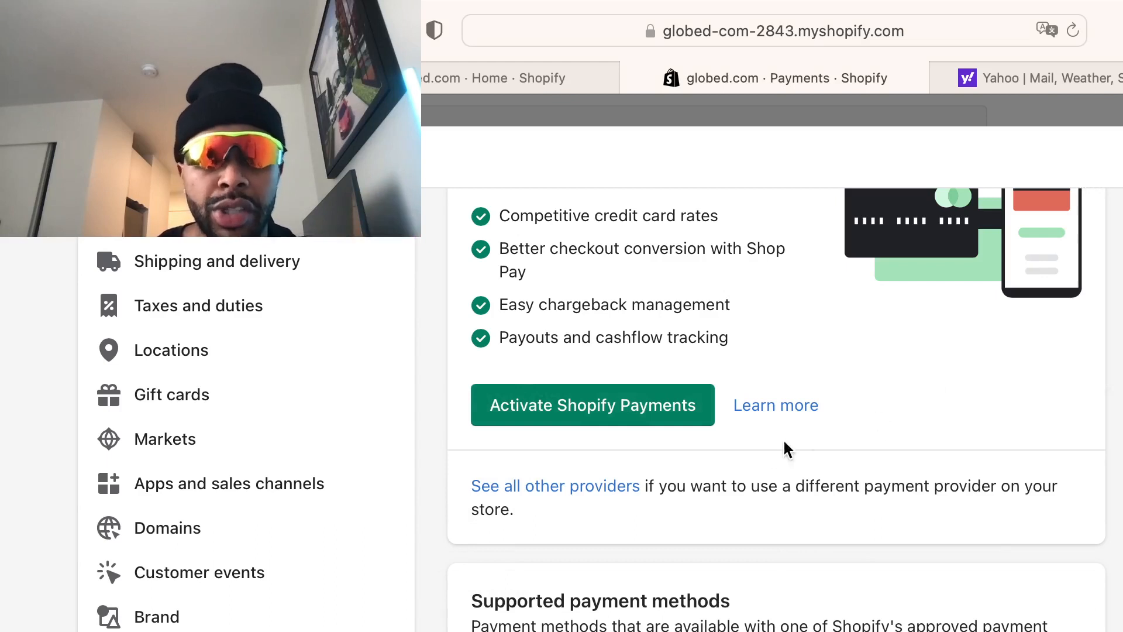
Look over the payment providers again, then dismiss the Settings sheet back to the admin
scroll(805, 553, "down", 10)
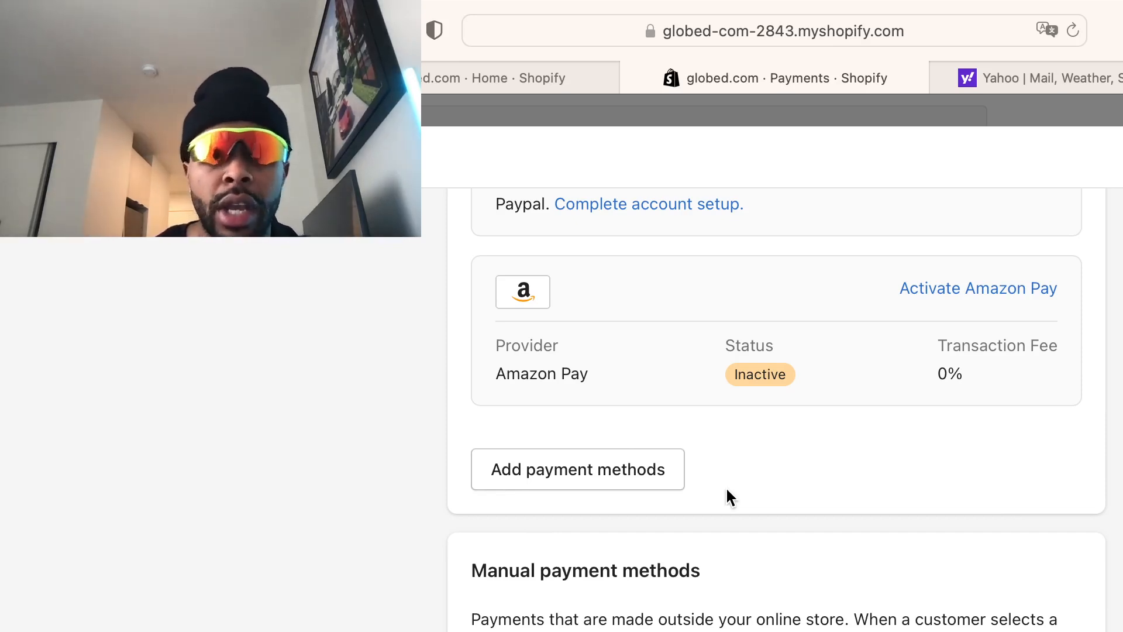
scroll(725, 486, "up", 3)
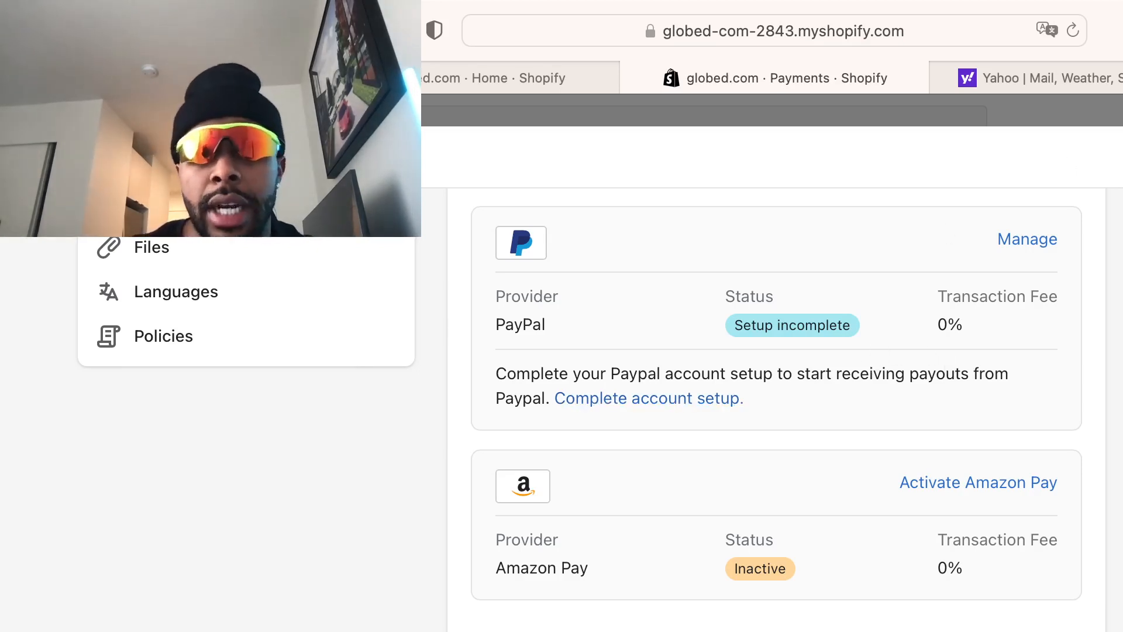
left_click(1122, 157)
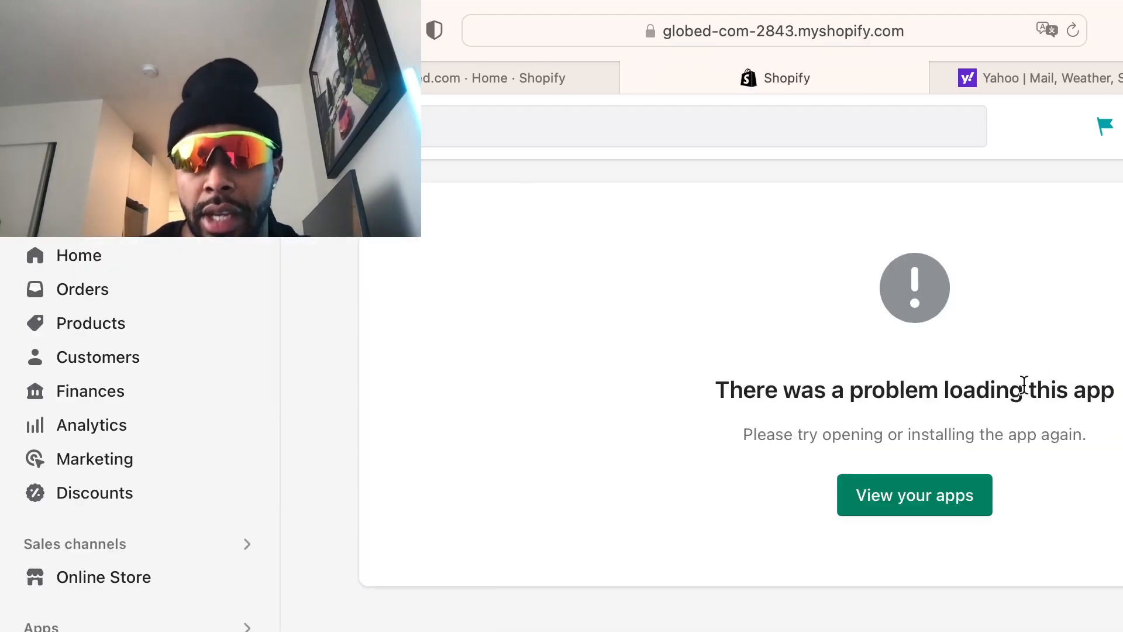